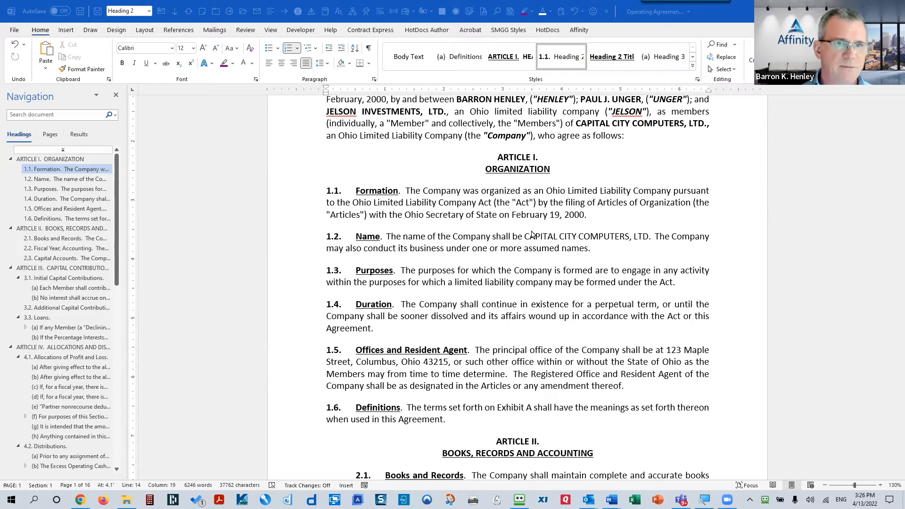
Step: Open Word Options from the File backstage and go to the Customize Ribbon page
{"action": "left_click", "coordinate": [507, 212]}
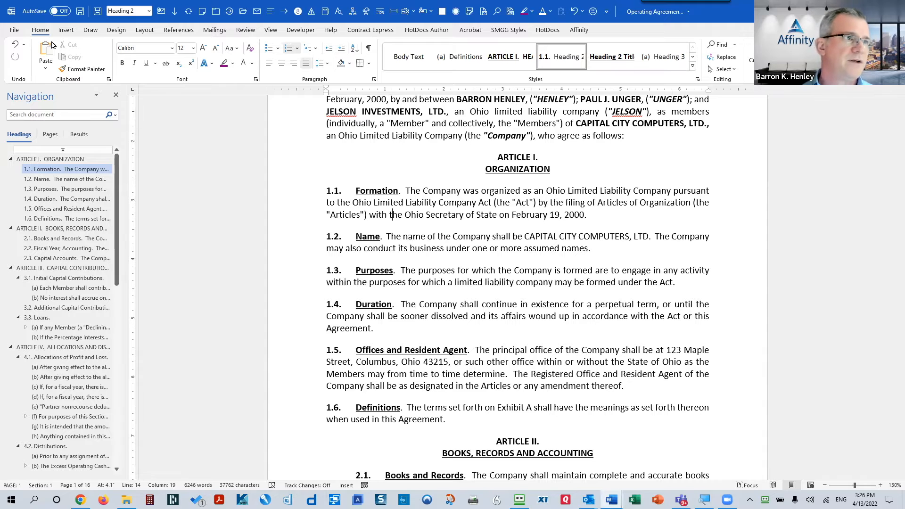
{"action": "left_click", "coordinate": [13, 32]}
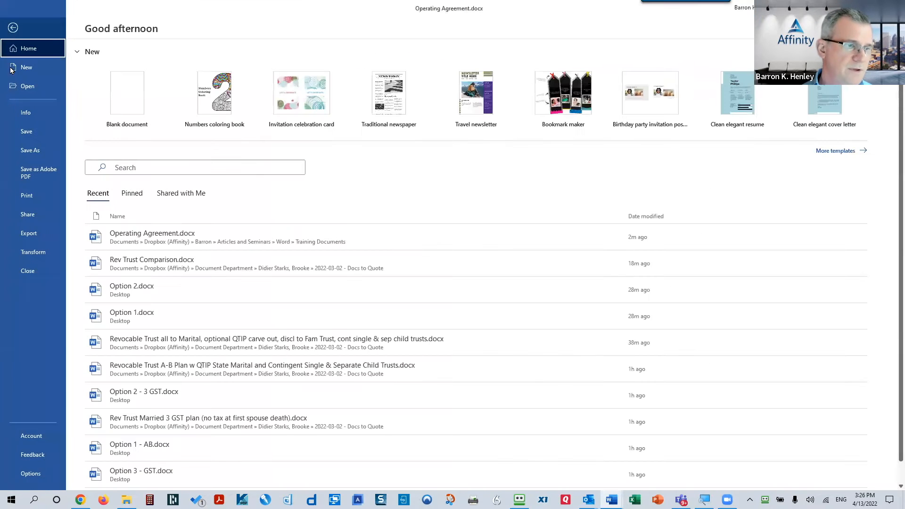
{"action": "left_click", "coordinate": [31, 474]}
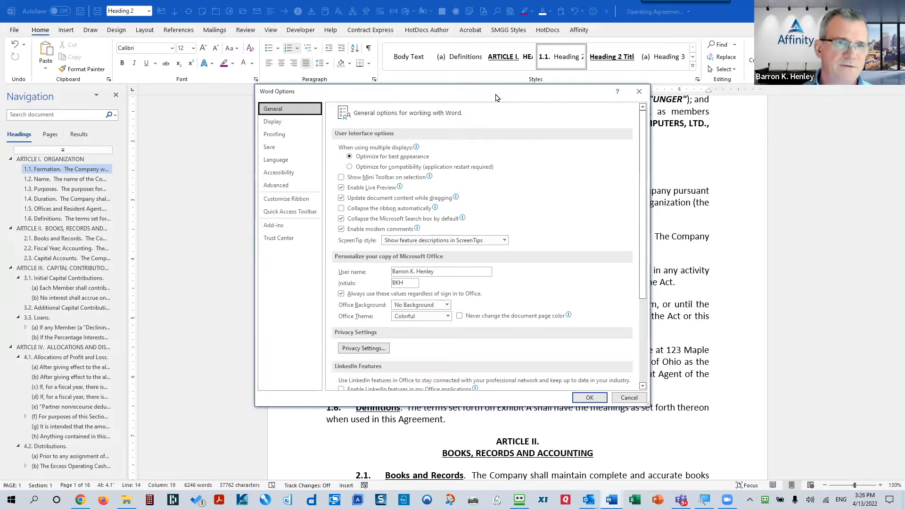
{"action": "left_click_drag", "start_coordinate": [497, 93], "coordinate": [524, 93]}
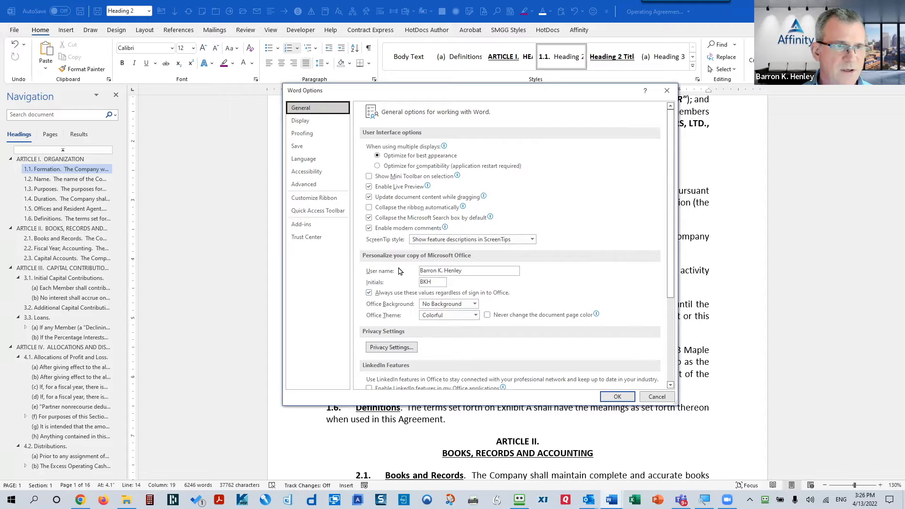
{"action": "left_click", "coordinate": [319, 201]}
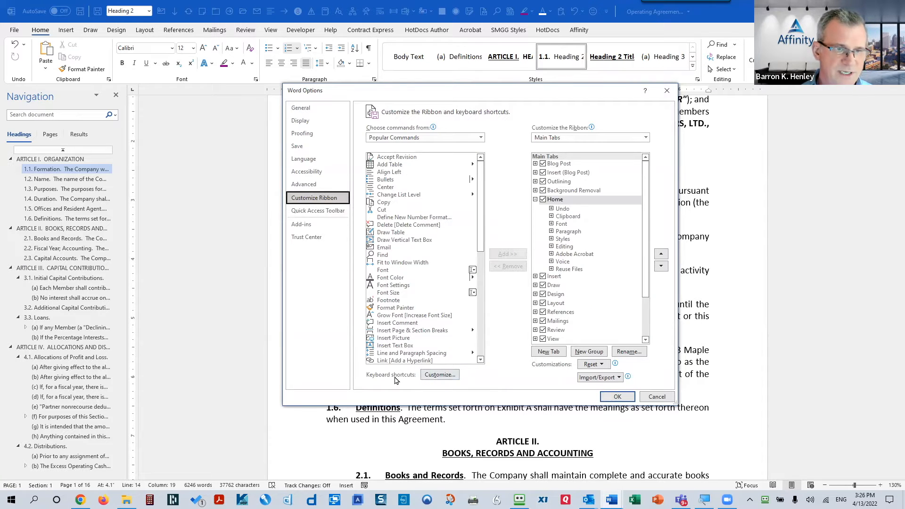
Step: In Customize Keyboard, browse the categories and select the Bold command under All Commands
{"action": "left_click", "coordinate": [434, 376]}
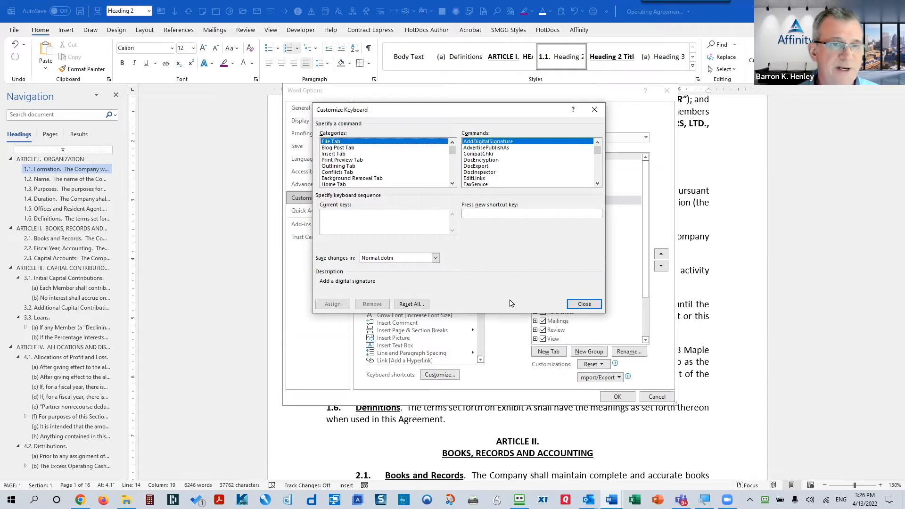
{"action": "left_click", "coordinate": [333, 153]}
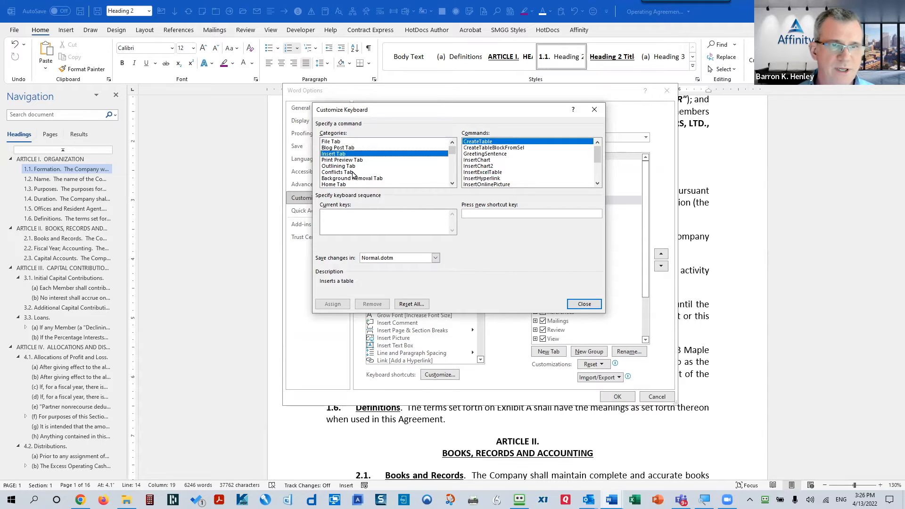
{"action": "left_click", "coordinate": [343, 160]}
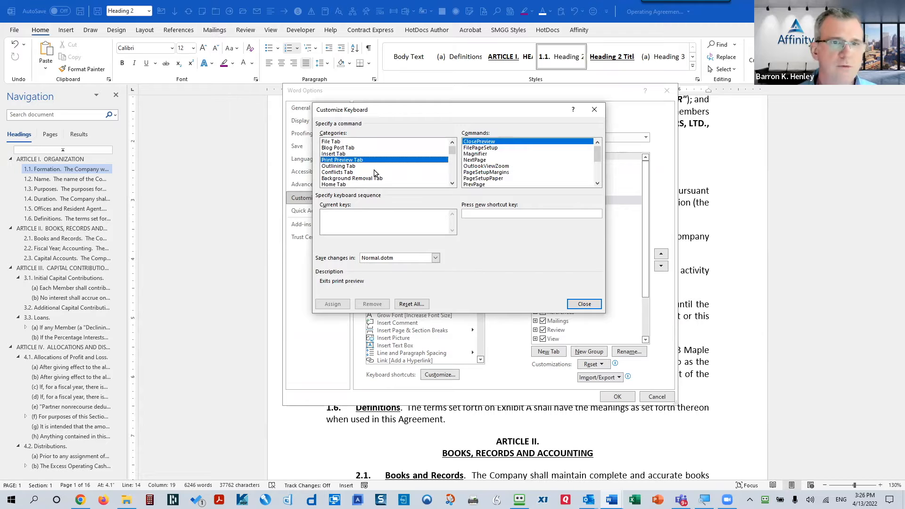
{"action": "left_click", "coordinate": [338, 167]}
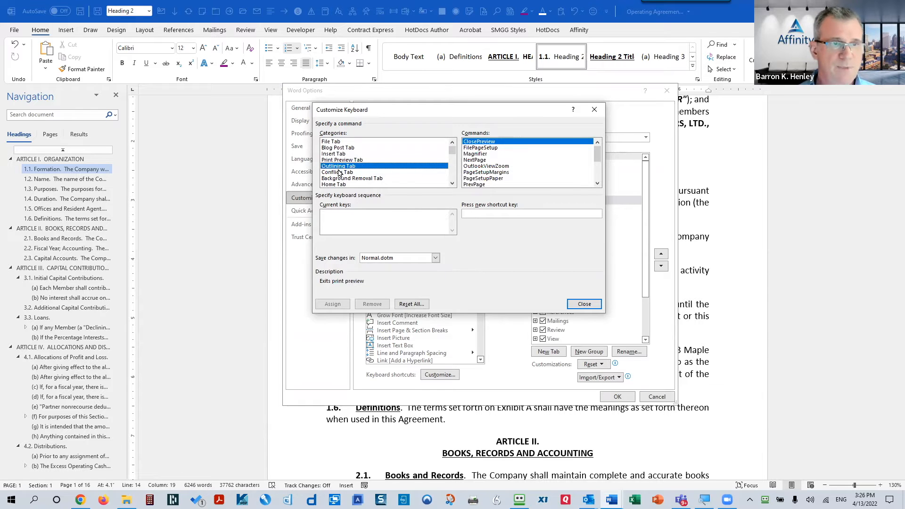
{"action": "key", "text": "Down"}
{"action": "key", "text": "Down"}
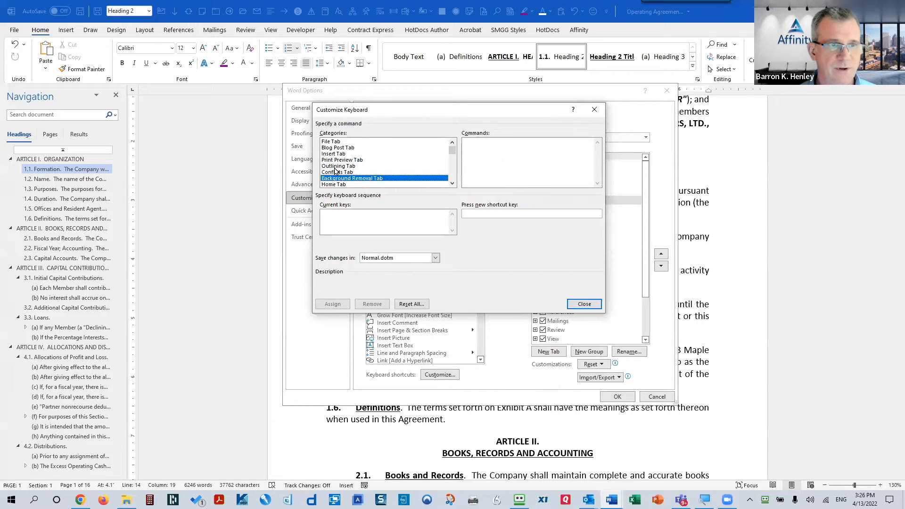
{"action": "left_click", "coordinate": [335, 167]}
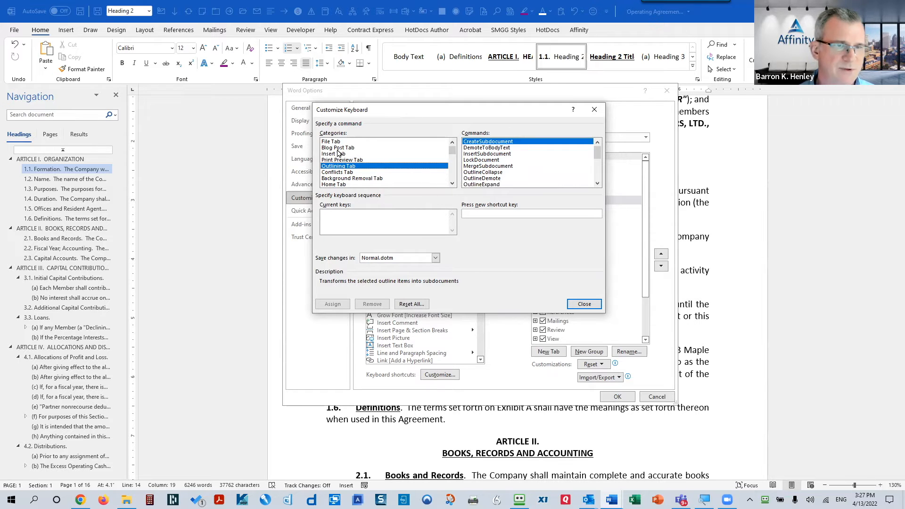
{"action": "left_click_drag", "start_coordinate": [454, 153], "coordinate": [456, 178]}
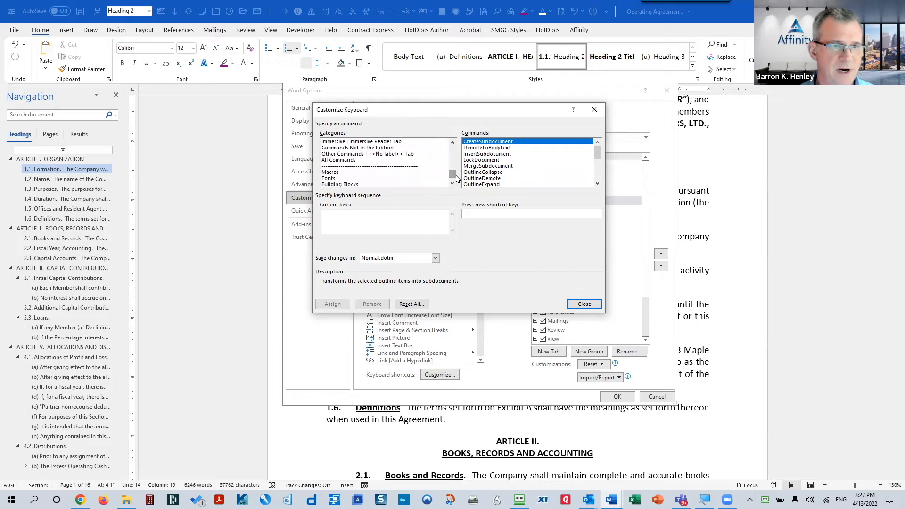
{"action": "left_click", "coordinate": [352, 161]}
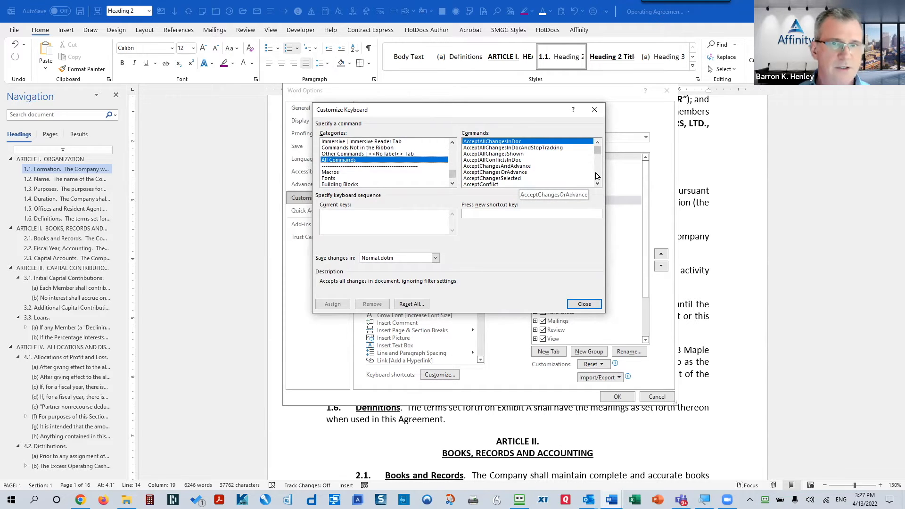
{"action": "scroll", "coordinate": [595, 175], "scroll_direction": "down", "scroll_amount": 15}
{"action": "scroll", "coordinate": [597, 178], "scroll_direction": "down", "scroll_amount": 8}
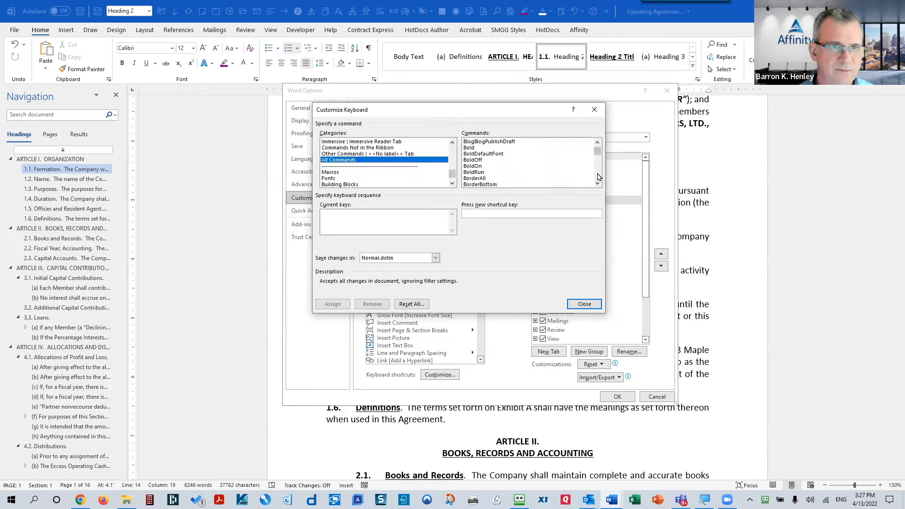
{"action": "left_click", "coordinate": [471, 148]}
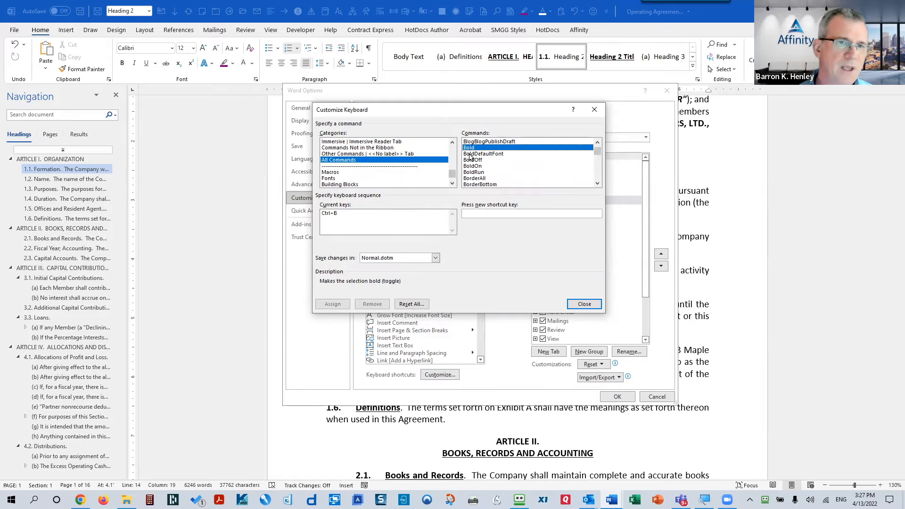
Step: Remove Bold's Ctrl+B shortcut and enter Ctrl+B as the new shortcut key
{"action": "left_click", "coordinate": [351, 215]}
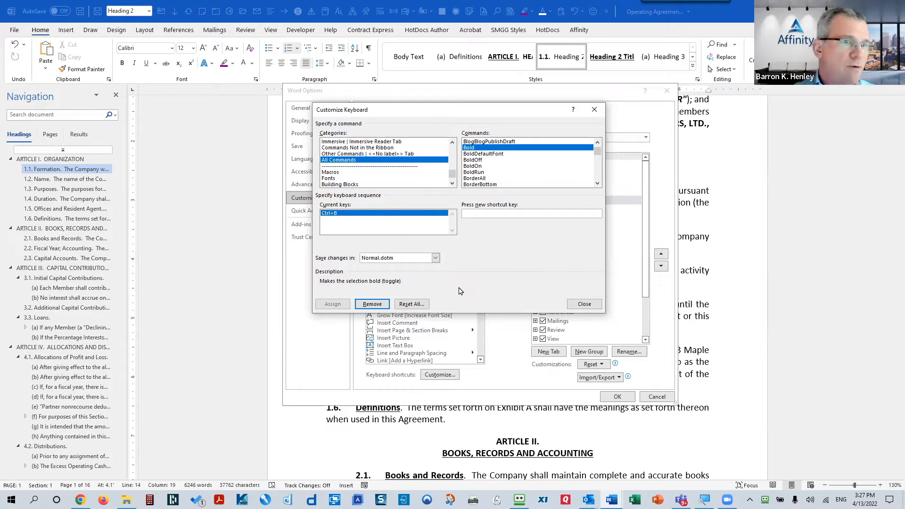
{"action": "left_click", "coordinate": [371, 304]}
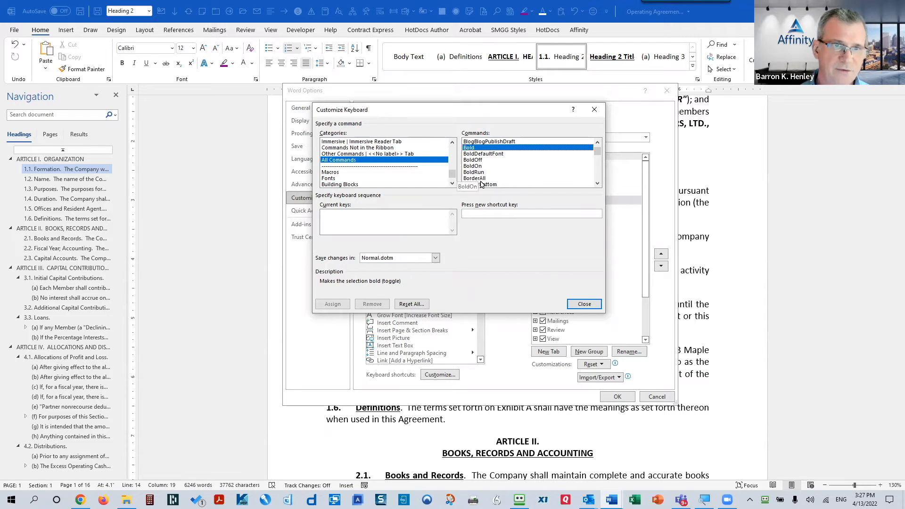
{"action": "left_click", "coordinate": [475, 213]}
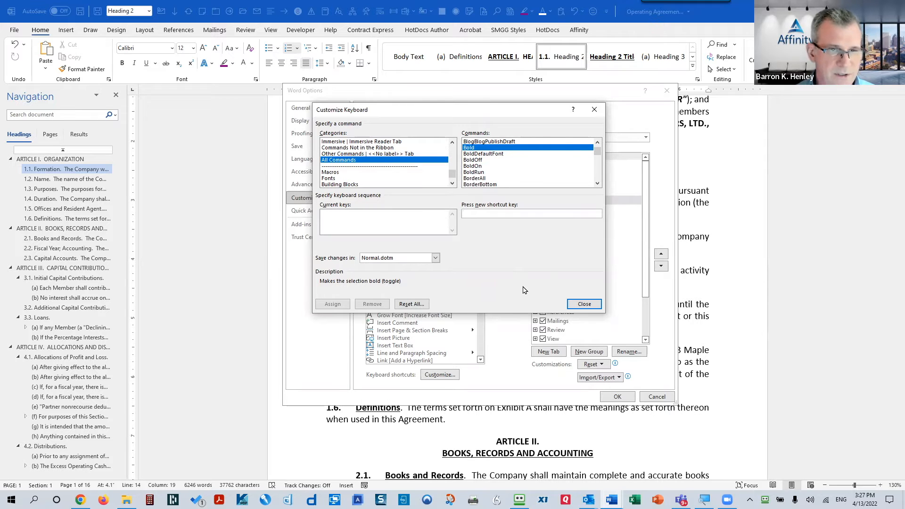
{"action": "key", "text": "ctrl+b"}
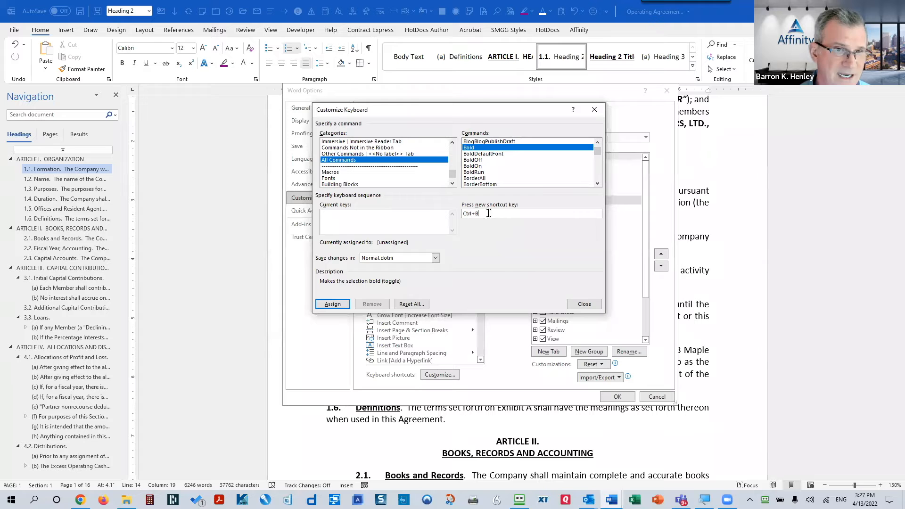
Step: Assign Ctrl+B back to the Bold command
{"action": "left_click_drag", "start_coordinate": [484, 213], "coordinate": [456, 234]}
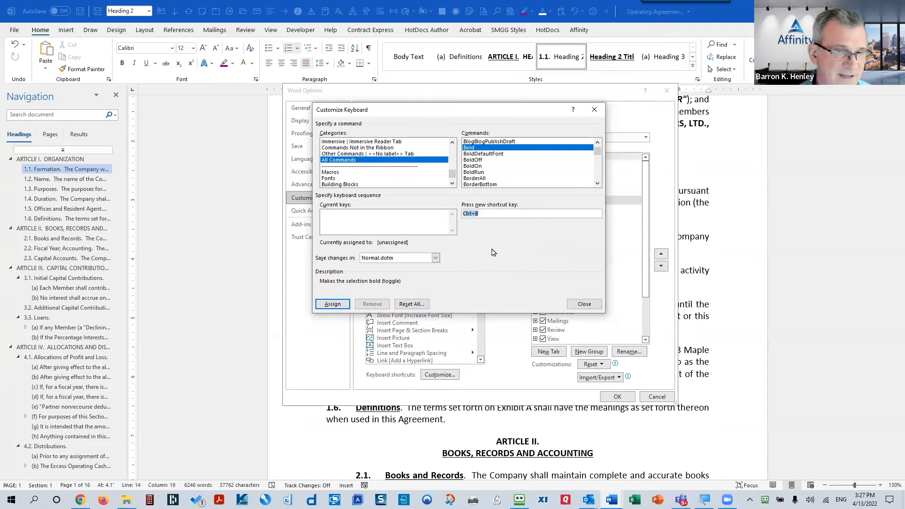
{"action": "left_click", "coordinate": [482, 213]}
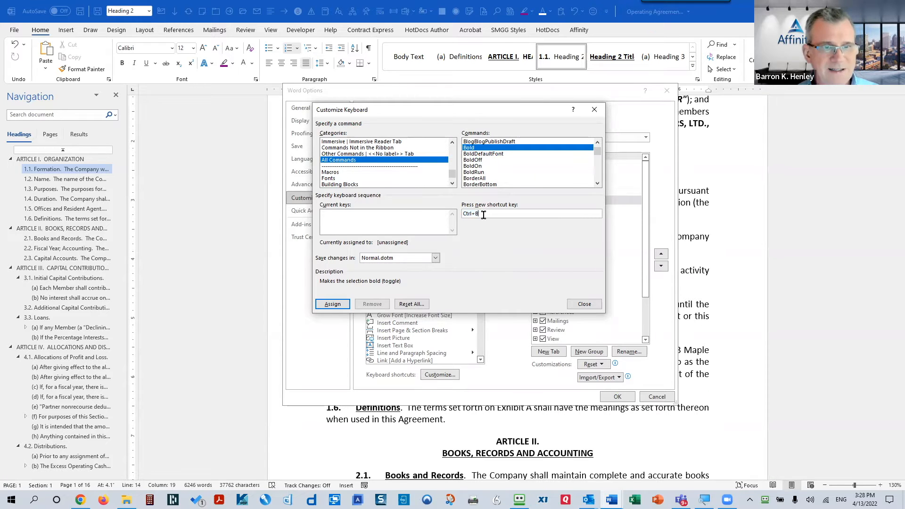
{"action": "left_click", "coordinate": [332, 306]}
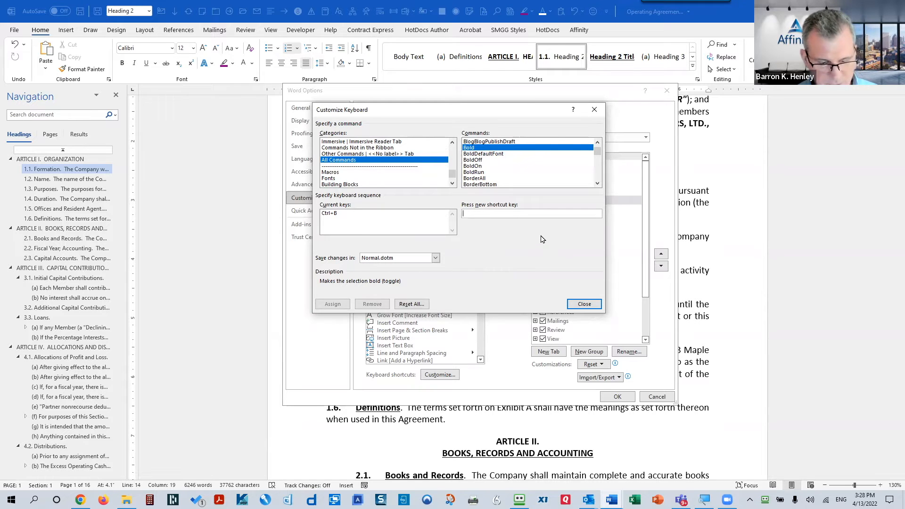
Step: Try Ctrl+Shift+B and Alt+Ctrl+B as alternate Bold shortcuts, then close Customize Keyboard
{"action": "key", "text": "ctrl+shift+b"}
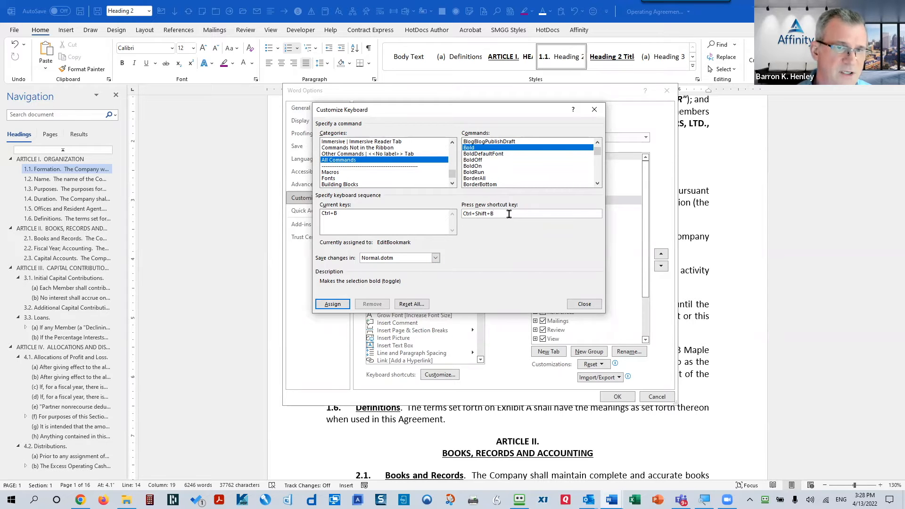
{"action": "key", "text": "BackSpace"}
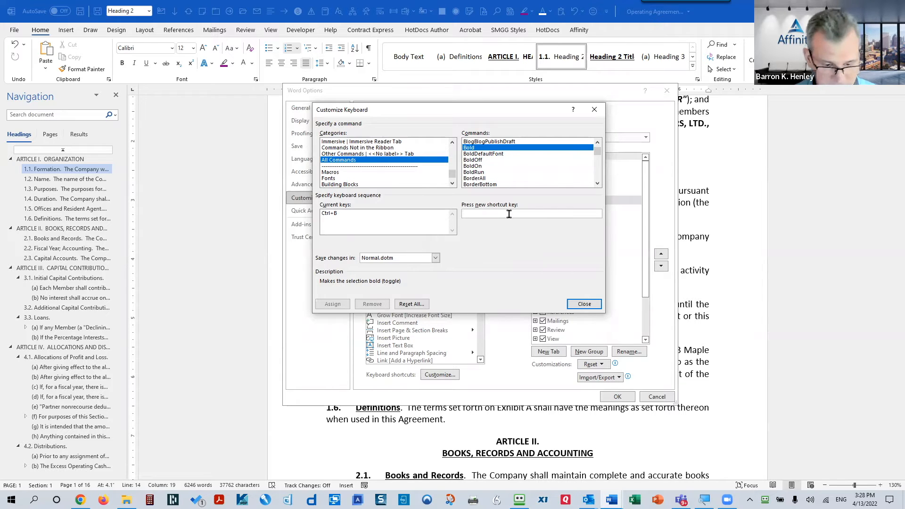
{"action": "key", "text": "ctrl+alt+b"}
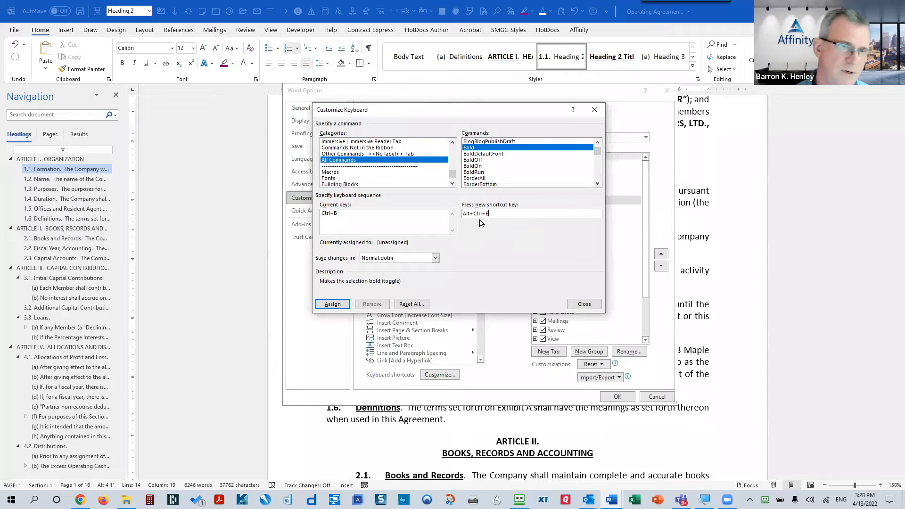
{"action": "left_click", "coordinate": [329, 214]}
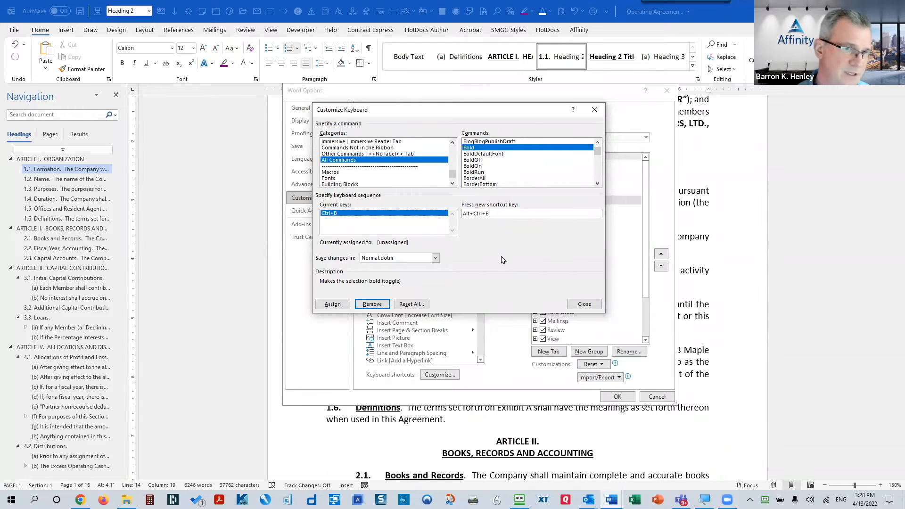
{"action": "left_click", "coordinate": [584, 304]}
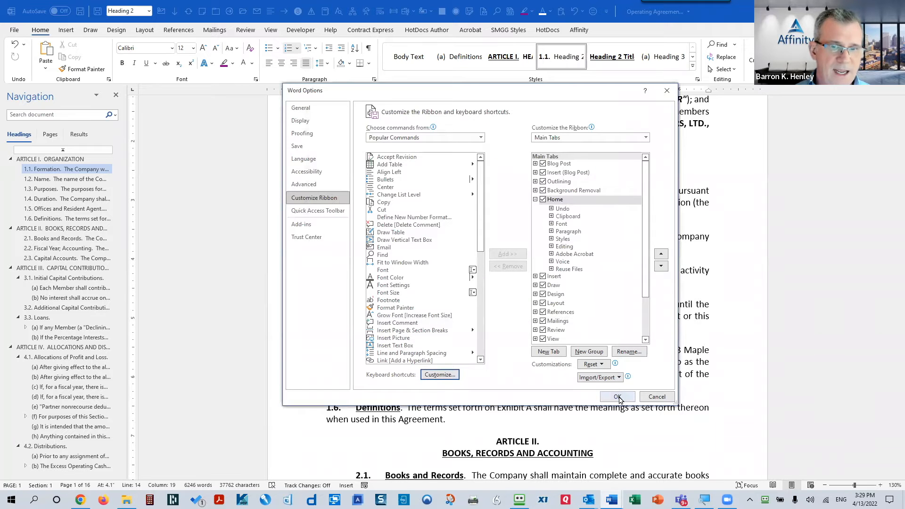
Step: Close Word Options, switch to Character Formatting - 2.docx, and select 'Section' in the first paragraph
{"action": "left_click", "coordinate": [618, 397]}
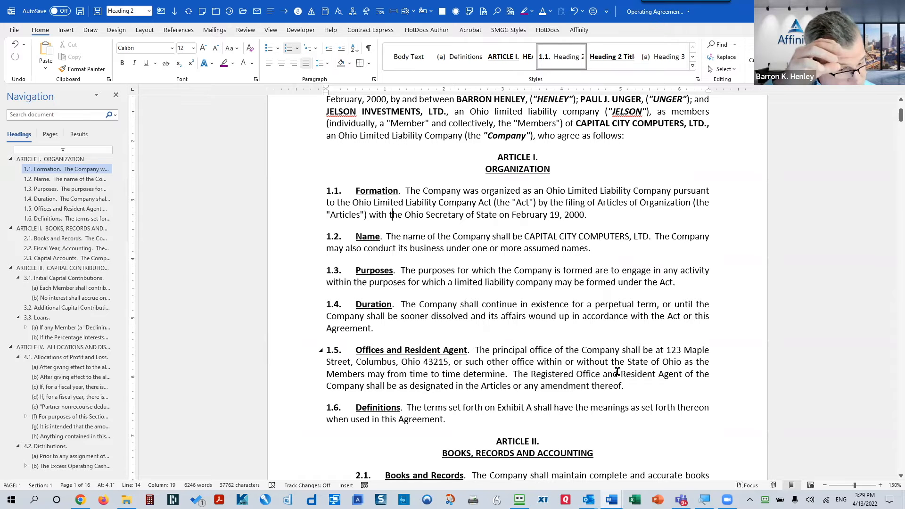
{"action": "left_click", "coordinate": [596, 217]}
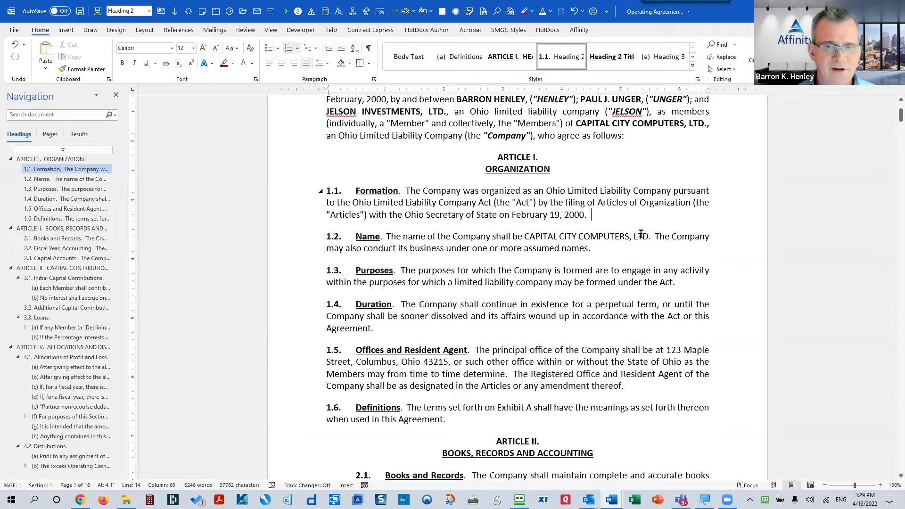
{"action": "key", "text": "ctrl+F12"}
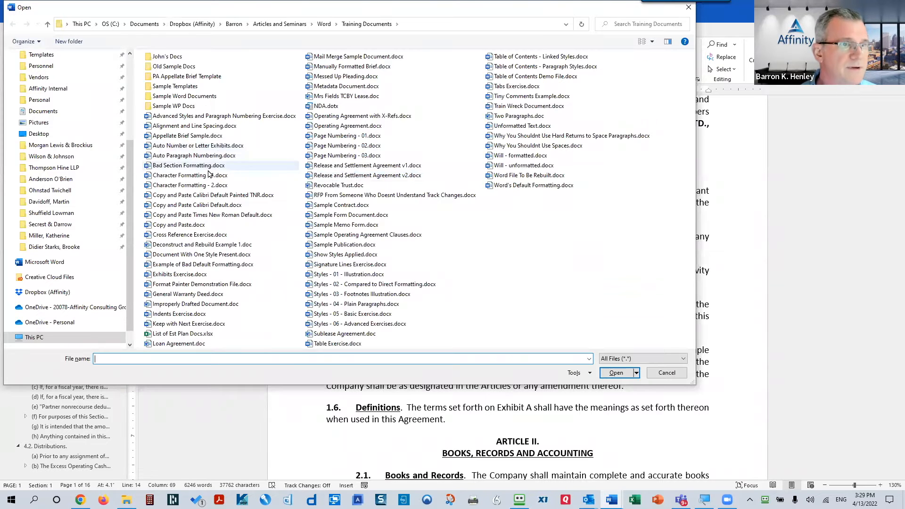
{"action": "key", "text": "Escape"}
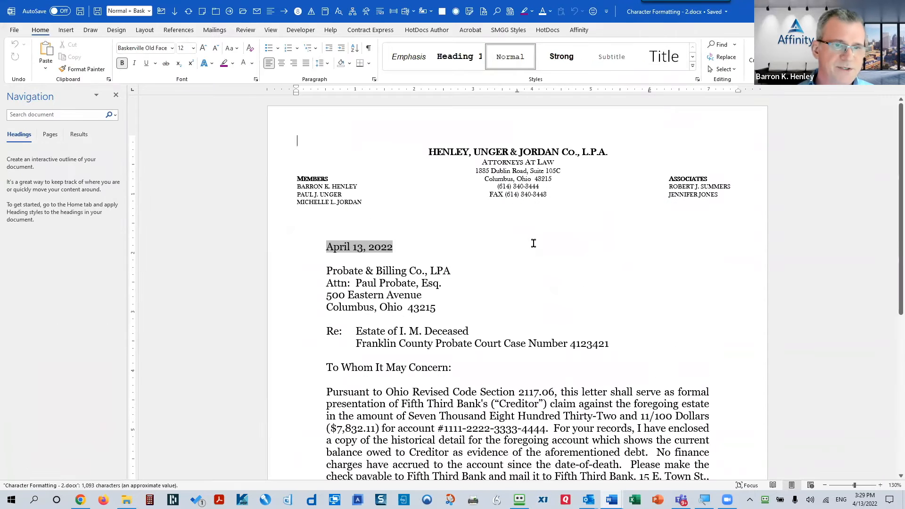
{"action": "scroll", "coordinate": [532, 282], "scroll_direction": "down", "scroll_amount": 5}
{"action": "left_click_drag", "start_coordinate": [480, 194], "coordinate": [515, 194]}
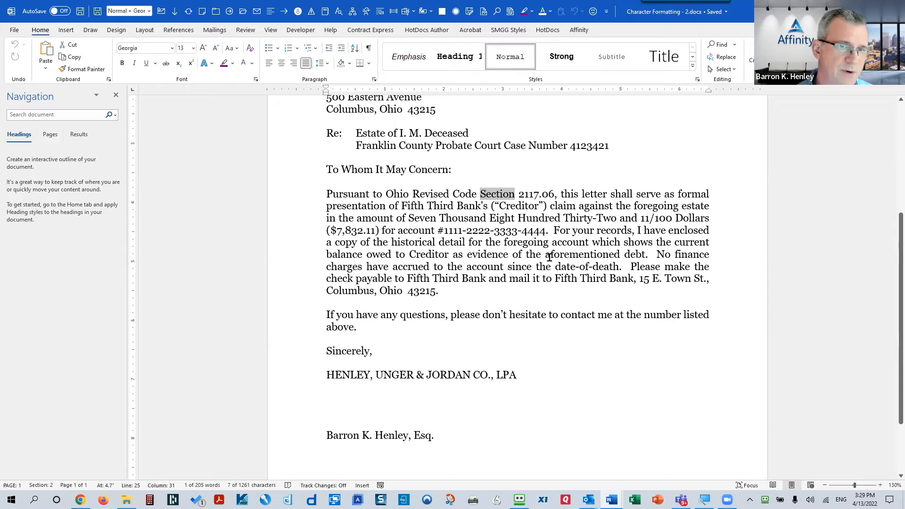
Step: Open Insert > Symbol > More Symbols and reposition and resize the Symbol window beside the letter
{"action": "left_click", "coordinate": [70, 31]}
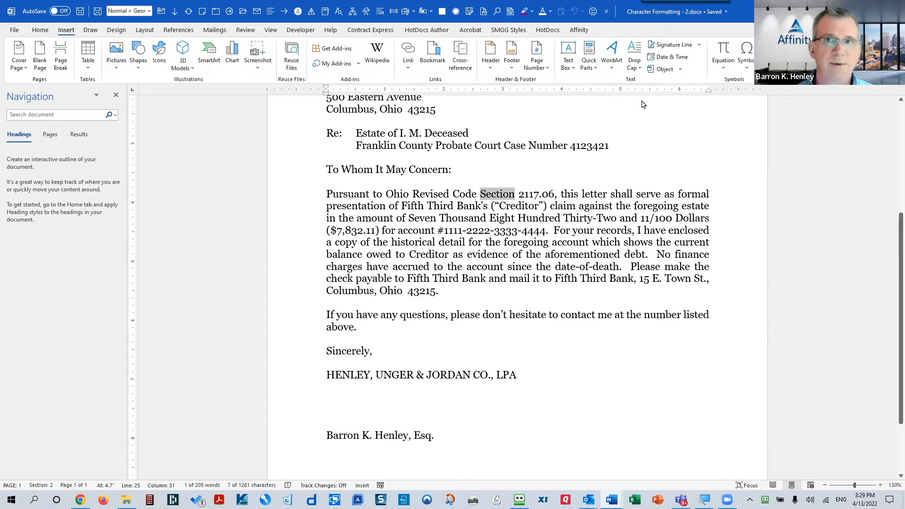
{"action": "left_click", "coordinate": [747, 69]}
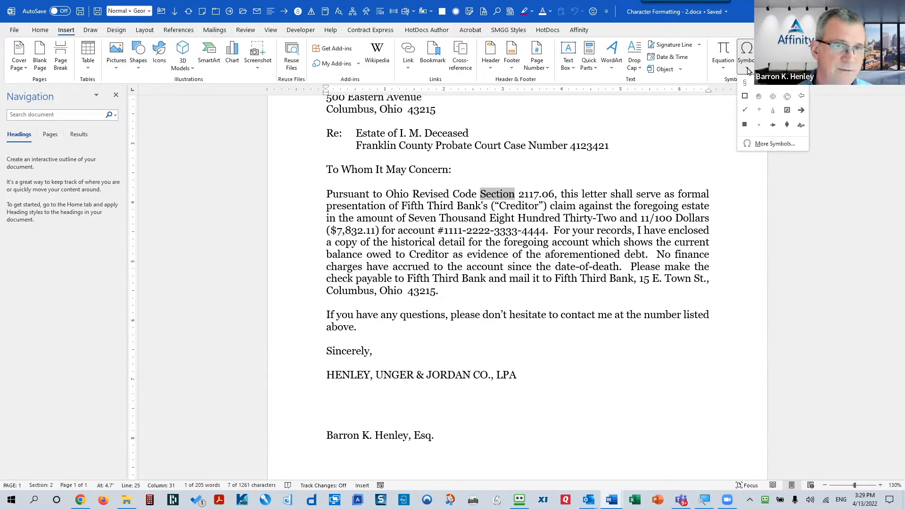
{"action": "left_click", "coordinate": [770, 144]}
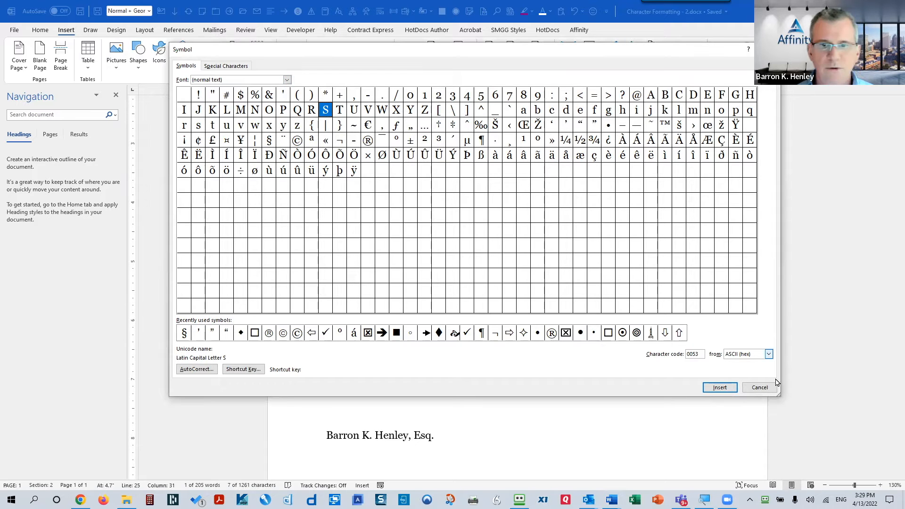
{"action": "left_click_drag", "start_coordinate": [779, 396], "coordinate": [563, 100]}
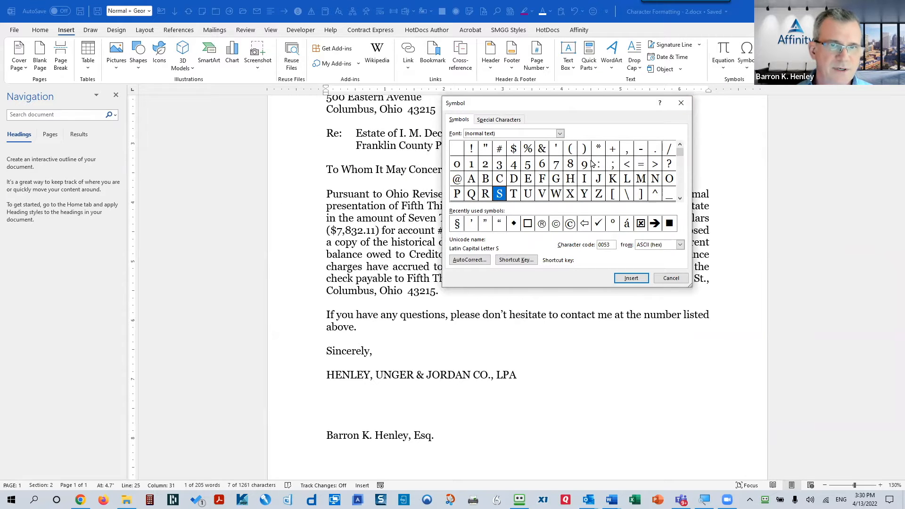
{"action": "left_click", "coordinate": [679, 194]}
{"action": "left_click_drag", "start_coordinate": [679, 194], "coordinate": [681, 169]}
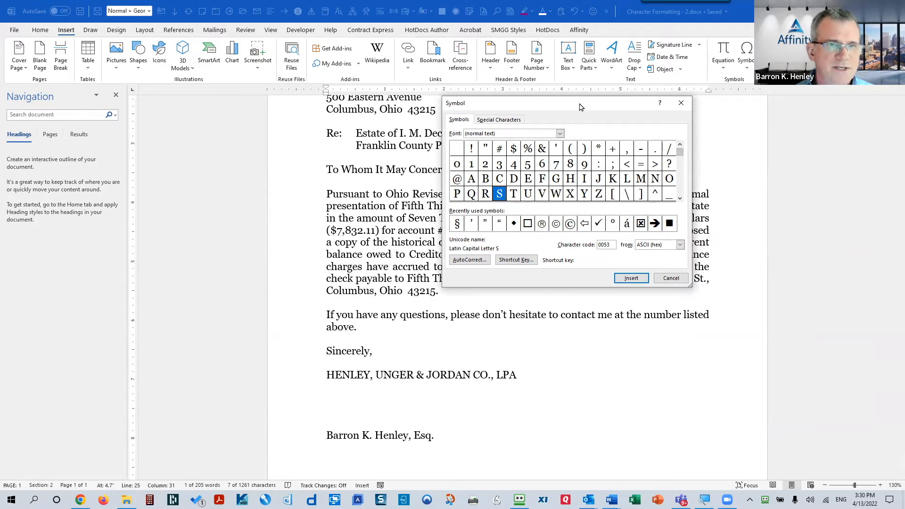
{"action": "left_click_drag", "start_coordinate": [563, 108], "coordinate": [276, 44]}
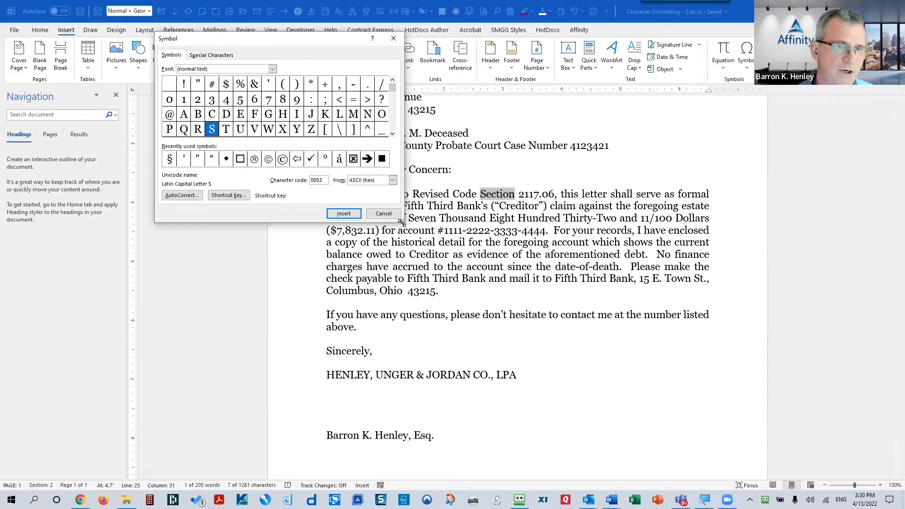
{"action": "left_click_drag", "start_coordinate": [400, 222], "coordinate": [805, 400]}
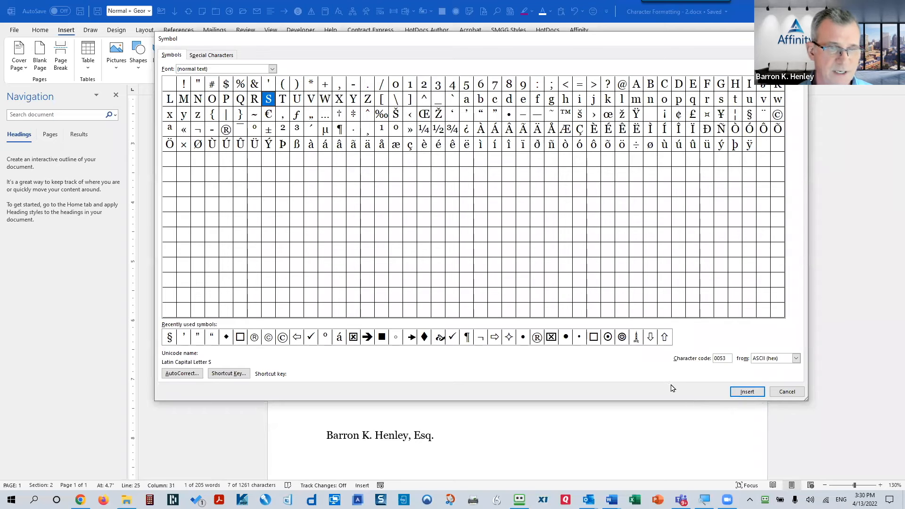
{"action": "left_click", "coordinate": [787, 392]}
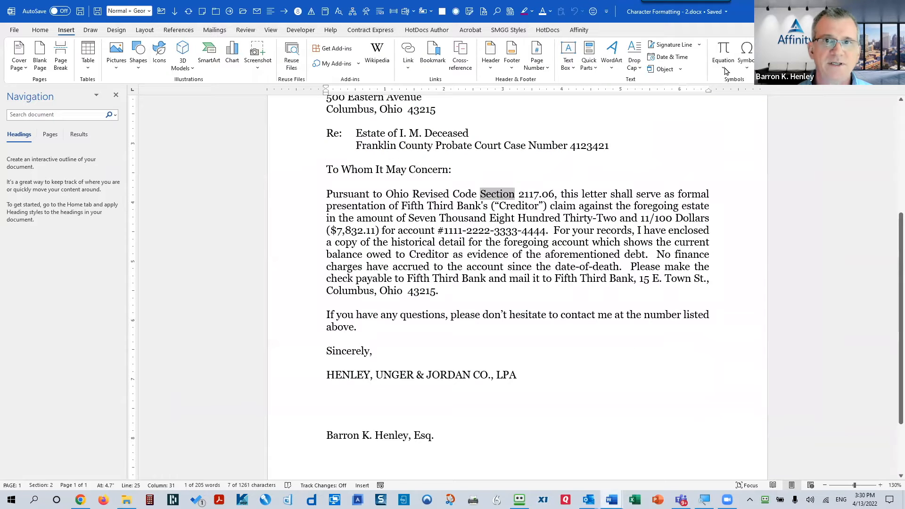
Step: Replace the selected word Section with the § (Section Sign) symbol
{"action": "left_click", "coordinate": [745, 64]}
{"action": "left_click", "coordinate": [769, 145]}
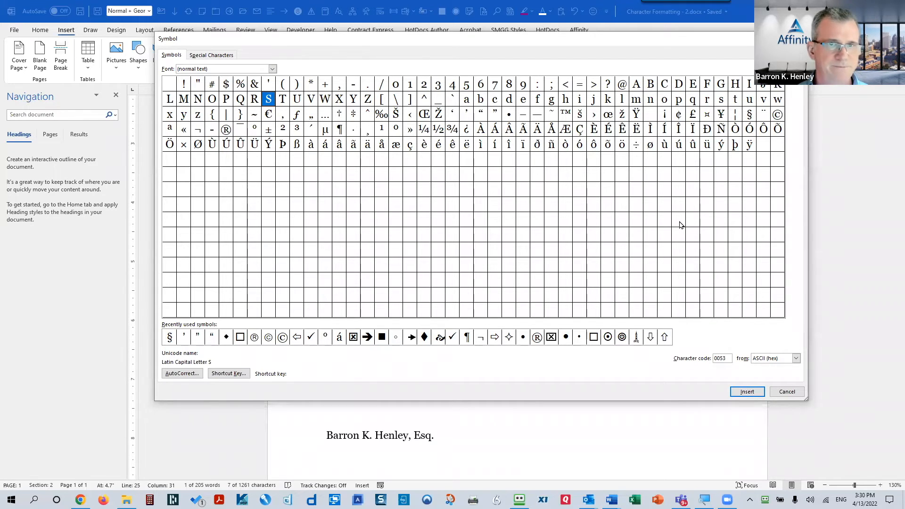
{"action": "left_click", "coordinate": [749, 114]}
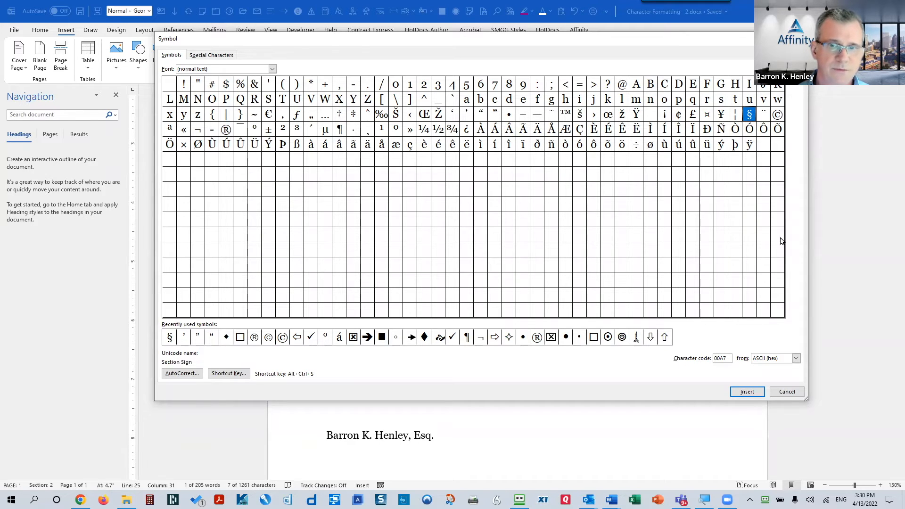
{"action": "left_click", "coordinate": [745, 393]}
{"action": "left_click", "coordinate": [786, 393]}
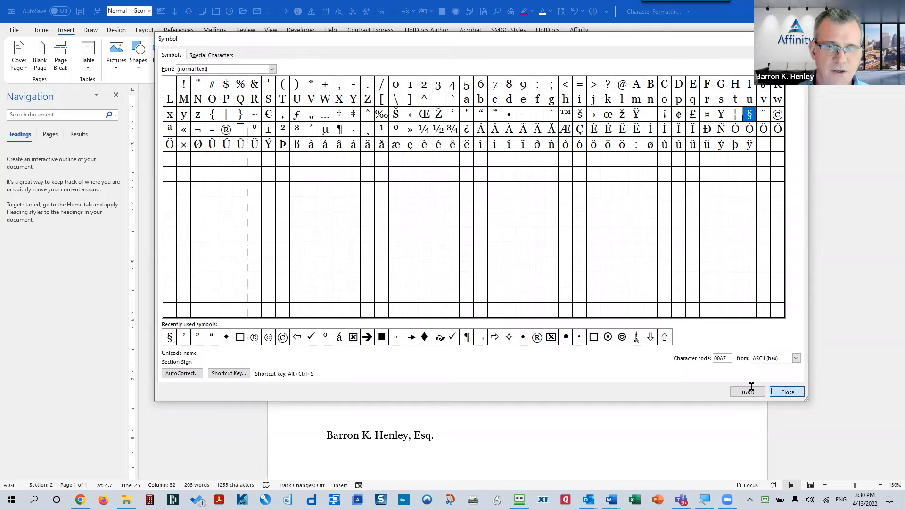
Step: Reopen More Symbols on § and bring up its keyboard shortcut settings
{"action": "double_click", "coordinate": [495, 195]}
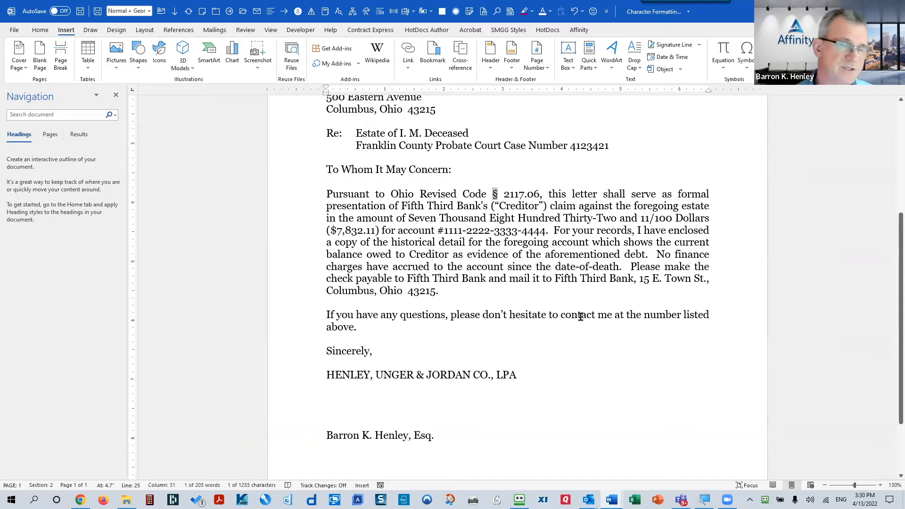
{"action": "left_click", "coordinate": [498, 194]}
{"action": "left_click", "coordinate": [746, 56]}
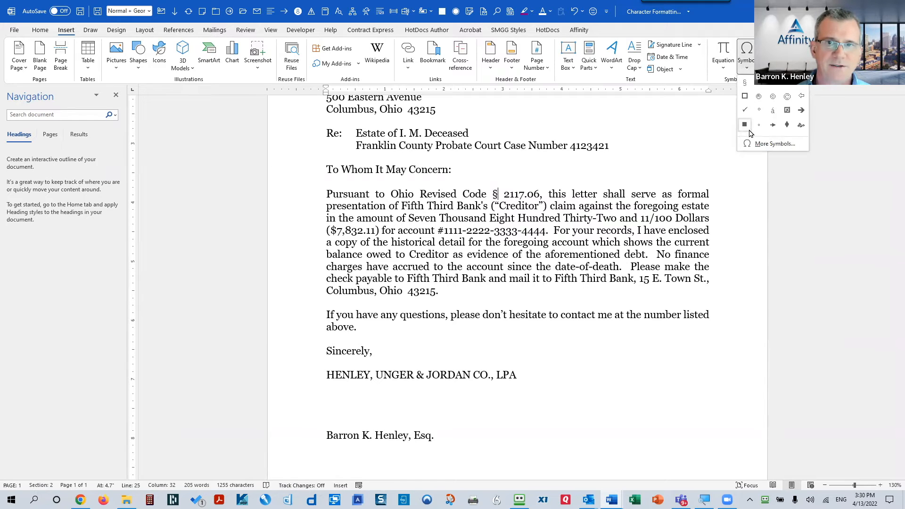
{"action": "left_click", "coordinate": [757, 144]}
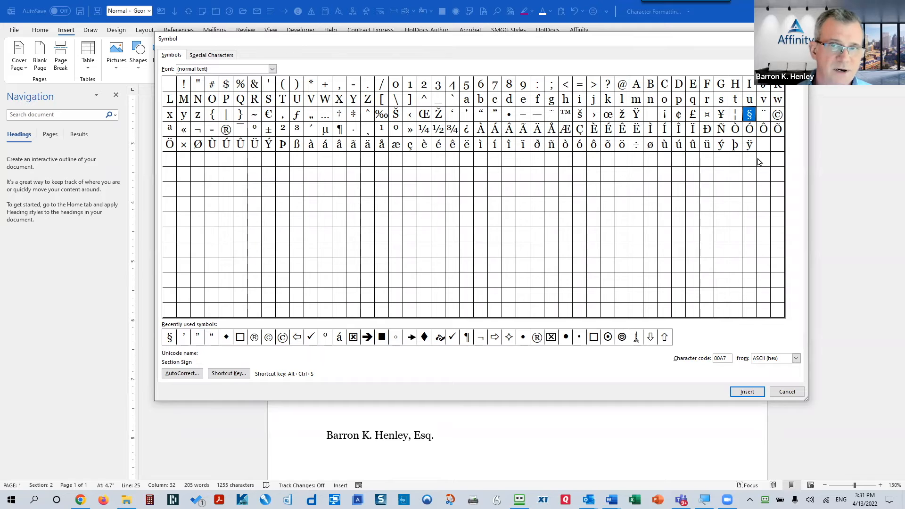
{"action": "left_click", "coordinate": [229, 374]}
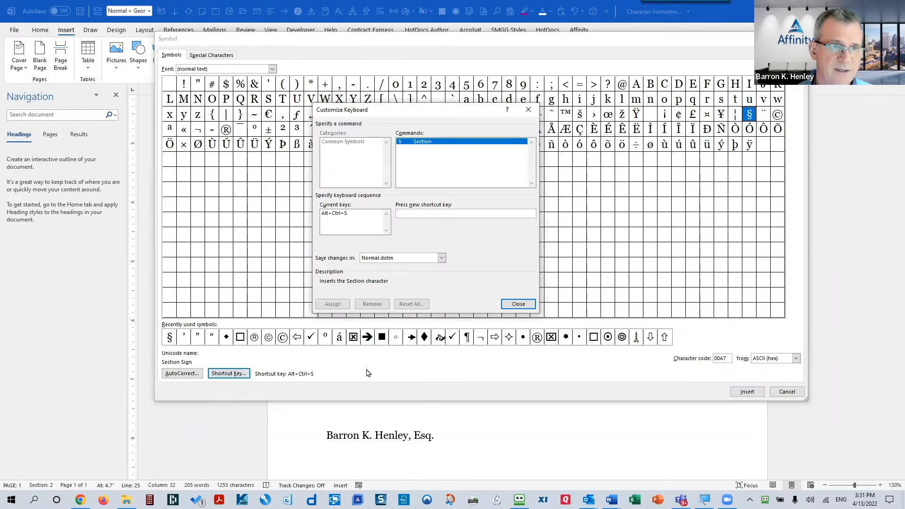
Step: Reassign Alt+Ctrl+S from DocSplit to the section sign § and close Customize Keyboard
{"action": "left_click", "coordinate": [332, 214]}
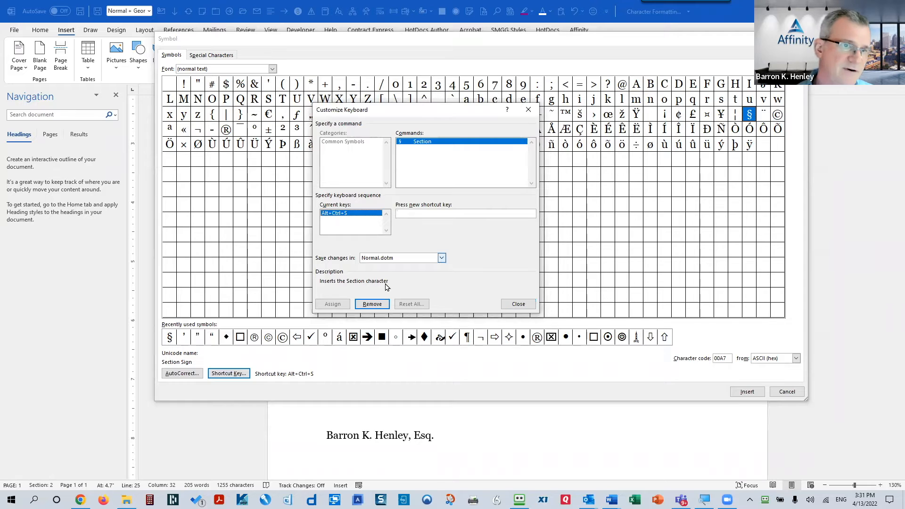
{"action": "left_click", "coordinate": [371, 304]}
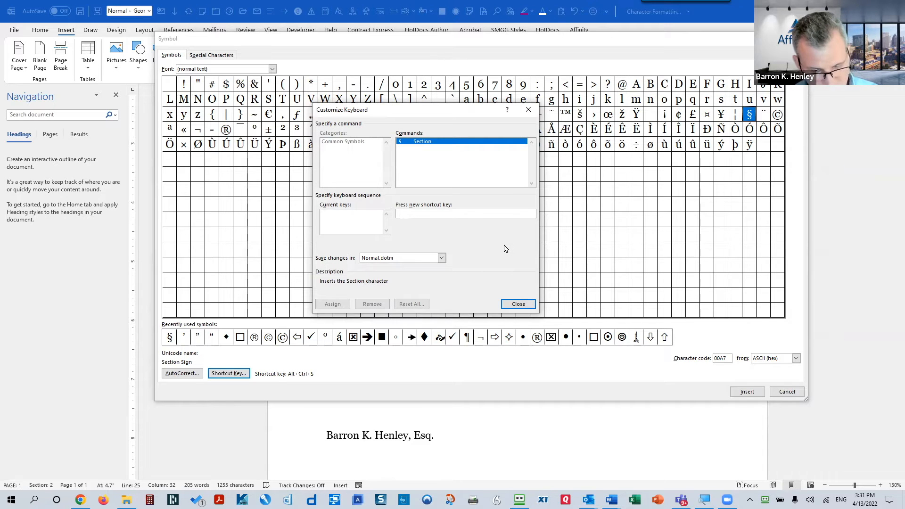
{"action": "key", "text": "ctrl+alt+s"}
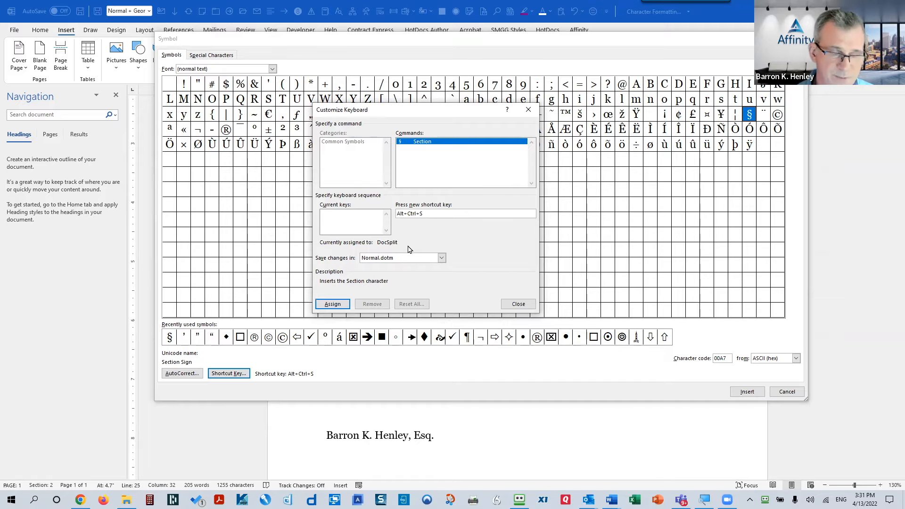
{"action": "left_click", "coordinate": [442, 213]}
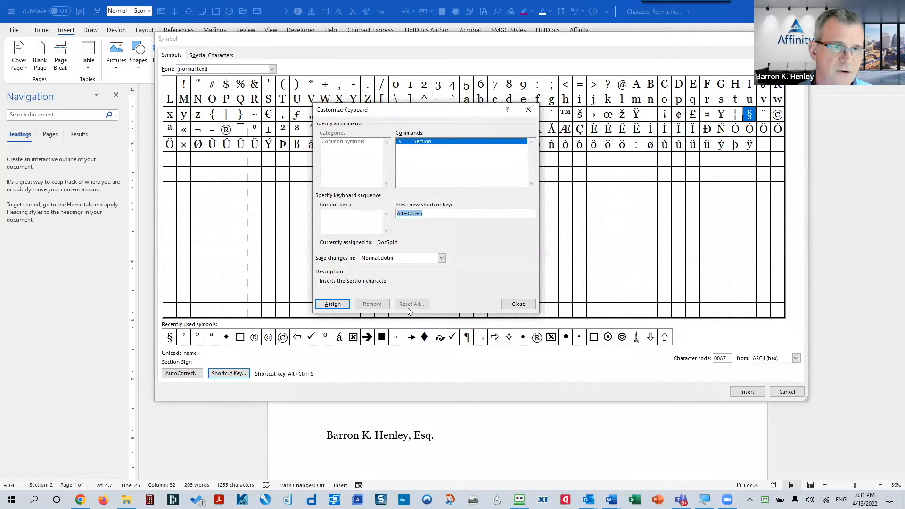
{"action": "left_click", "coordinate": [340, 305]}
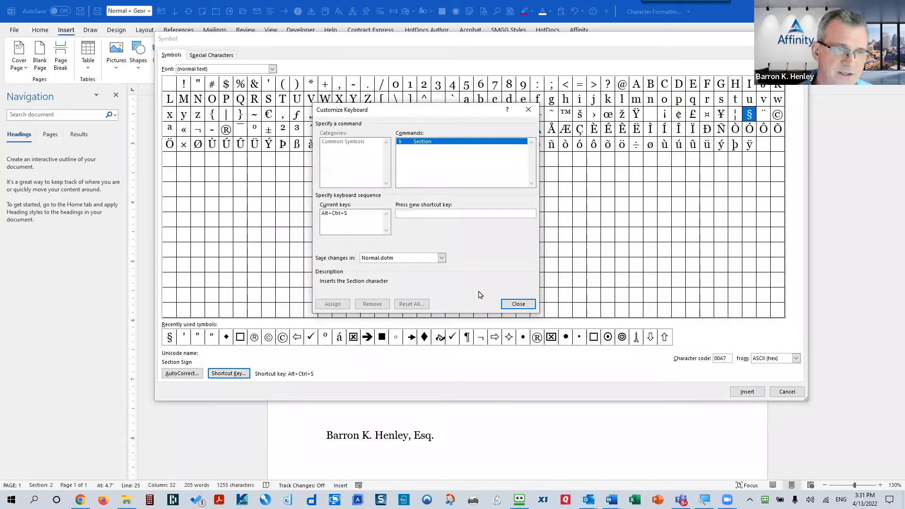
{"action": "left_click", "coordinate": [517, 304]}
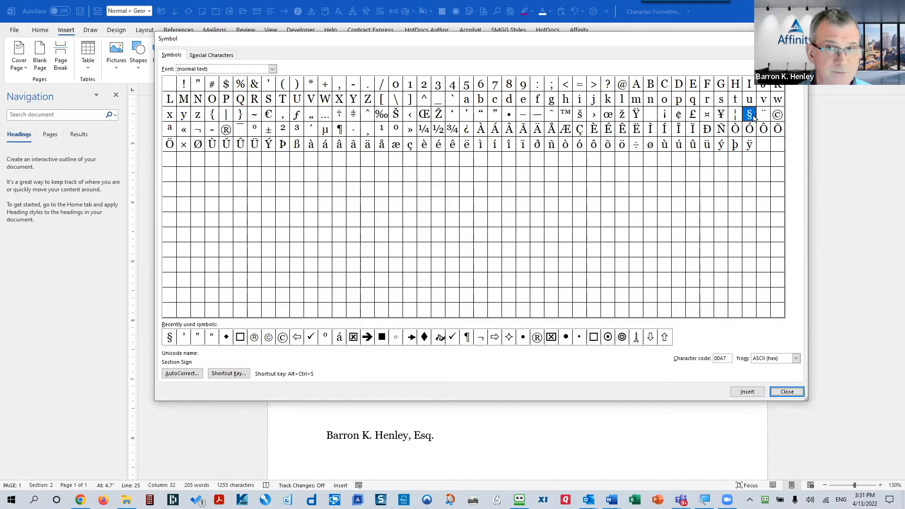
{"action": "left_click", "coordinate": [769, 232]}
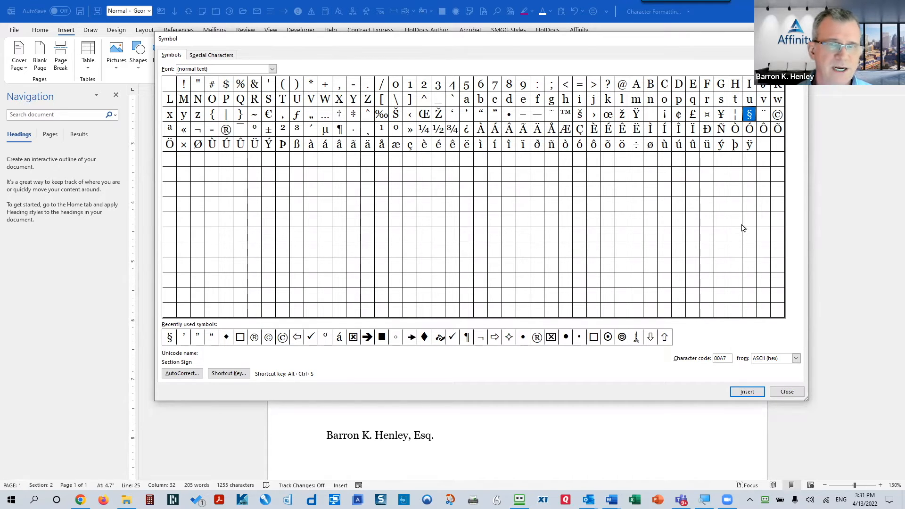
Step: Add an AutoCorrect entry that replaces /s with §
{"action": "left_click", "coordinate": [191, 376]}
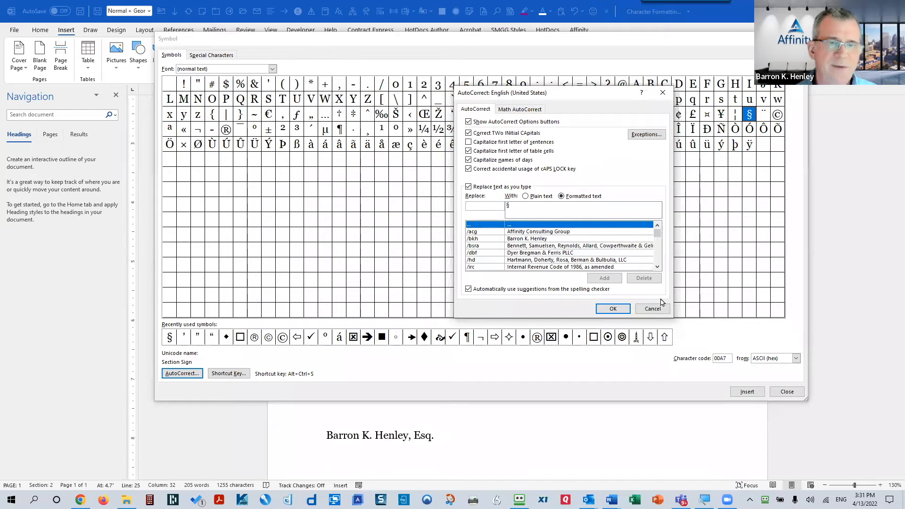
{"action": "type", "text": "/s"}
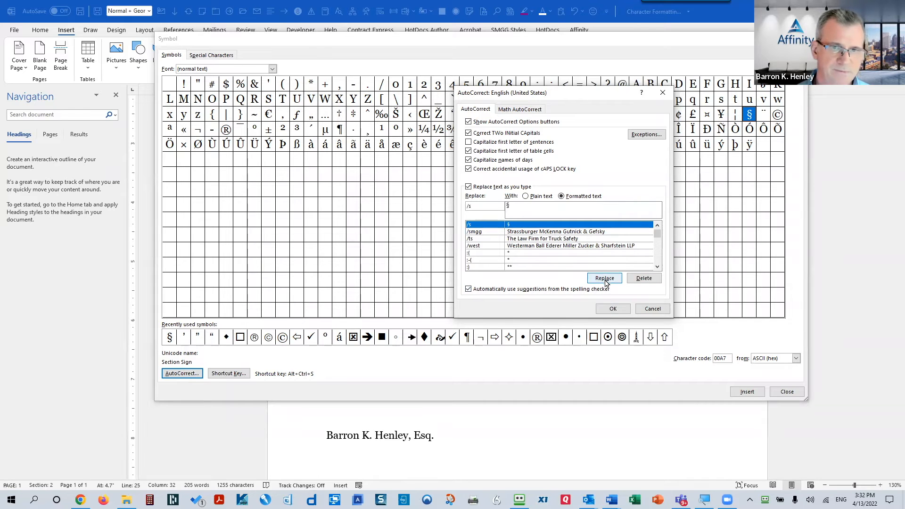
{"action": "left_click", "coordinate": [613, 309]}
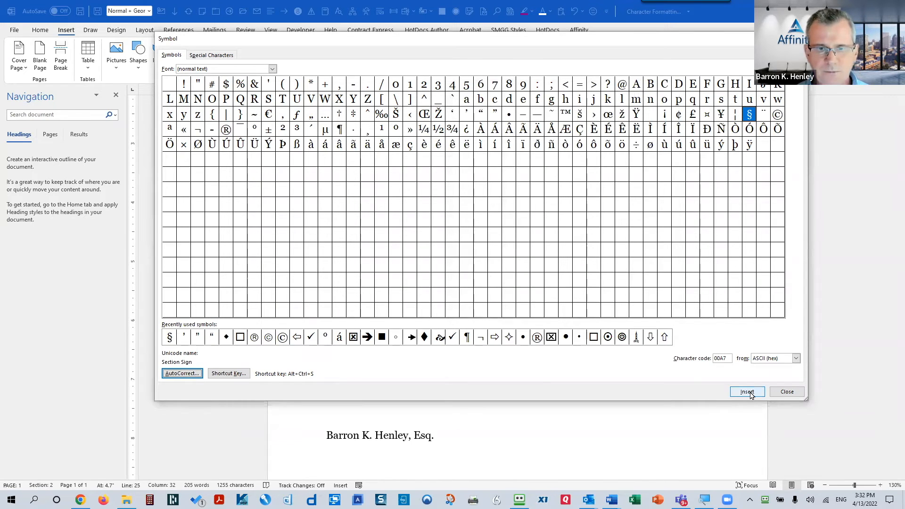
Step: Close the Symbol dialog, test the § shortcut and /s after 43215., then delete the test symbols
{"action": "left_click", "coordinate": [786, 391]}
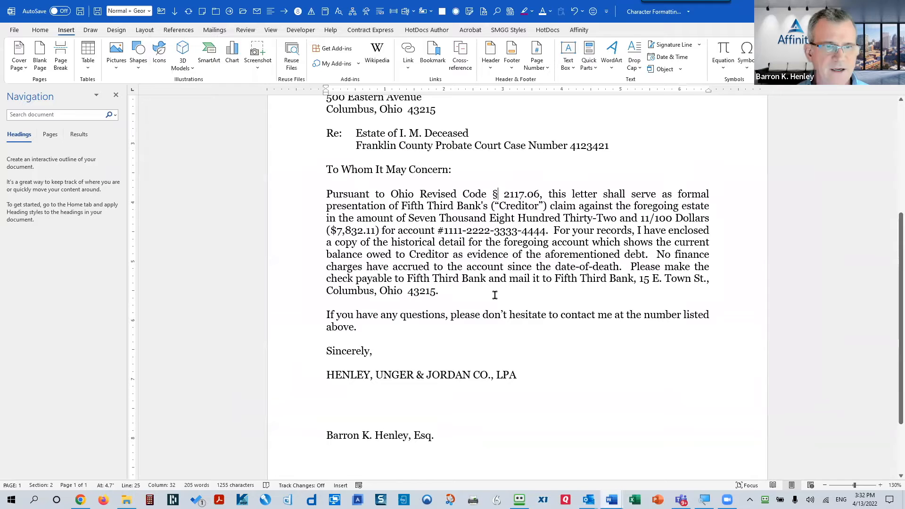
{"action": "left_click", "coordinate": [596, 291]}
{"action": "type", "text": "§"}
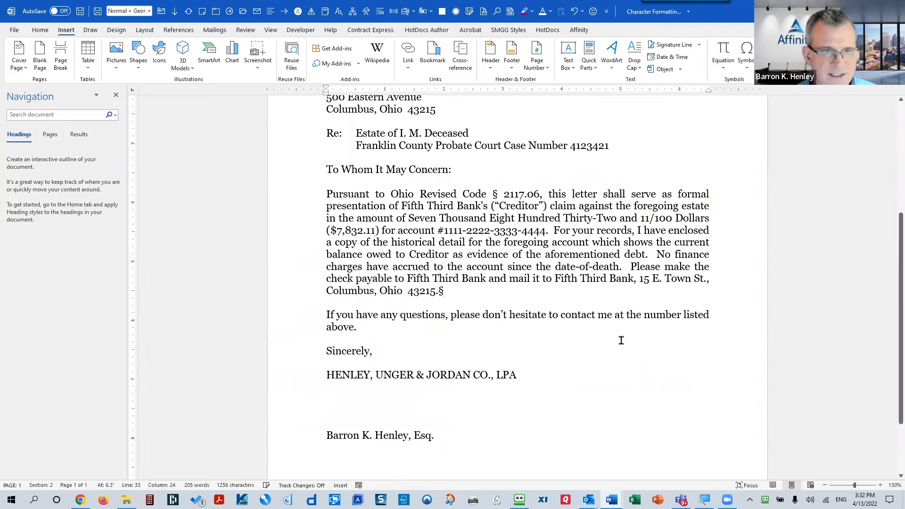
{"action": "type", "text": " /s"}
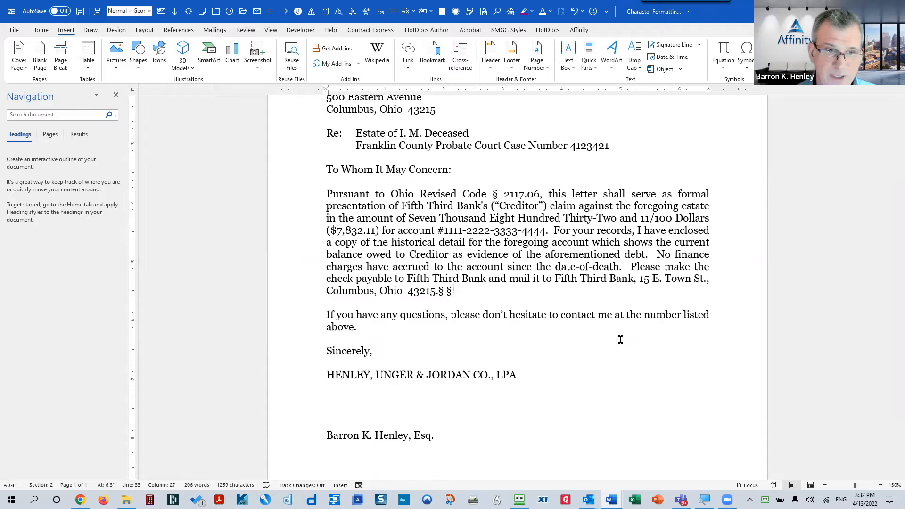
{"action": "key", "text": "BackSpace"}
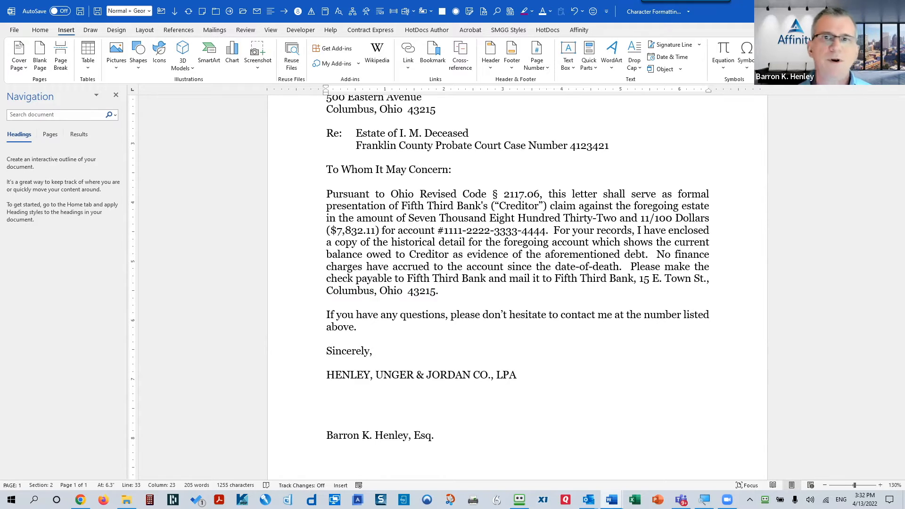
{"action": "left_click", "coordinate": [746, 63]}
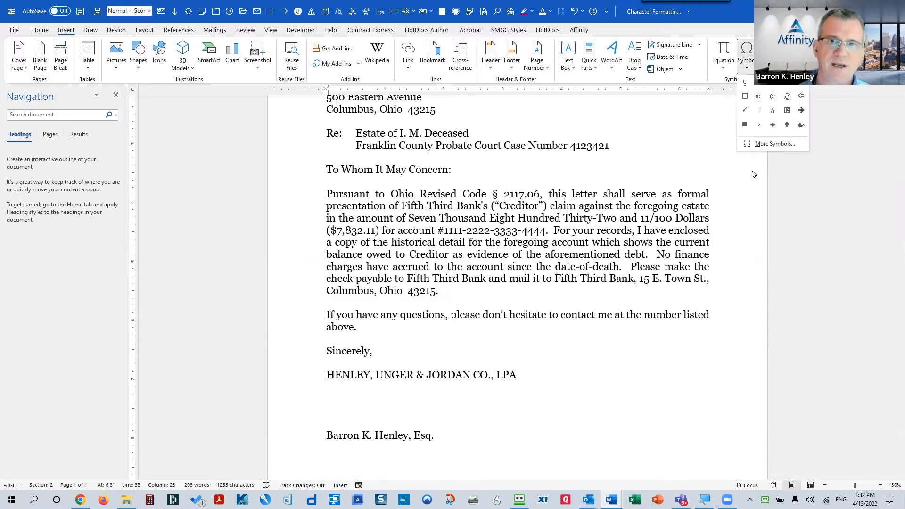
Step: Reopen More Symbols and switch the symbol font through Abel and Abril Fatface to Wingdings
{"action": "left_click", "coordinate": [759, 144]}
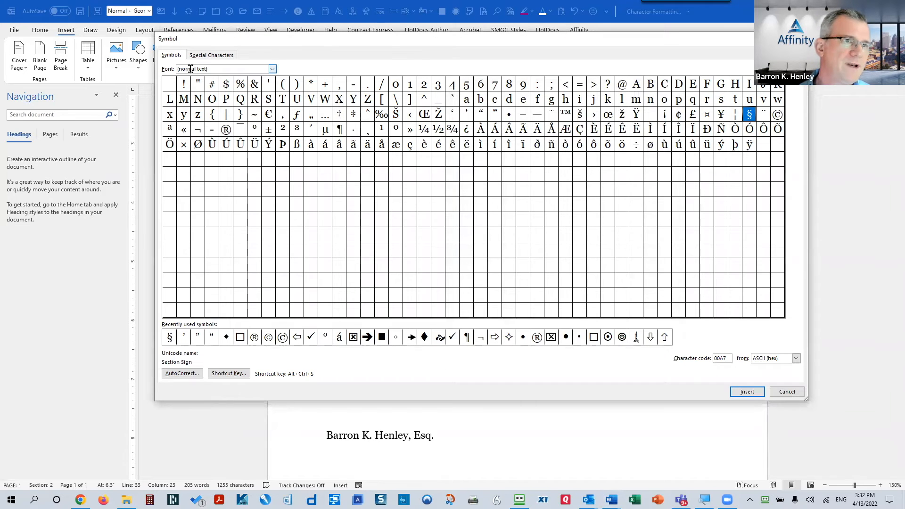
{"action": "left_click", "coordinate": [273, 70]}
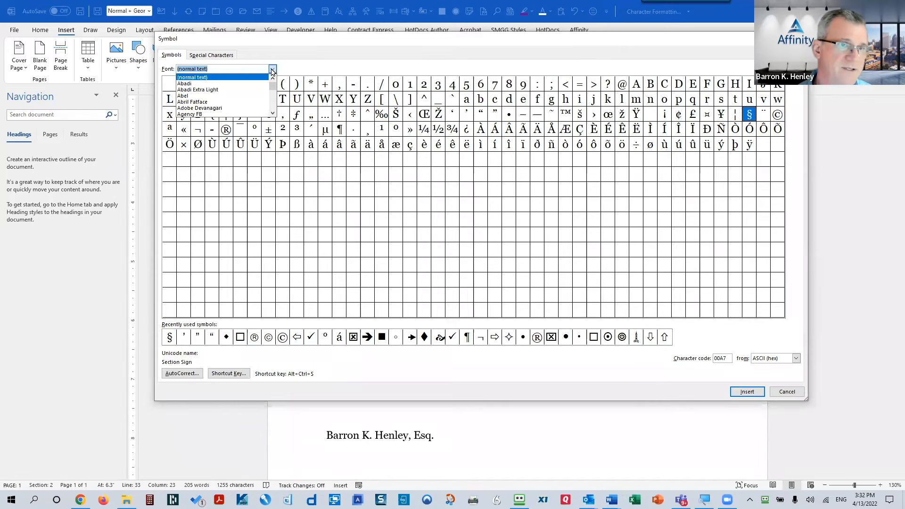
{"action": "left_click", "coordinate": [188, 95]}
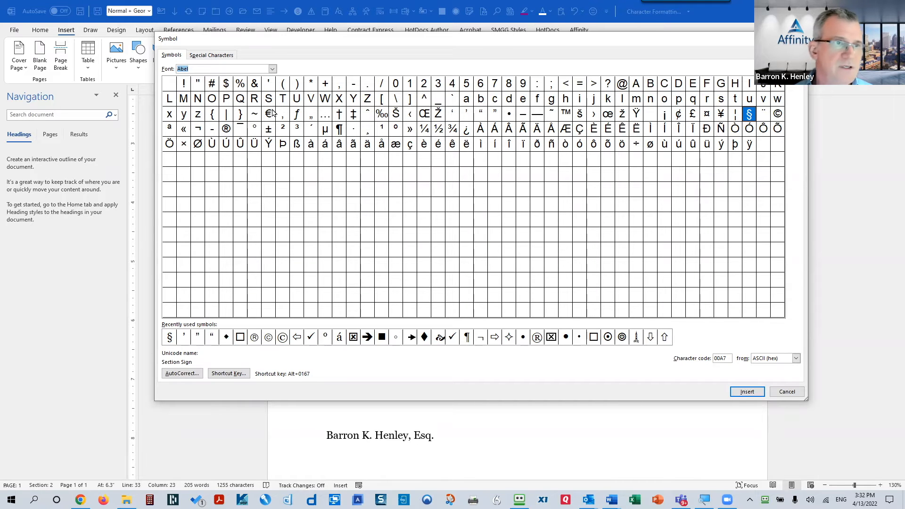
{"action": "left_click", "coordinate": [272, 70]}
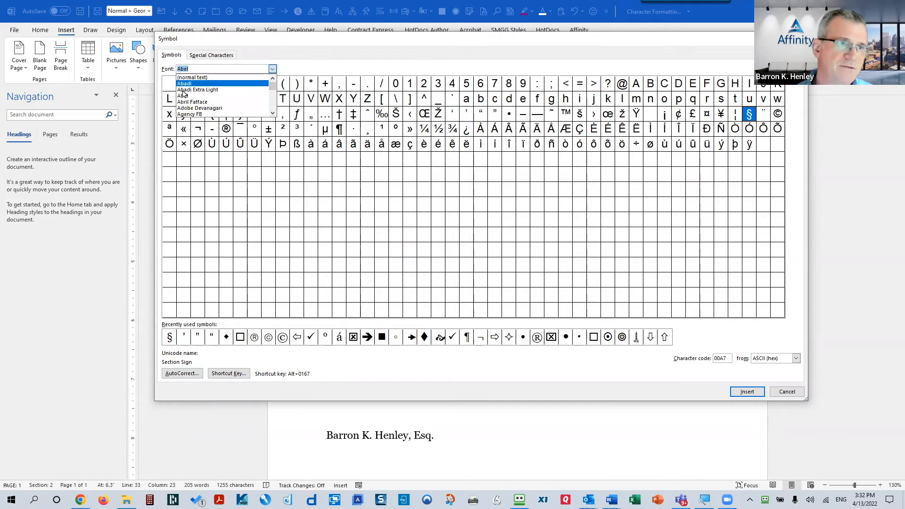
{"action": "left_click", "coordinate": [217, 103]}
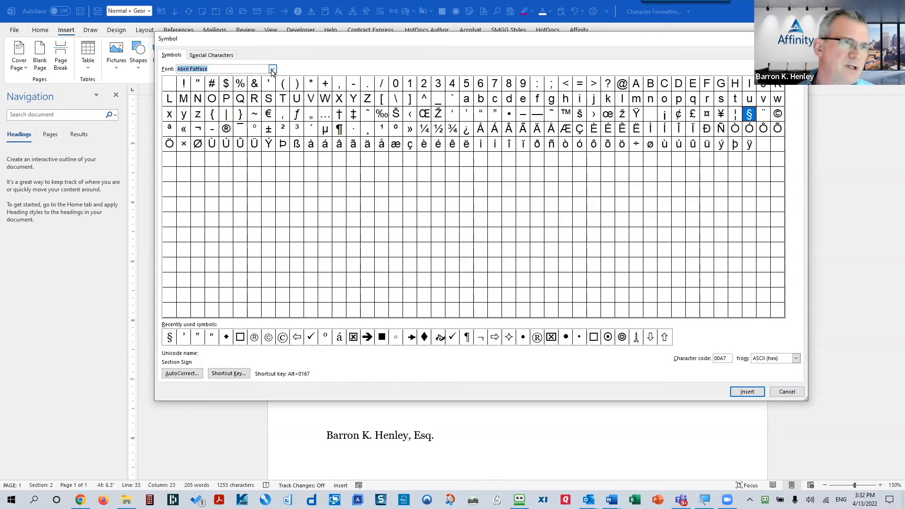
{"action": "left_click", "coordinate": [272, 69]}
{"action": "scroll", "coordinate": [273, 92], "scroll_direction": "down", "scroll_amount": 15}
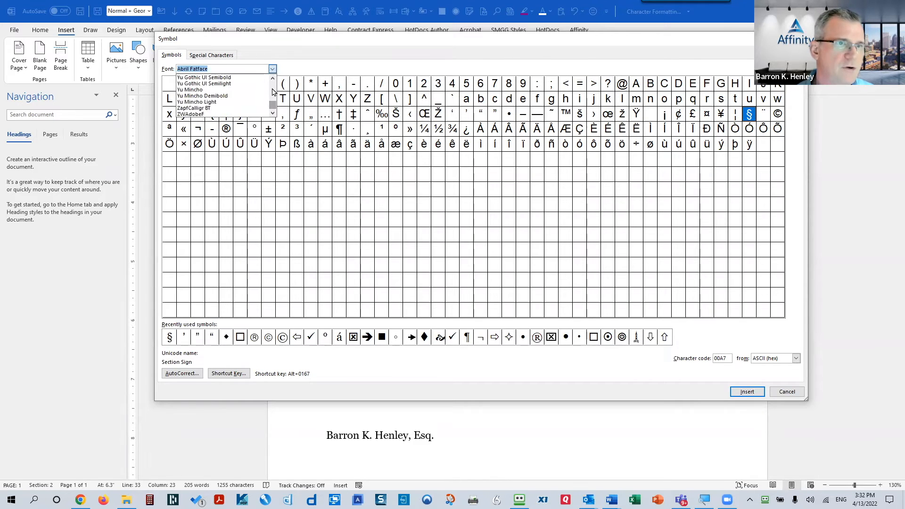
{"action": "scroll", "coordinate": [273, 91], "scroll_direction": "up", "scroll_amount": 5}
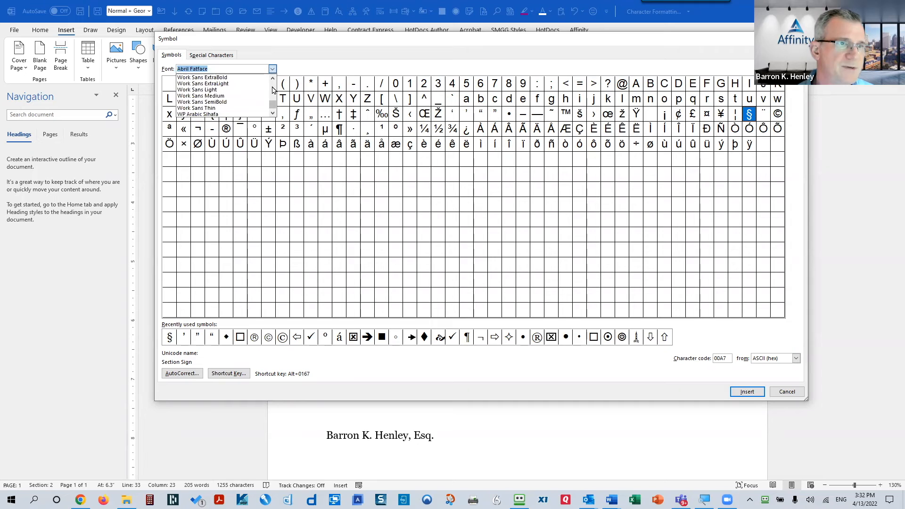
{"action": "scroll", "coordinate": [274, 91], "scroll_direction": "up", "scroll_amount": 3}
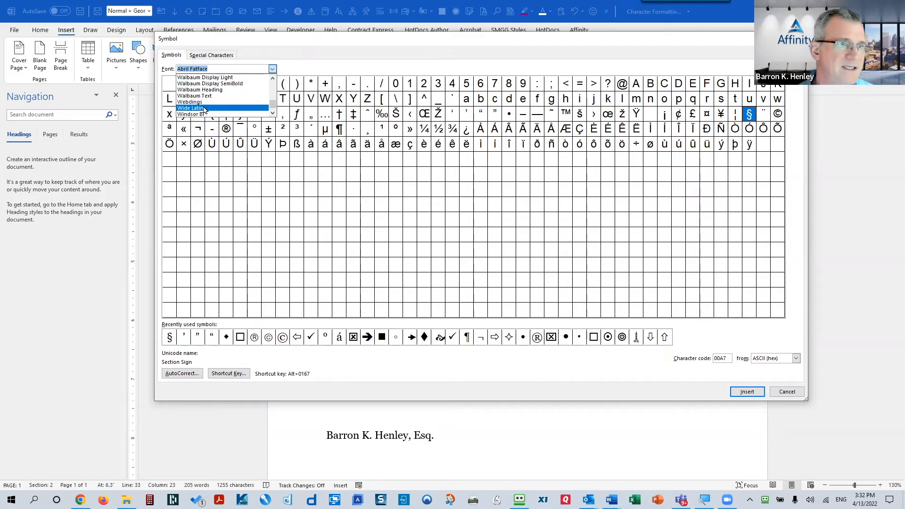
{"action": "scroll", "coordinate": [201, 110], "scroll_direction": "down", "scroll_amount": 2}
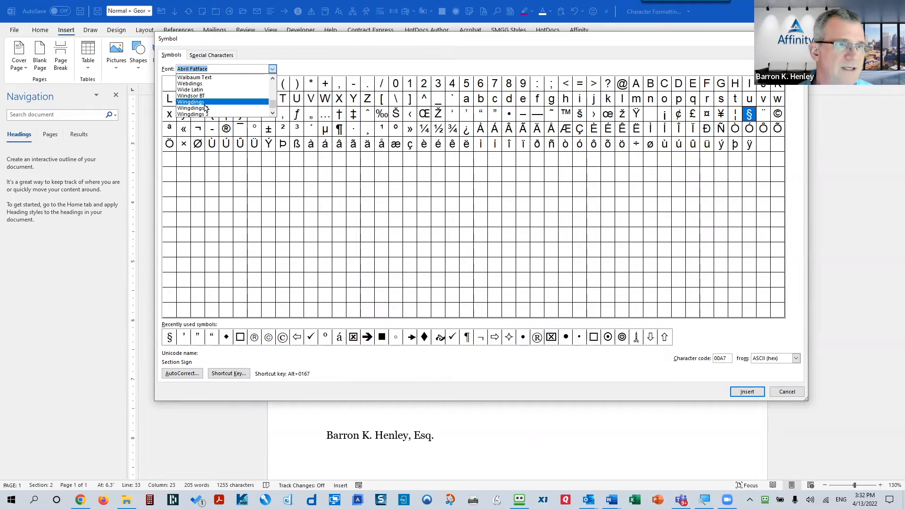
{"action": "left_click", "coordinate": [203, 109]}
Step: Browse the Webdings and Wingdings symbols, picking squares, a diamond, arrows and a boxed X
{"action": "left_click", "coordinate": [272, 69]}
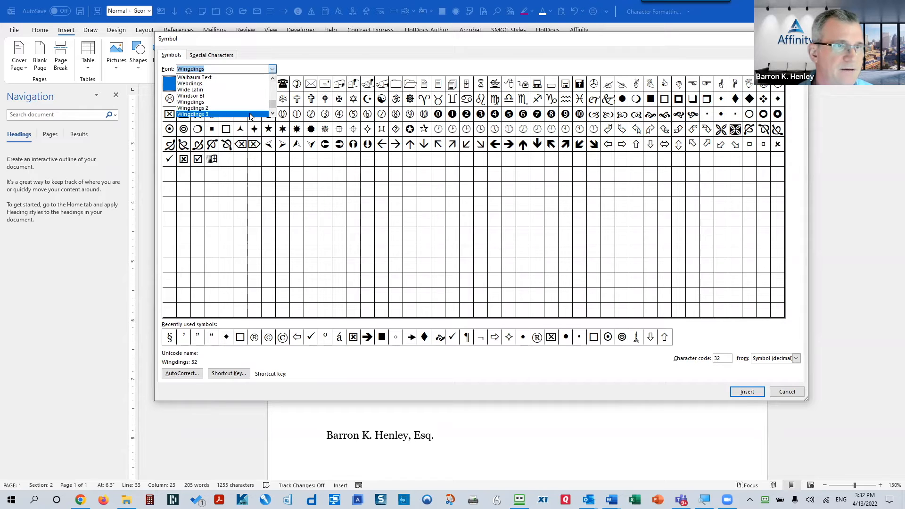
{"action": "left_click", "coordinate": [240, 84]}
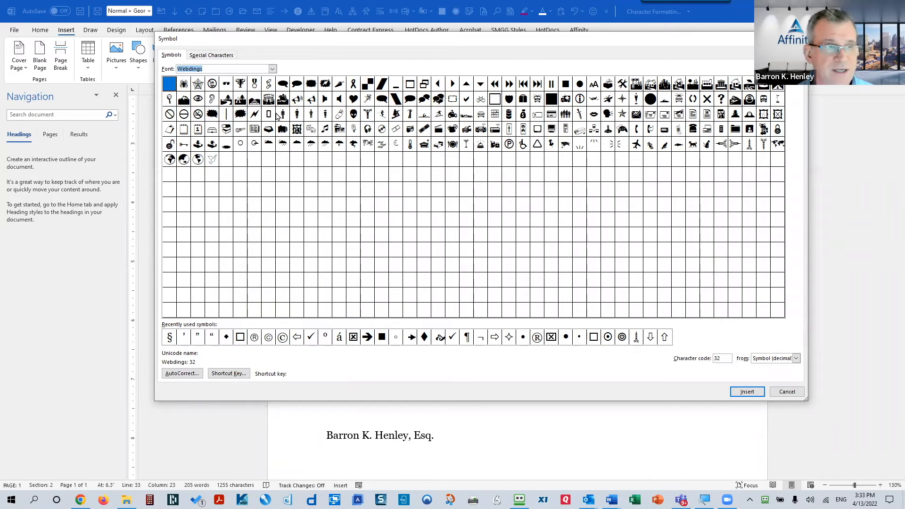
{"action": "left_click", "coordinate": [273, 69]}
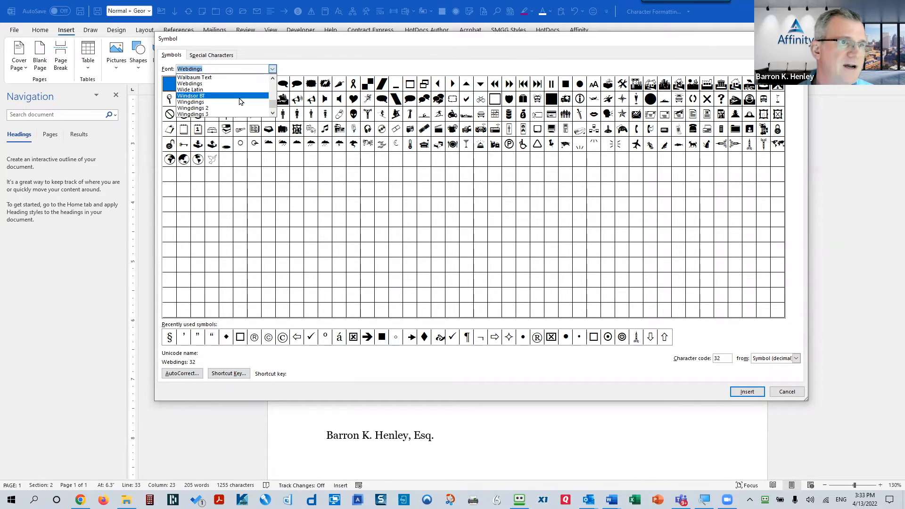
{"action": "left_click", "coordinate": [240, 102]}
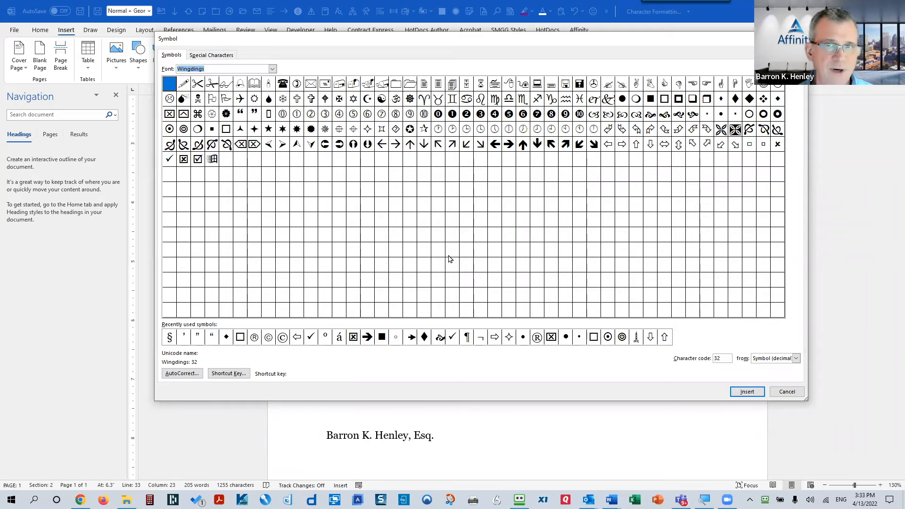
{"action": "left_click", "coordinate": [707, 113]}
{"action": "left_click", "coordinate": [735, 114]}
{"action": "left_click", "coordinate": [776, 103]}
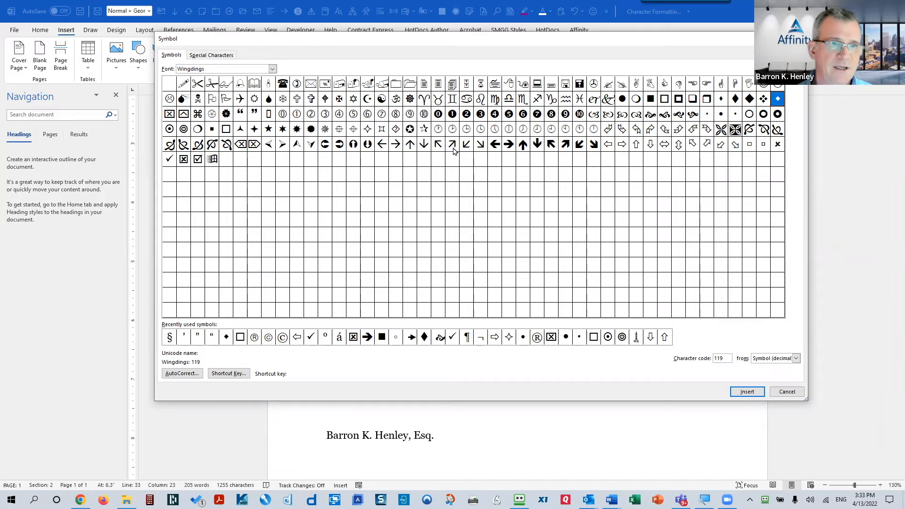
{"action": "left_click", "coordinate": [283, 147]}
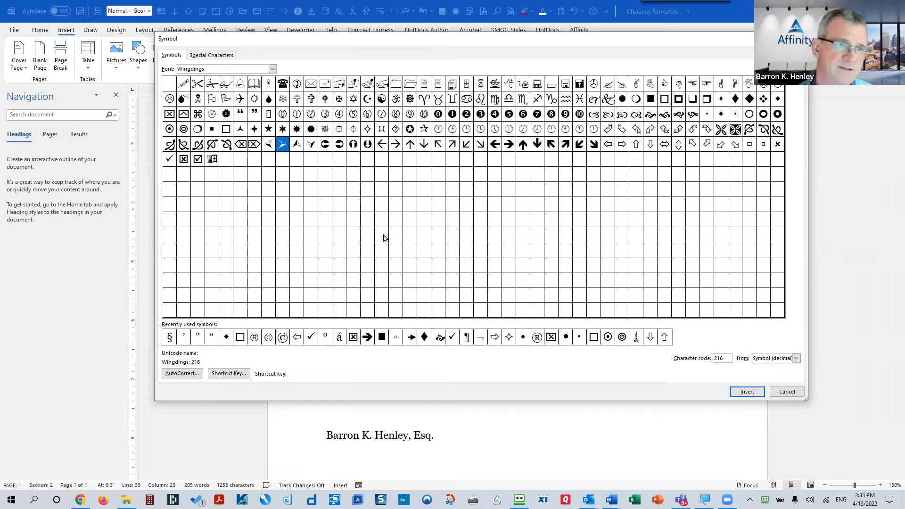
{"action": "left_click", "coordinate": [628, 147]}
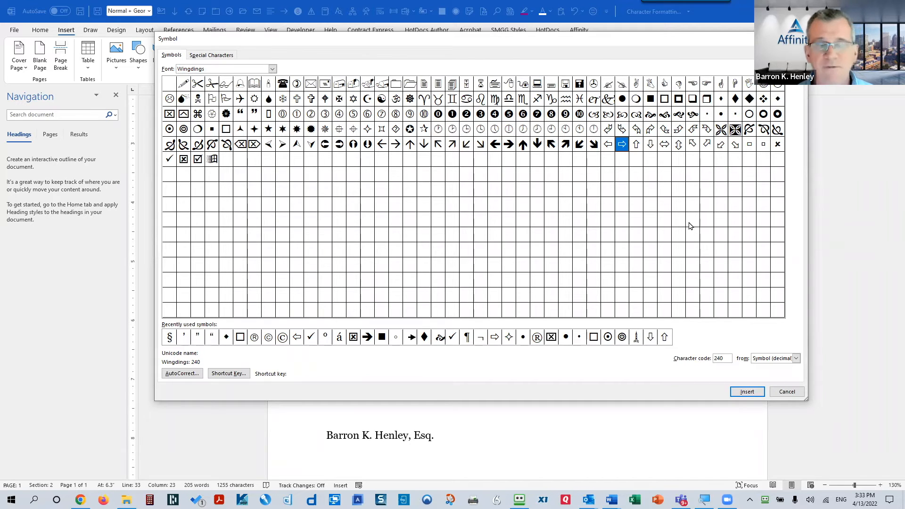
{"action": "left_click", "coordinate": [228, 131]}
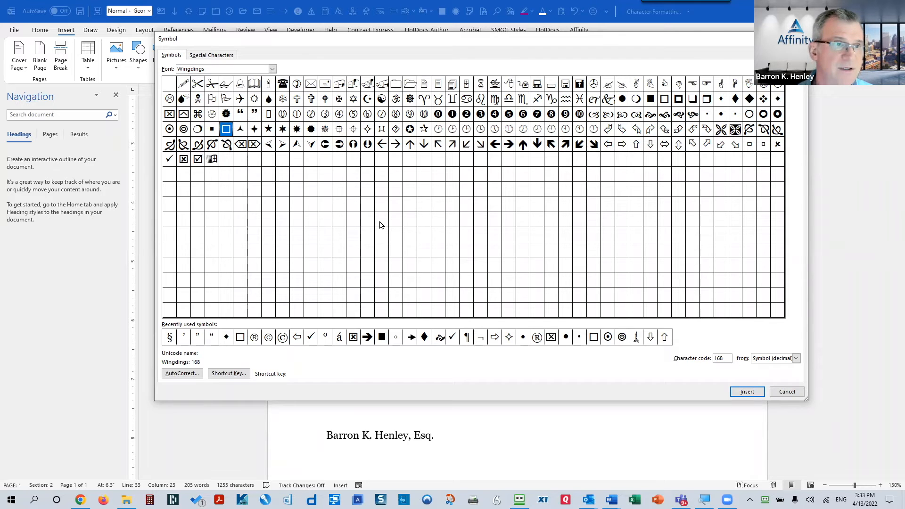
{"action": "left_click", "coordinate": [183, 160]}
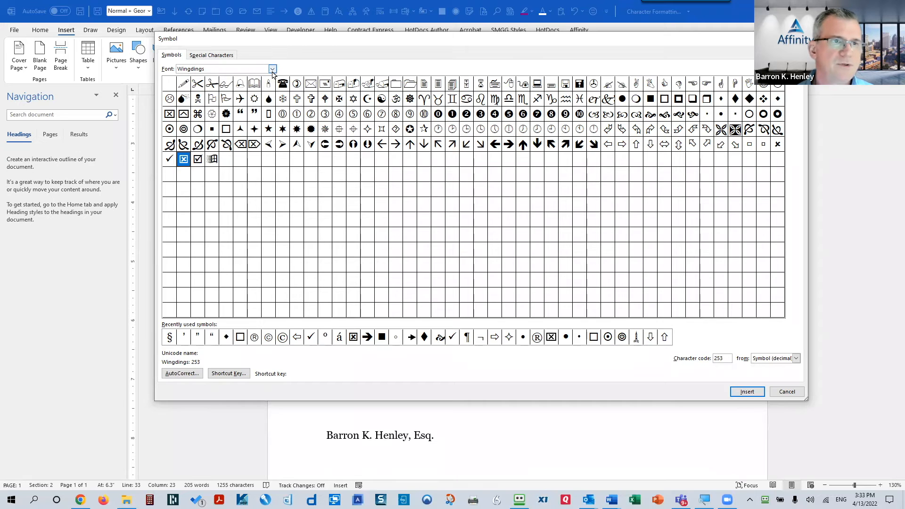
Step: Set the symbol font back to (normal text) and close the dialog without inserting anything
{"action": "left_click", "coordinate": [272, 70]}
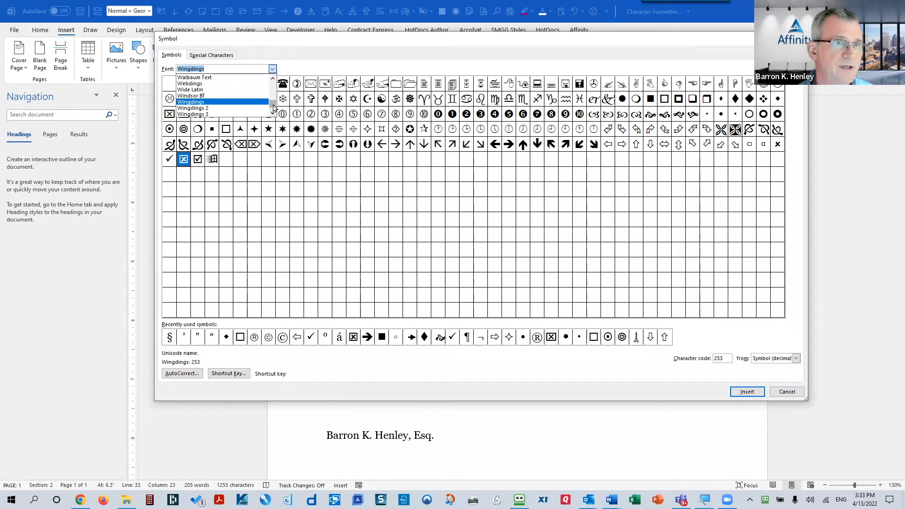
{"action": "left_click_drag", "start_coordinate": [274, 105], "coordinate": [255, 82]}
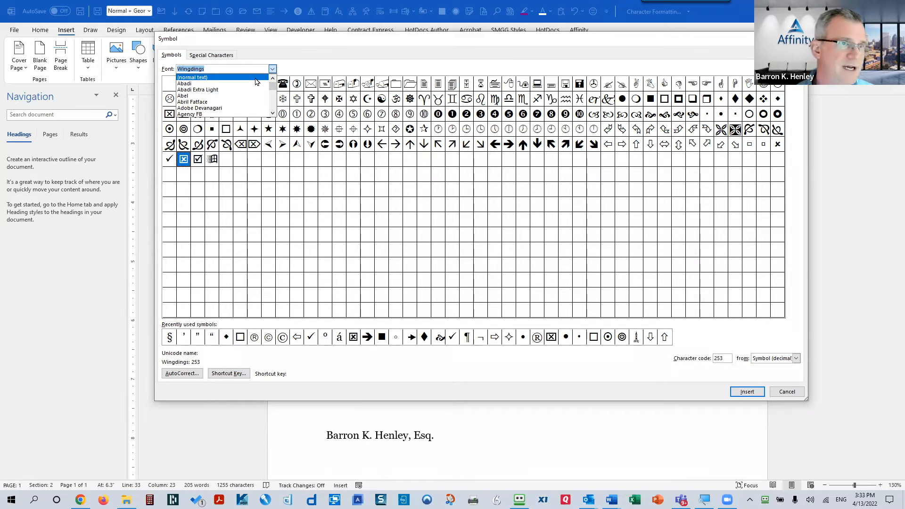
{"action": "left_click", "coordinate": [255, 79]}
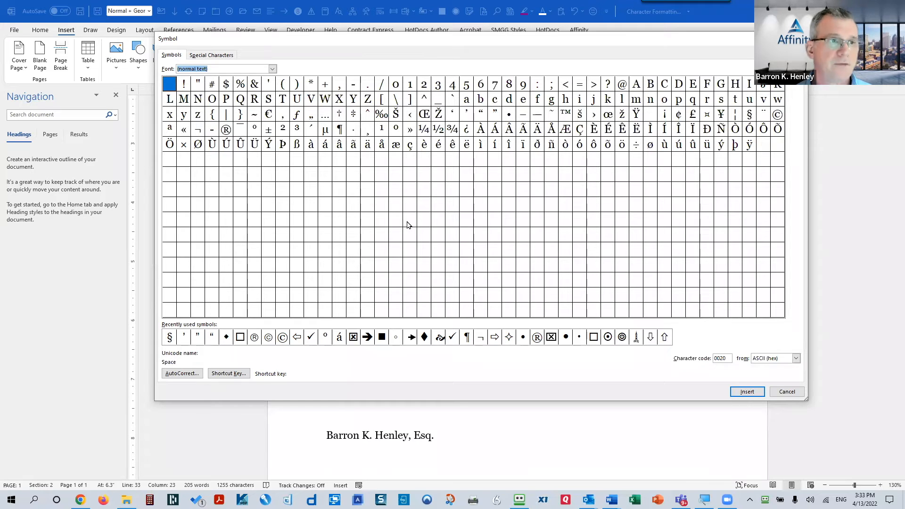
{"action": "left_click", "coordinate": [786, 392]}
Step: Add a blank paragraph after the paragraph ending "above."
{"action": "left_click", "coordinate": [380, 208]}
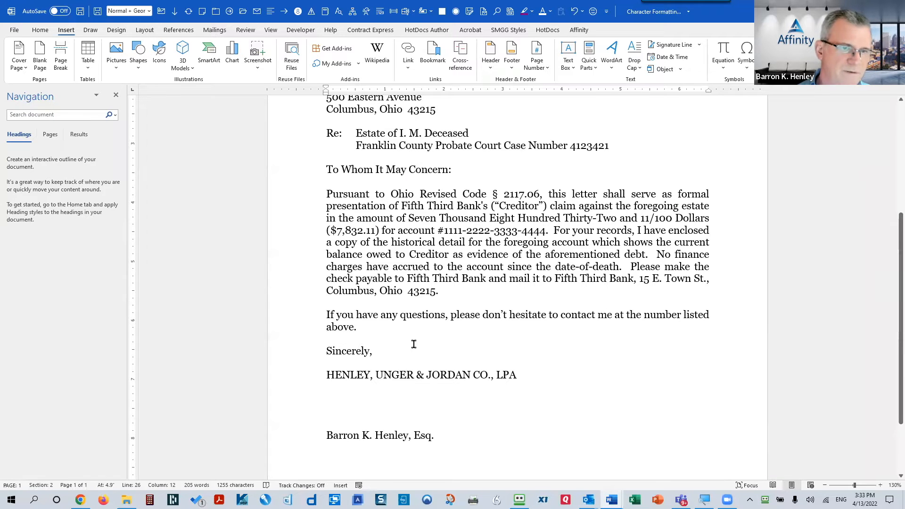
{"action": "left_click", "coordinate": [394, 327]}
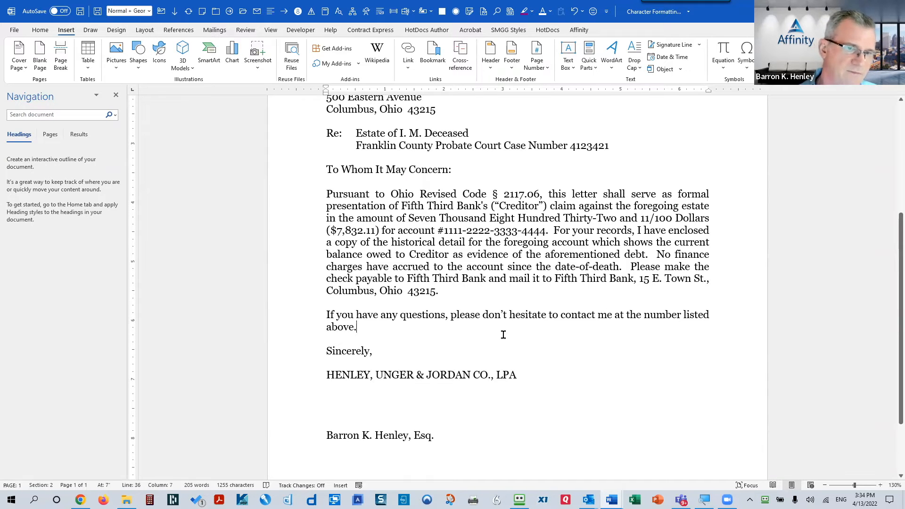
{"action": "key", "text": "Return"}
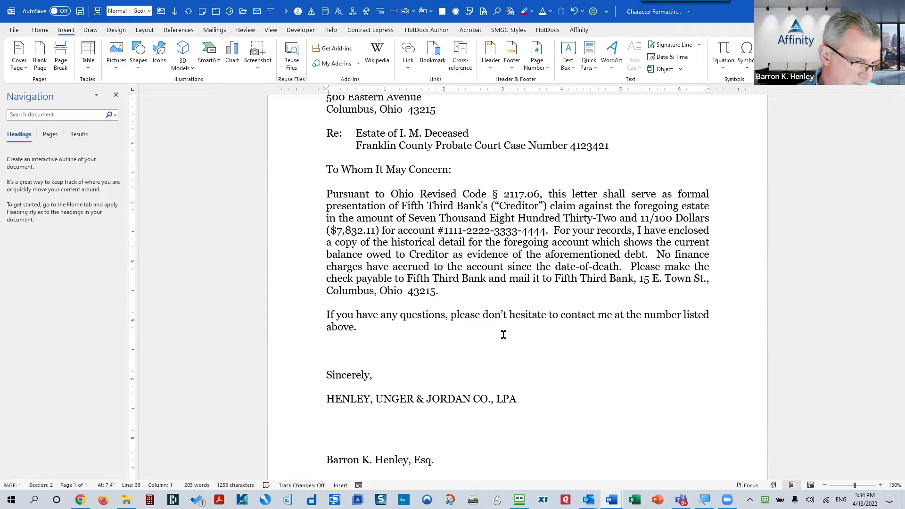
Step: Add a bold, enlarged 'Shift F1' heading line before Sincerely
{"action": "type", "text": "Shift F1"}
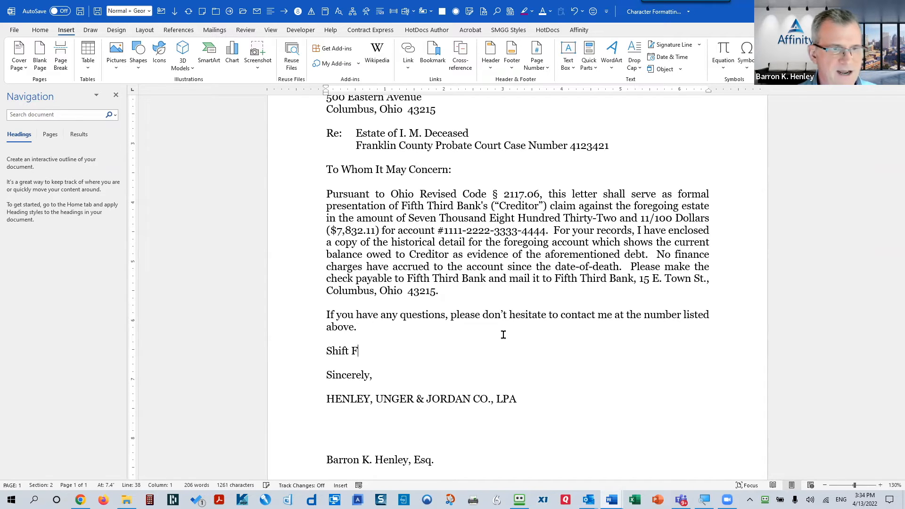
{"action": "key", "text": "shift+Home"}
{"action": "key", "text": "ctrl+b"}
{"action": "key", "text": "ctrl+shift+greater"}
{"action": "key", "text": "ctrl+shift+greater"}
{"action": "key", "text": "ctrl+shift+greater"}
{"action": "key", "text": "ctrl+shift+greater"}
{"action": "key", "text": "ctrl+shift+greater"}
{"action": "key", "text": "ctrl+shift+greater"}
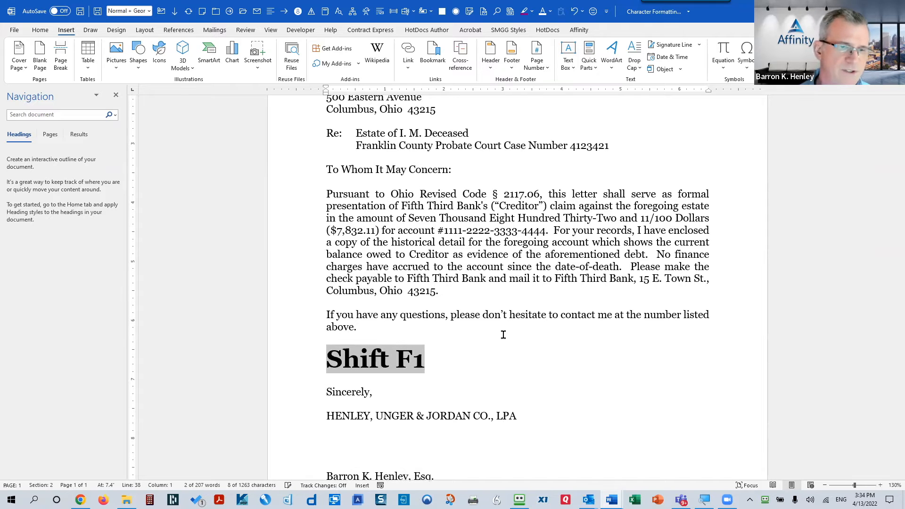
Step: Inspect the formatting of 'your' and 'Thirty' in Reveal Formatting, reaching the first paragraph's indentation settings
{"action": "left_click", "coordinate": [606, 231]}
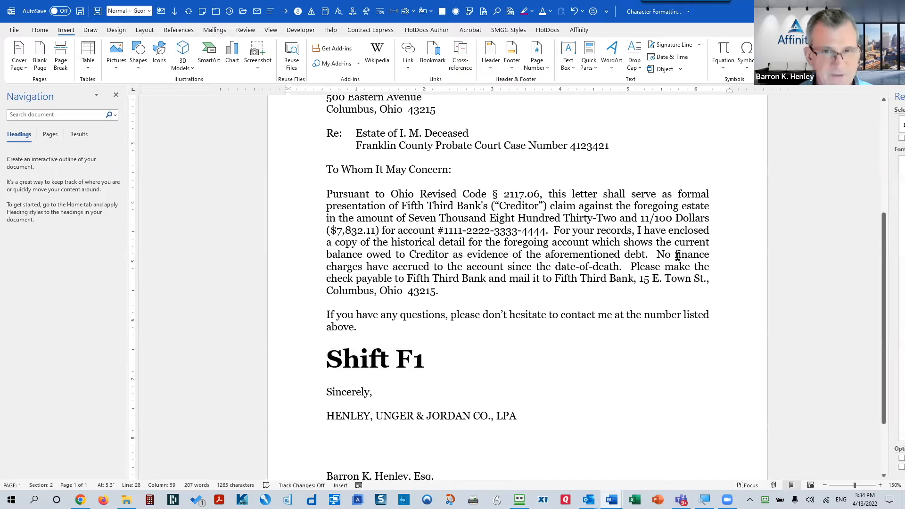
{"action": "key", "text": "shift+F1"}
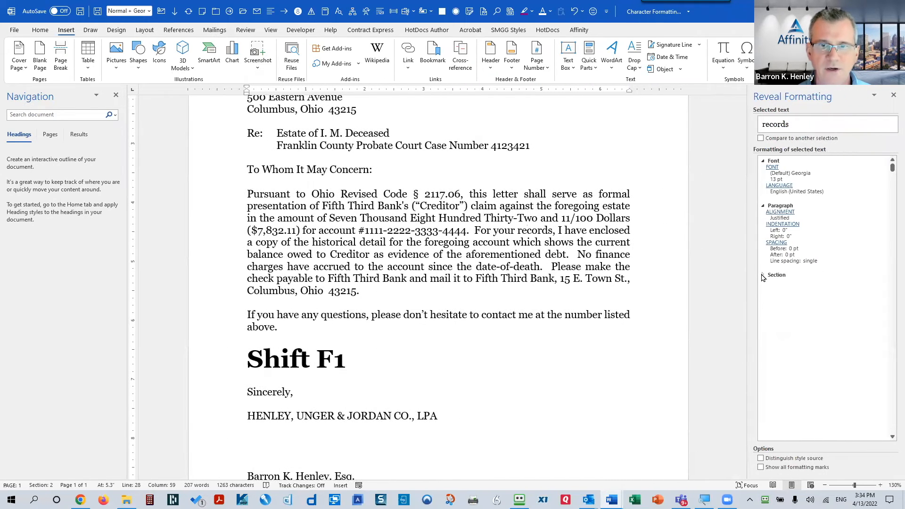
{"action": "left_click", "coordinate": [763, 275]}
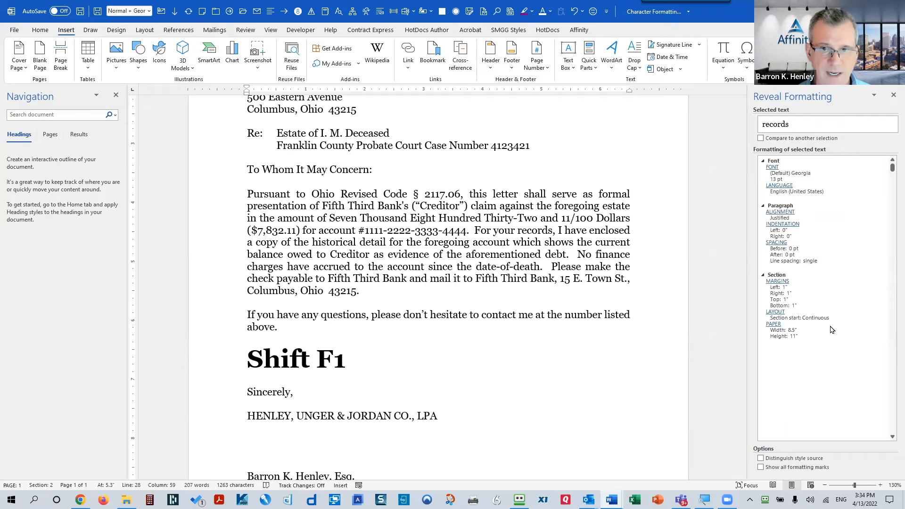
{"action": "left_click", "coordinate": [512, 229]}
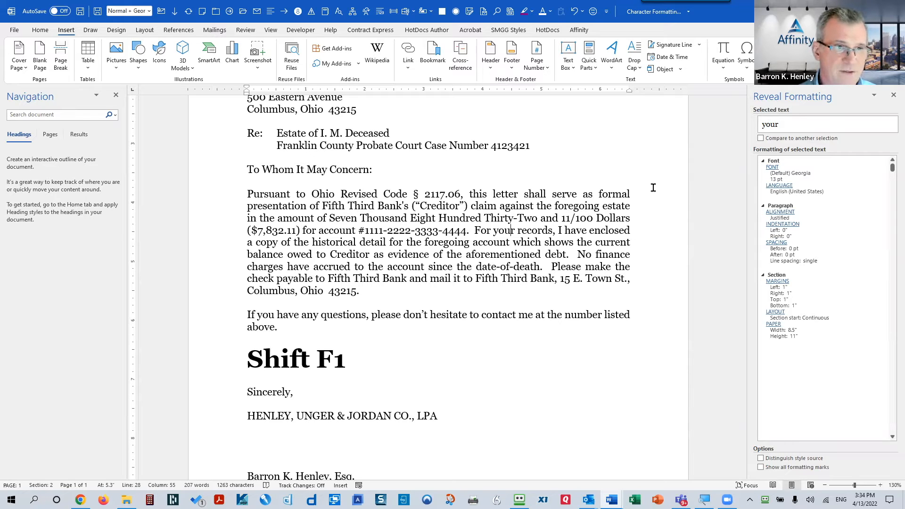
{"action": "left_click", "coordinate": [493, 217]}
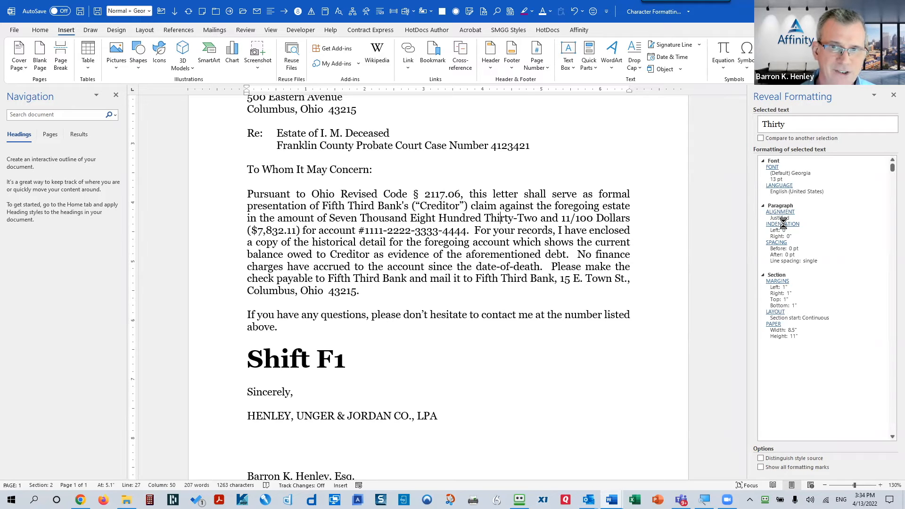
{"action": "left_click", "coordinate": [780, 212]}
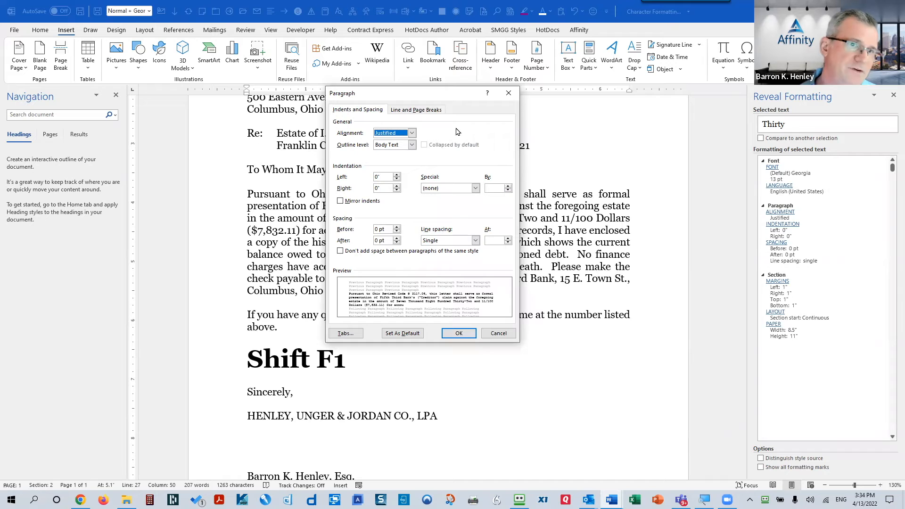
Step: Give the Pursuant paragraph a 0.5" first-line indent, then close the Reveal Formatting pane
{"action": "left_click", "coordinate": [475, 188]}
{"action": "left_click", "coordinate": [456, 203]}
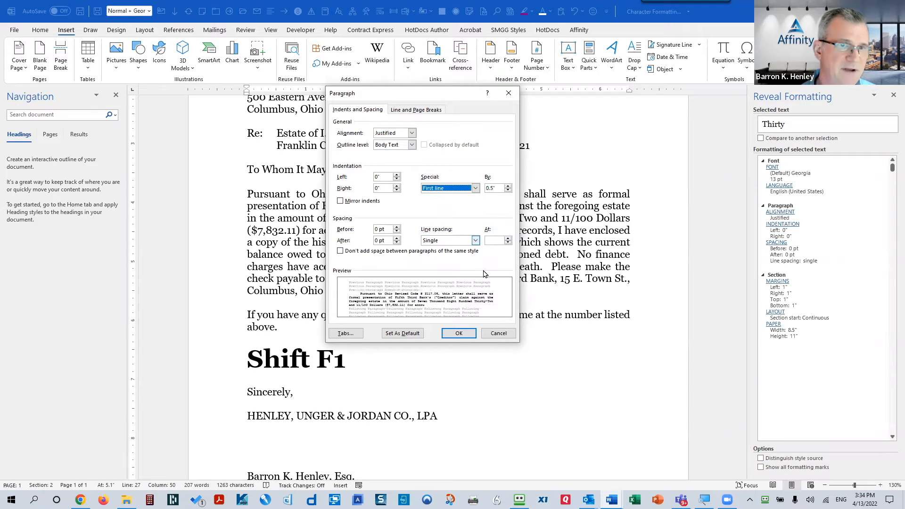
{"action": "left_click", "coordinate": [467, 333]}
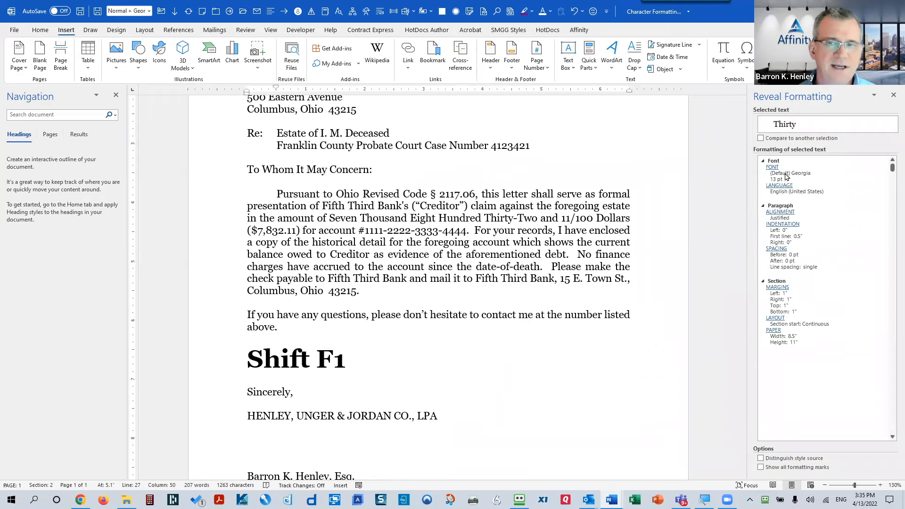
{"action": "left_click", "coordinate": [583, 255]}
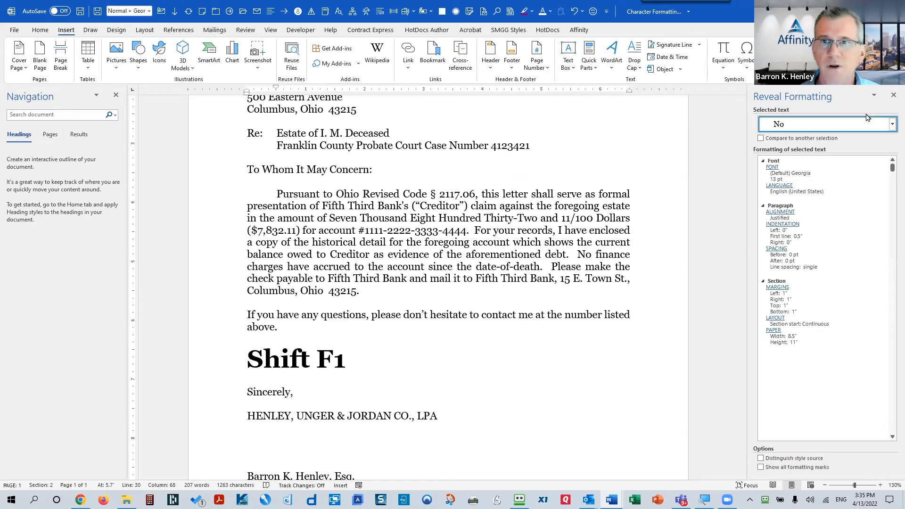
{"action": "key", "text": "shift+F1"}
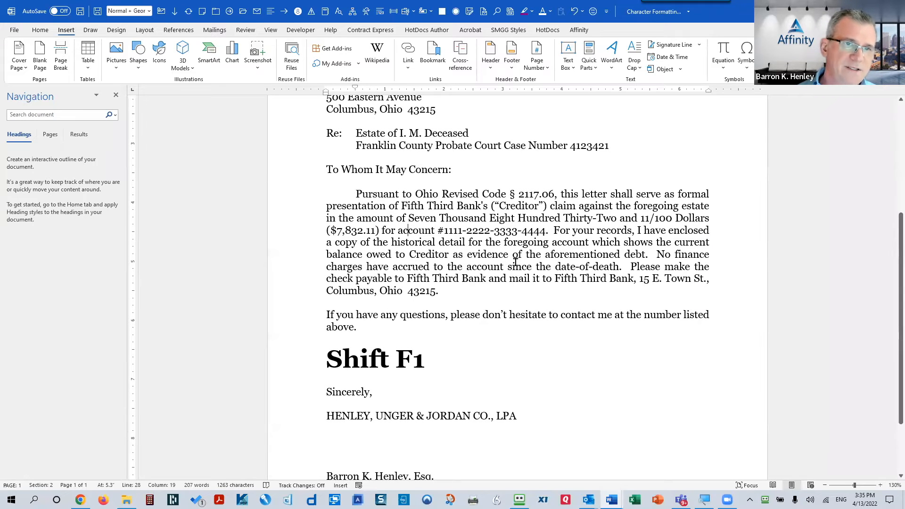
Step: Type 'Ctrl+Z' after the Shift F1 heading, undo several recent edits, then redo them all
{"action": "left_click", "coordinate": [481, 374]}
{"action": "type", "text": "Ctrl"}
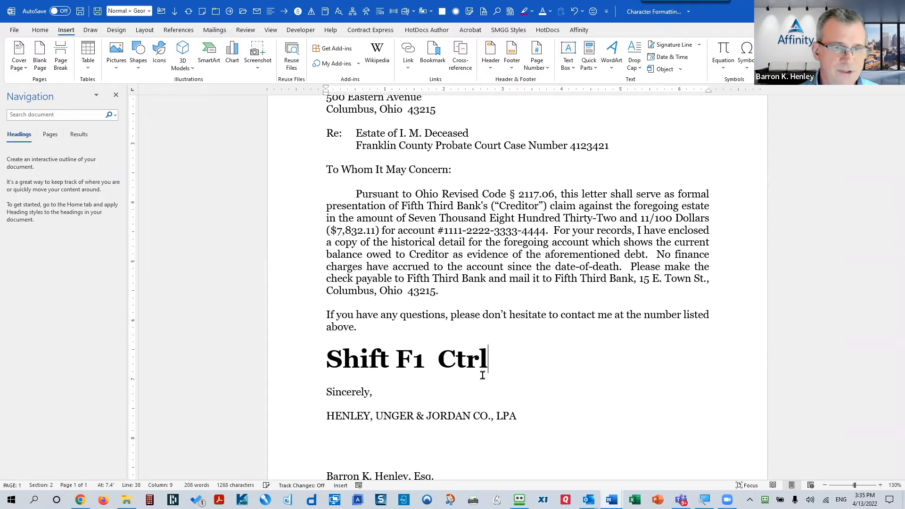
{"action": "type", "text": "+Z"}
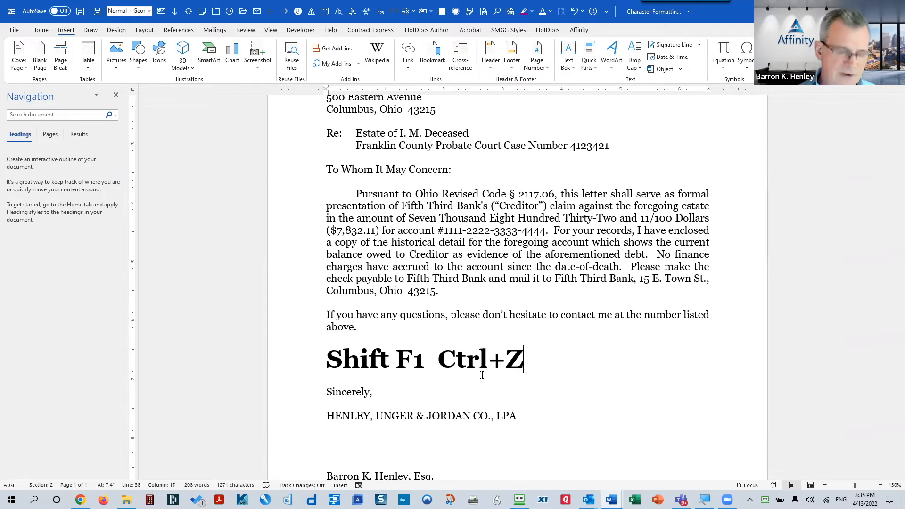
{"action": "key", "text": "ctrl+z"}
{"action": "key", "text": "ctrl+z"}
{"action": "key", "text": "ctrl+z"}
{"action": "key", "text": "ctrl+z"}
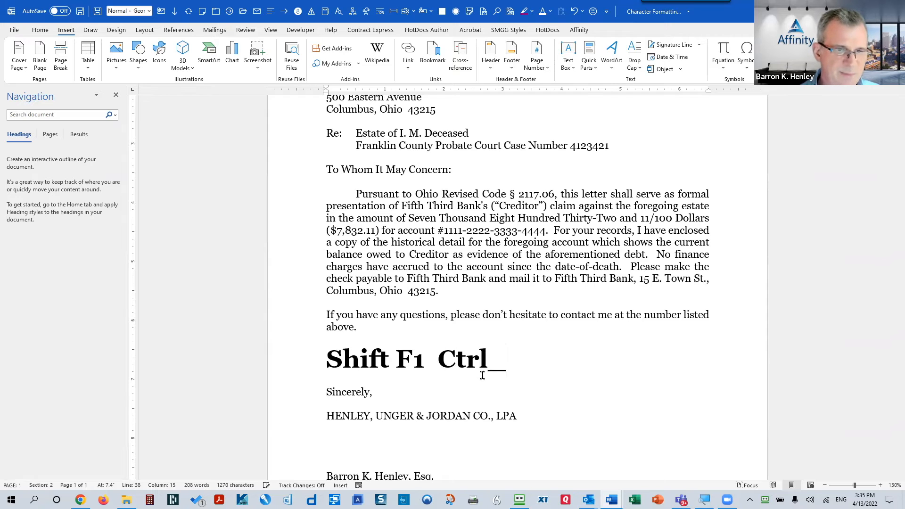
{"action": "key", "text": "ctrl+z"}
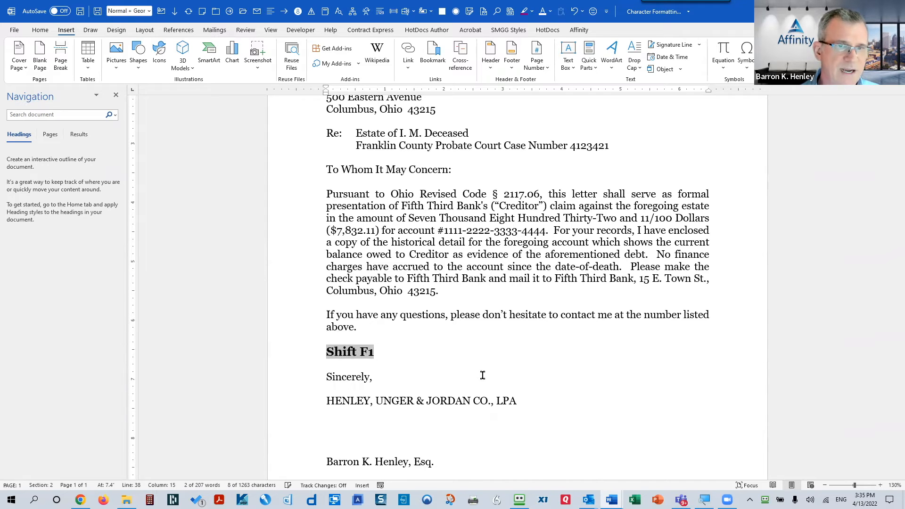
{"action": "key", "text": "Delete"}
{"action": "key", "text": "ctrl+z"}
{"action": "key", "text": "ctrl+z"}
{"action": "key", "text": "ctrl+z"}
{"action": "key", "text": "ctrl+z"}
{"action": "key", "text": "ctrl+z"}
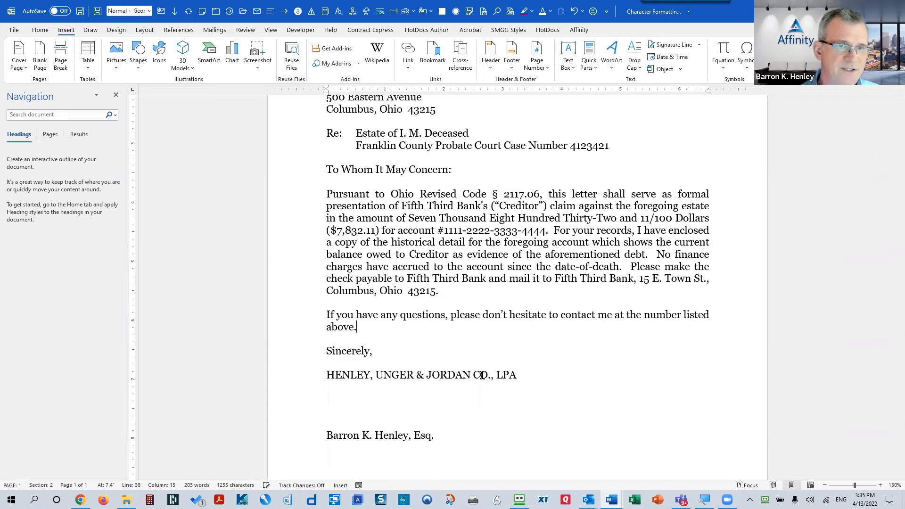
{"action": "key", "text": "ctrl+z"}
{"action": "key", "text": "ctrl+z"}
{"action": "key", "text": "ctrl+z"}
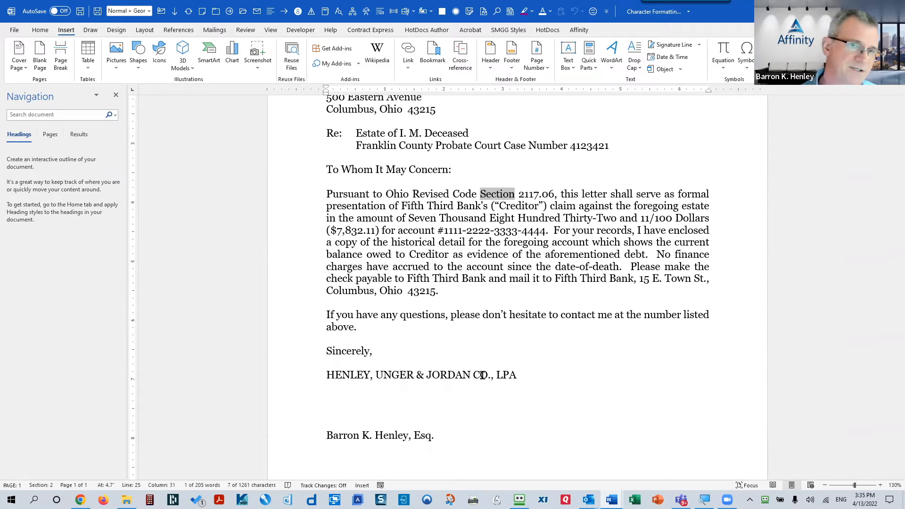
{"action": "key", "text": "ctrl+y"}
{"action": "key", "text": "ctrl+y"}
{"action": "key", "text": "ctrl+y"}
{"action": "key", "text": "ctrl+y"}
{"action": "key", "text": "ctrl+y"}
{"action": "key", "text": "ctrl+y"}
{"action": "key", "text": "ctrl+y"}
{"action": "key", "text": "ctrl+y"}
{"action": "key", "text": "ctrl+y"}
{"action": "key", "text": "ctrl+y"}
{"action": "key", "text": "ctrl+y"}
{"action": "key", "text": "ctrl+y"}
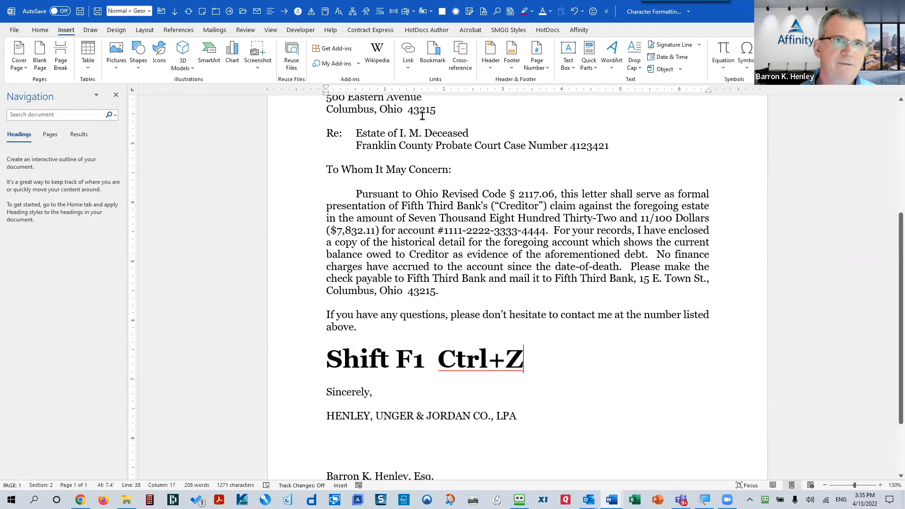
Step: View the Quick Access Toolbar undo history twice, dismissing it without undoing anything
{"action": "left_click", "coordinate": [582, 14]}
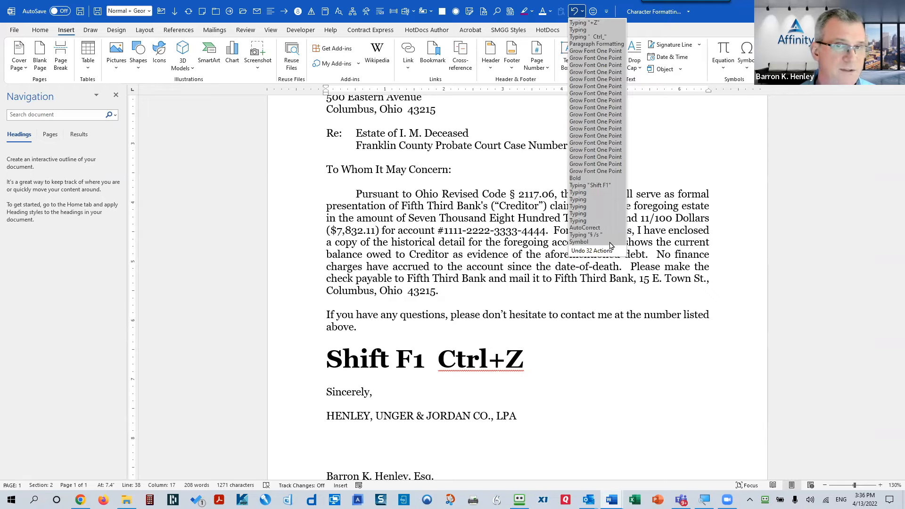
{"action": "left_click", "coordinate": [676, 212]}
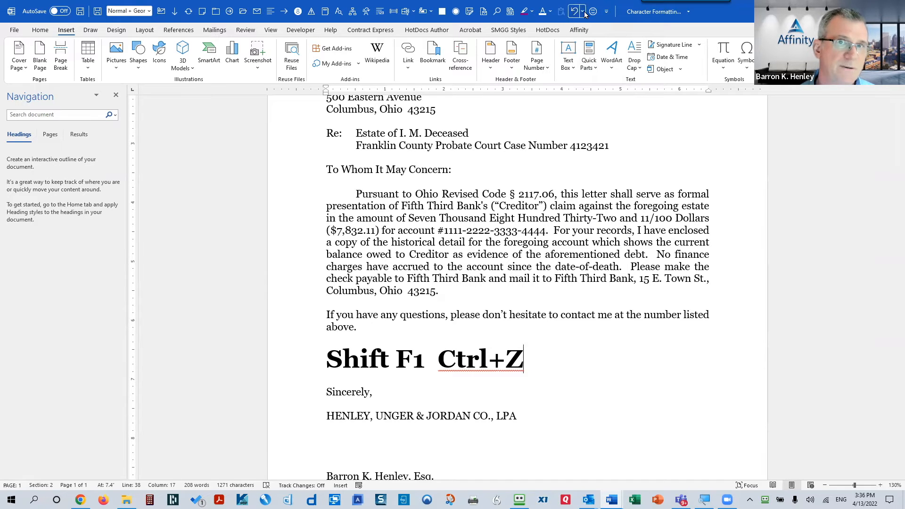
{"action": "left_click", "coordinate": [583, 12]}
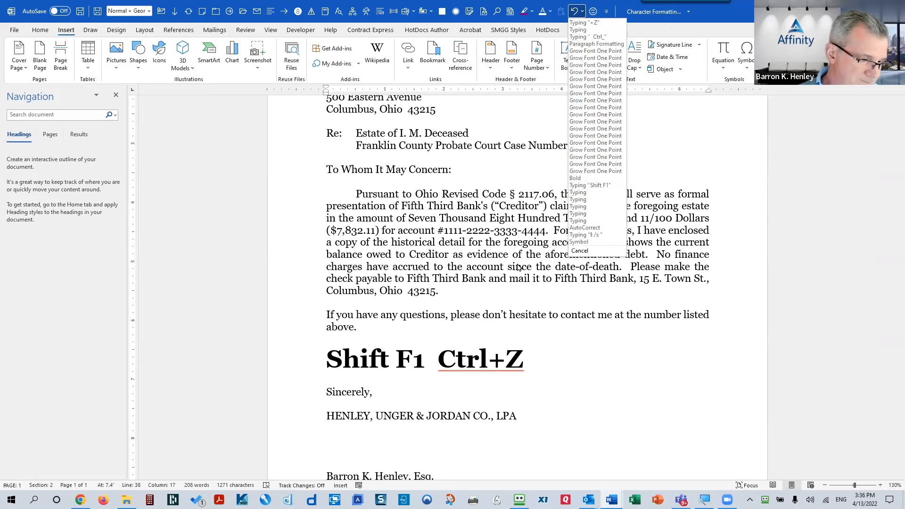
{"action": "left_click", "coordinate": [480, 234]}
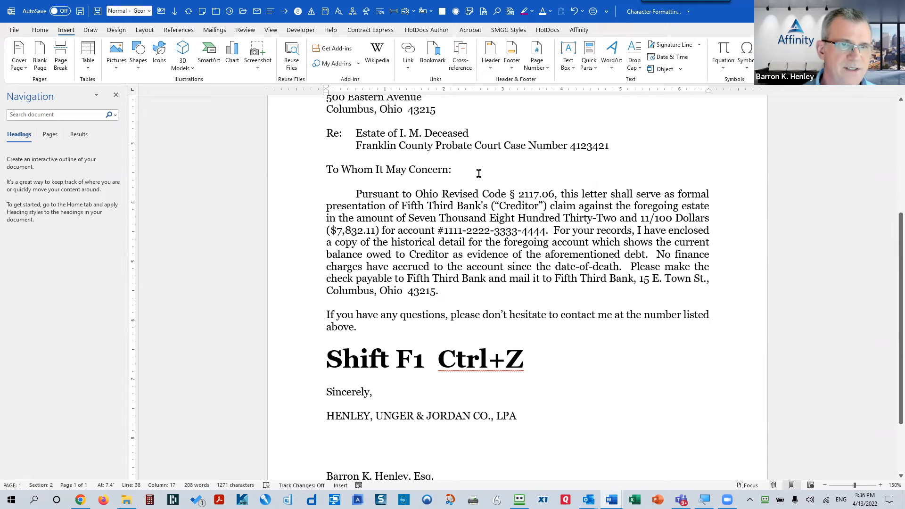
Step: Select and delete the typed April 13, 2022 date line at the top of the letter
{"action": "scroll", "coordinate": [508, 157], "scroll_direction": "up", "scroll_amount": 4}
{"action": "left_click", "coordinate": [320, 192]}
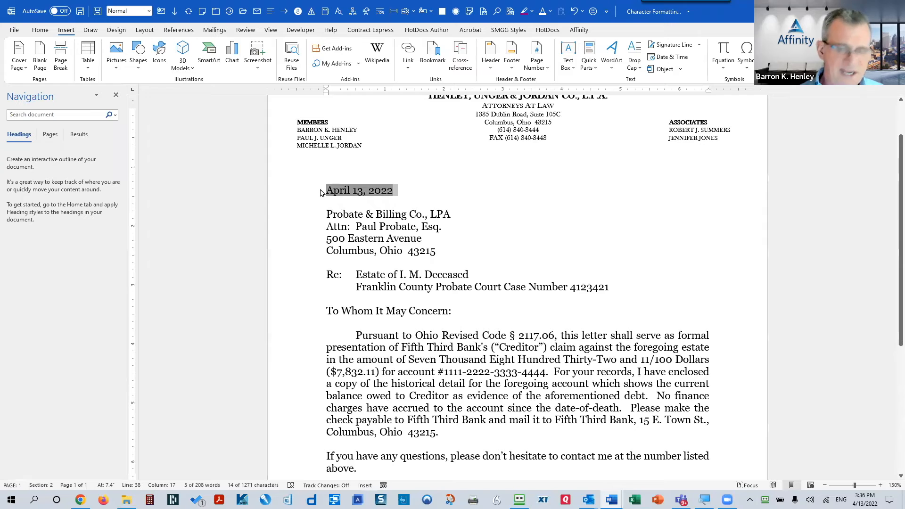
{"action": "key", "text": "Delete"}
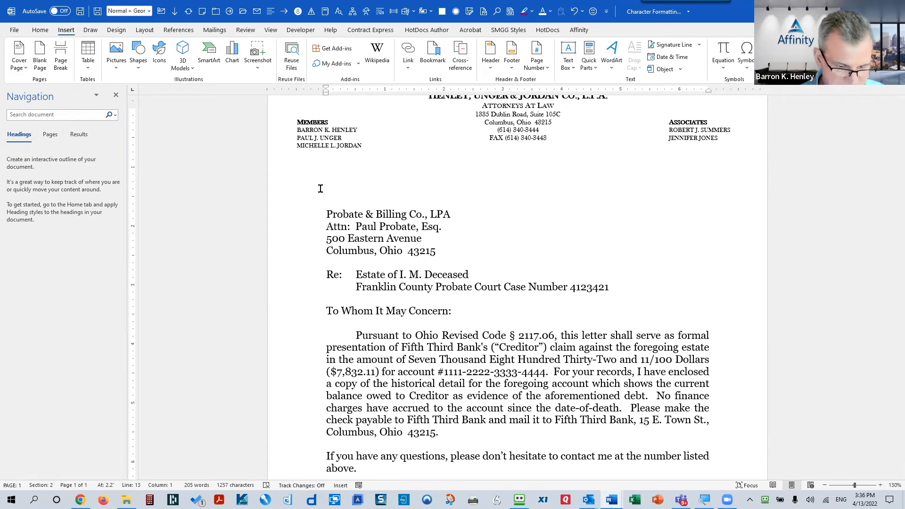
Step: Insert today's date as a field with Alt+Shift+D, then select and delete it
{"action": "key", "text": "alt+shift+d"}
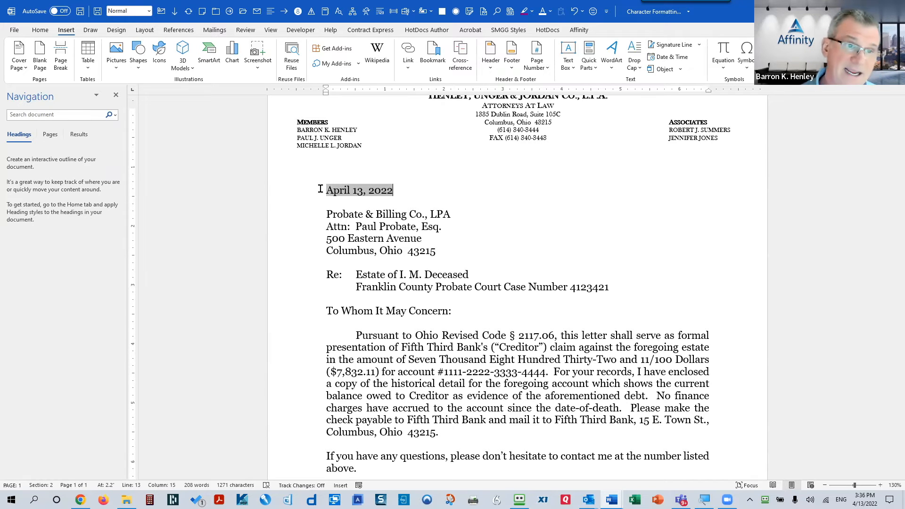
{"action": "left_click", "coordinate": [300, 194]}
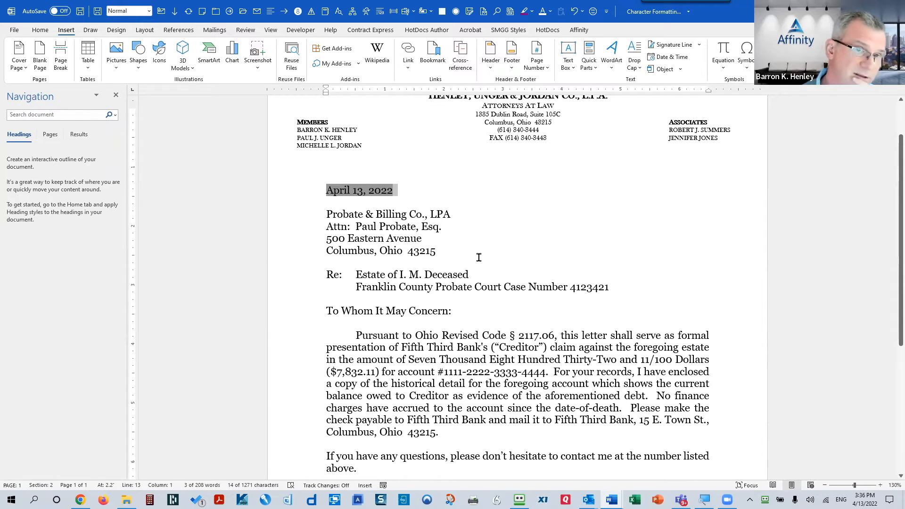
{"action": "left_click", "coordinate": [376, 196]}
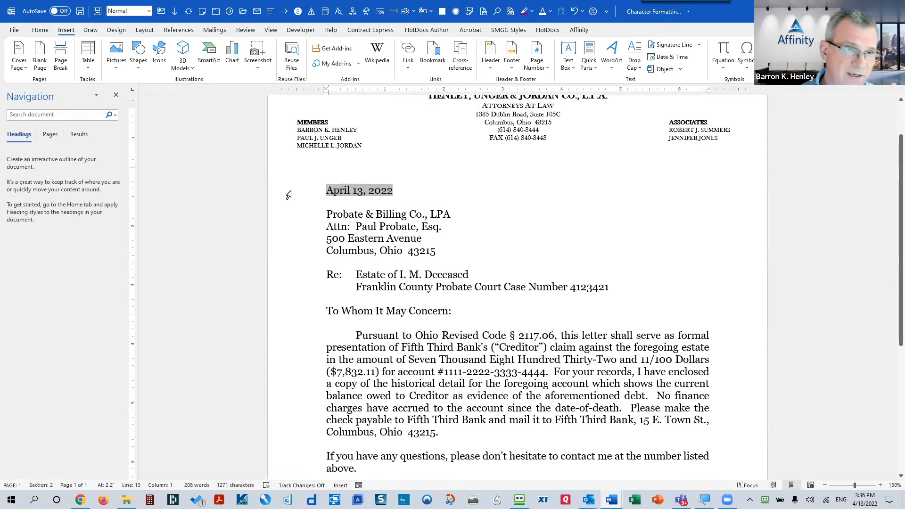
{"action": "left_click", "coordinate": [290, 197]}
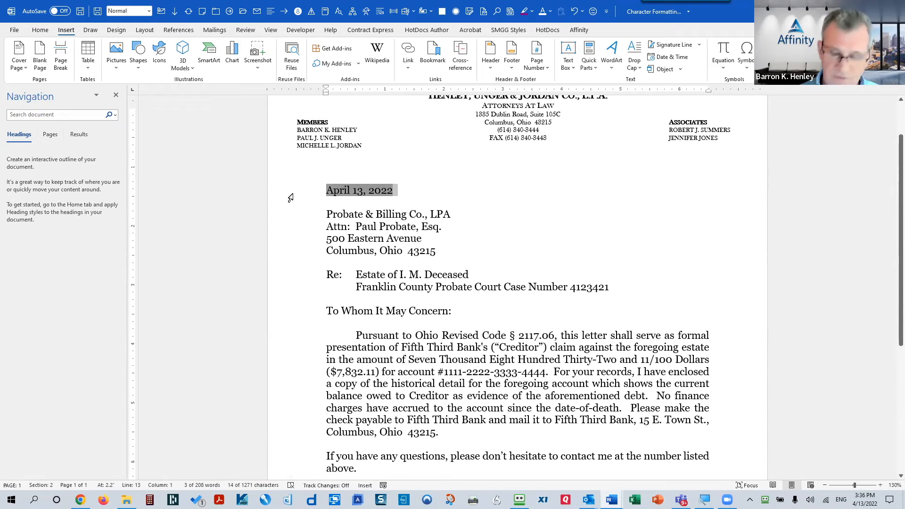
{"action": "key", "text": "Delete"}
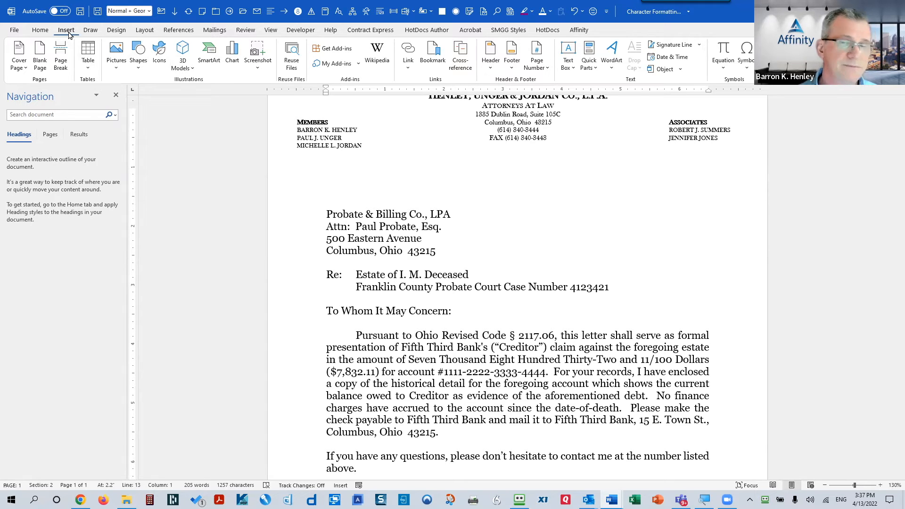
{"action": "left_click", "coordinate": [588, 63]}
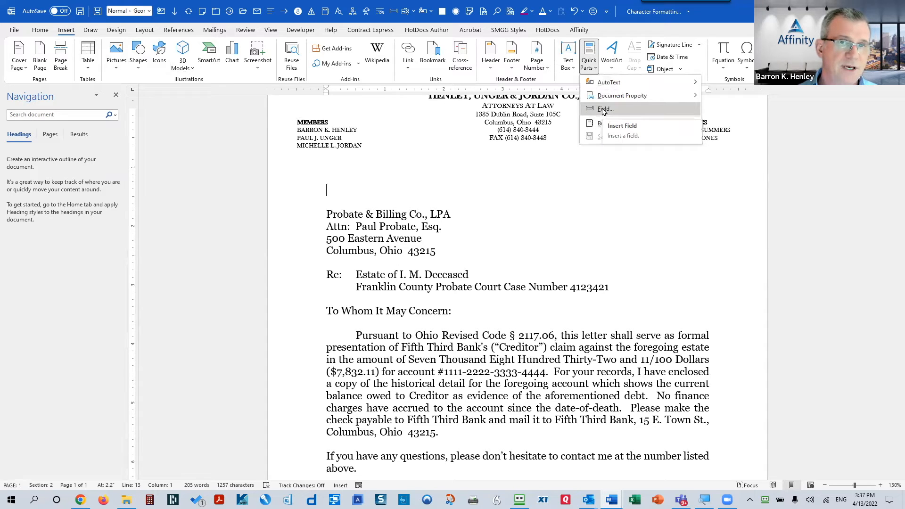
Step: Insert a CreateDate field formatted MMMM d, yyyy (September 7, 2016), then start a new blank document
{"action": "left_click", "coordinate": [604, 110]}
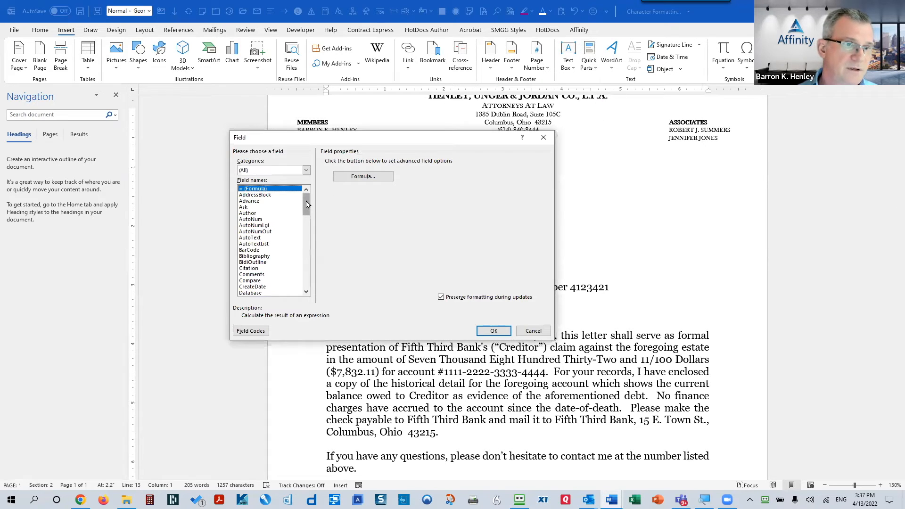
{"action": "scroll", "coordinate": [261, 212], "scroll_direction": "down", "scroll_amount": 1}
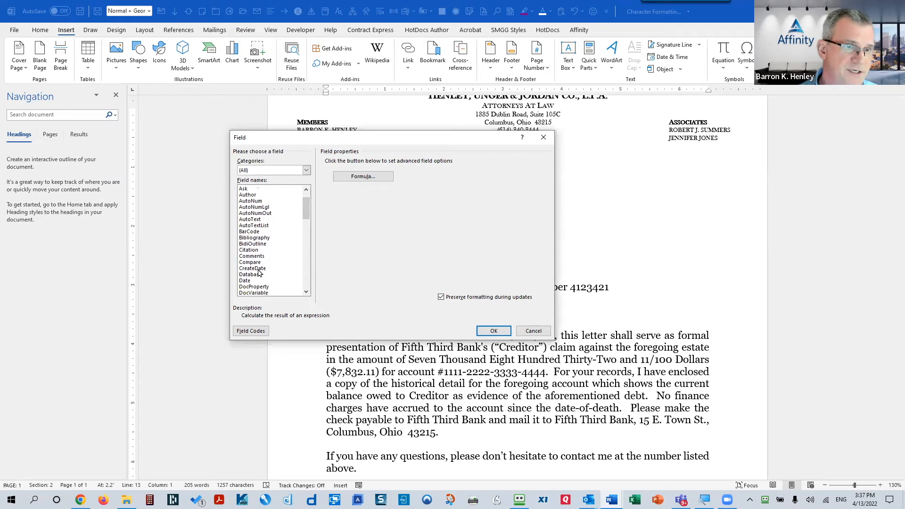
{"action": "left_click", "coordinate": [257, 268]}
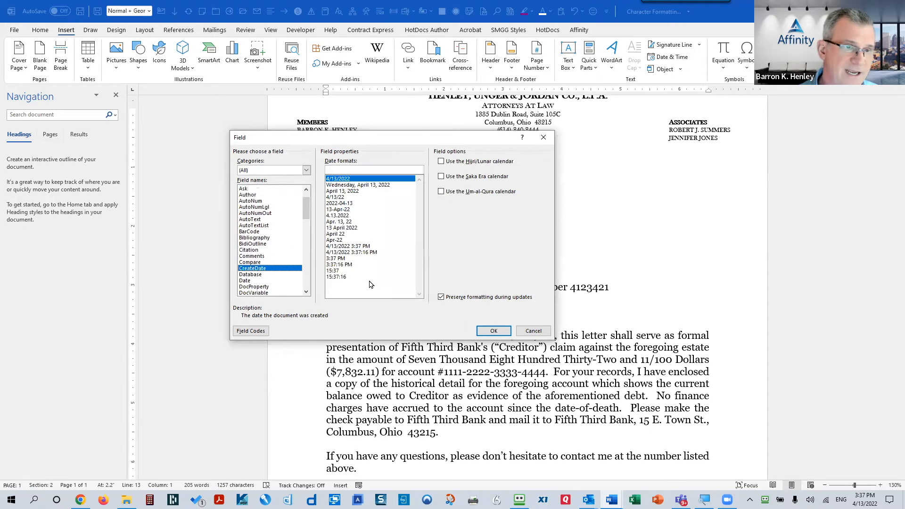
{"action": "left_click", "coordinate": [349, 191]}
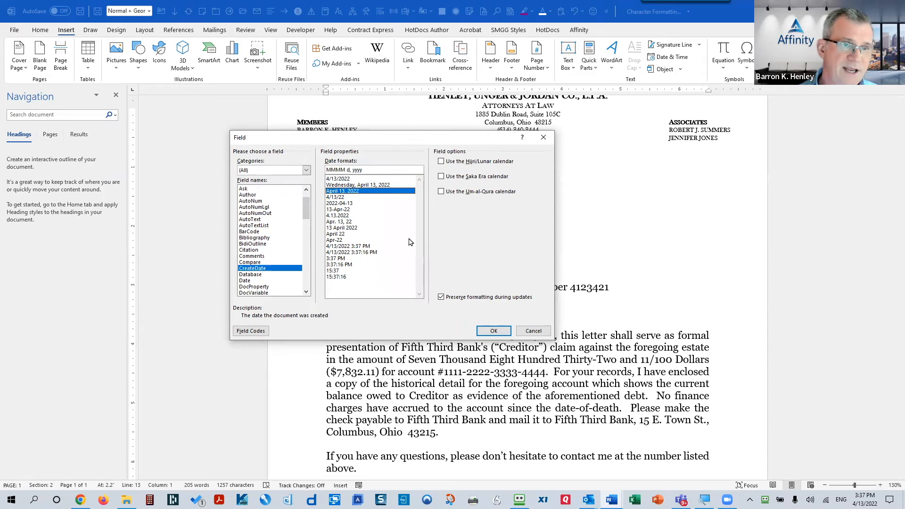
{"action": "left_click", "coordinate": [491, 331]}
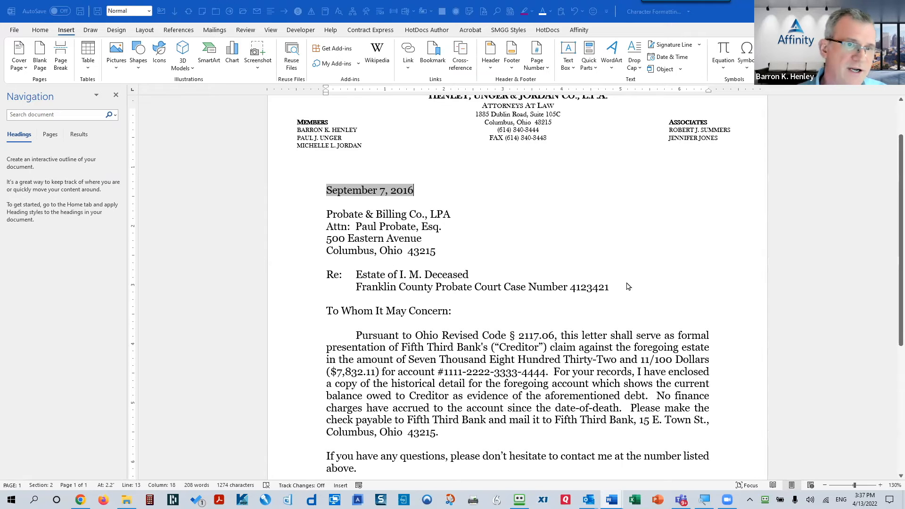
{"action": "key", "text": "ctrl+n"}
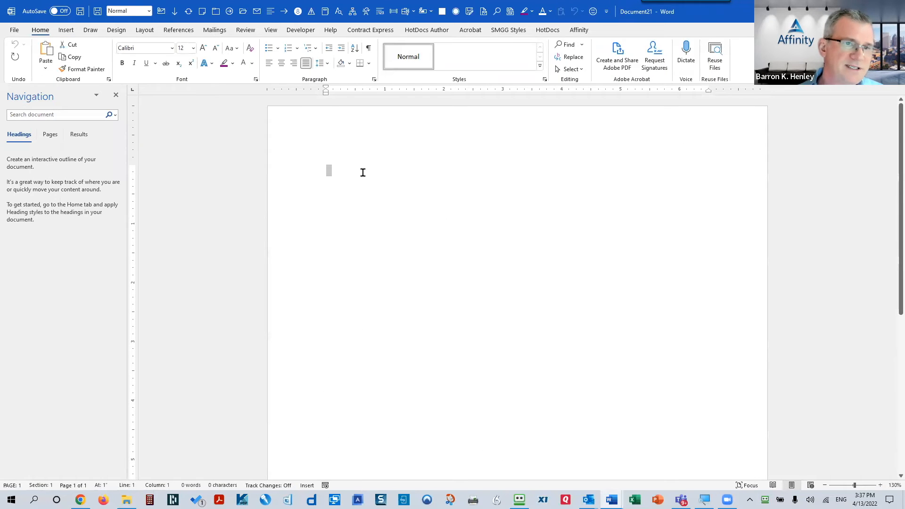
Step: Insert a CreateDate field with the spelled-out month format into the new document
{"action": "left_click", "coordinate": [71, 32]}
{"action": "left_click", "coordinate": [589, 75]}
{"action": "left_click", "coordinate": [596, 108]}
{"action": "left_click", "coordinate": [260, 287]}
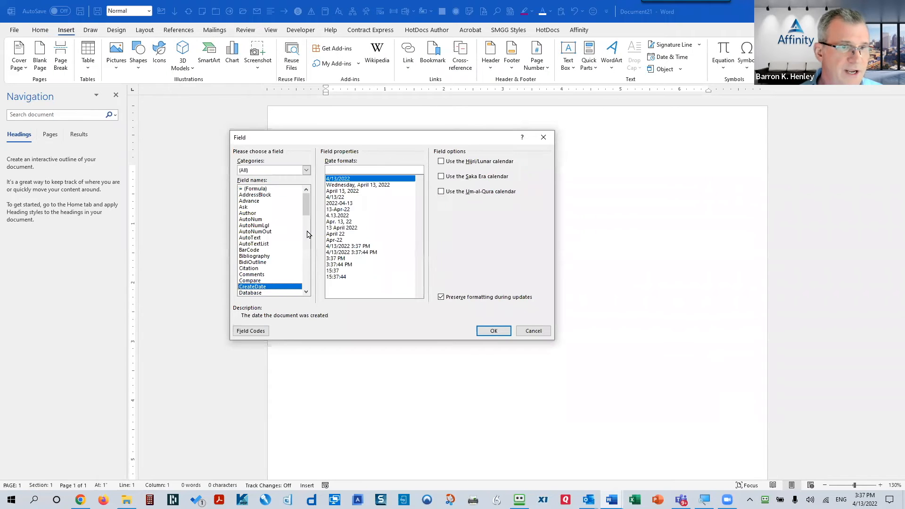
{"action": "left_click", "coordinate": [335, 191]}
{"action": "left_click", "coordinate": [493, 330]}
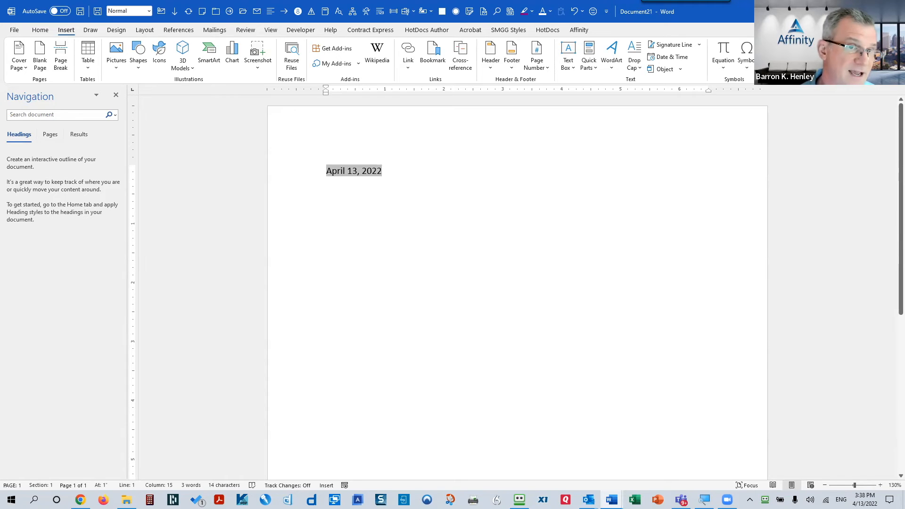
Step: Delete the date, close Document21 without saving, and switch to Operating Agreement.docx
{"action": "left_click", "coordinate": [284, 173]}
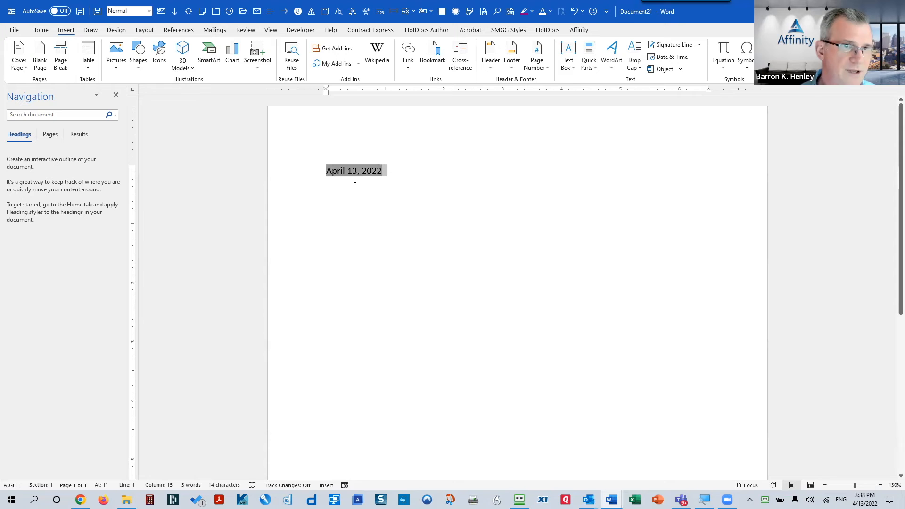
{"action": "key", "text": "Delete"}
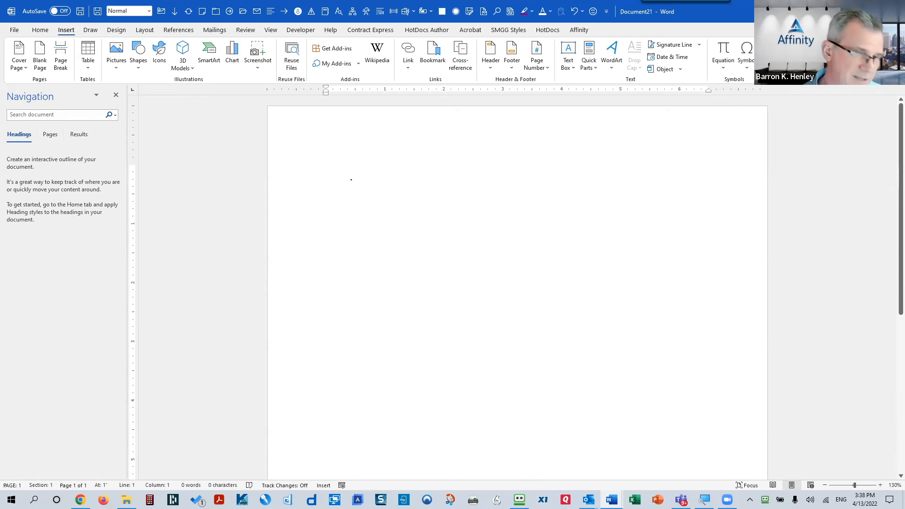
{"action": "key", "text": "alt+f"}
{"action": "key", "text": "c"}
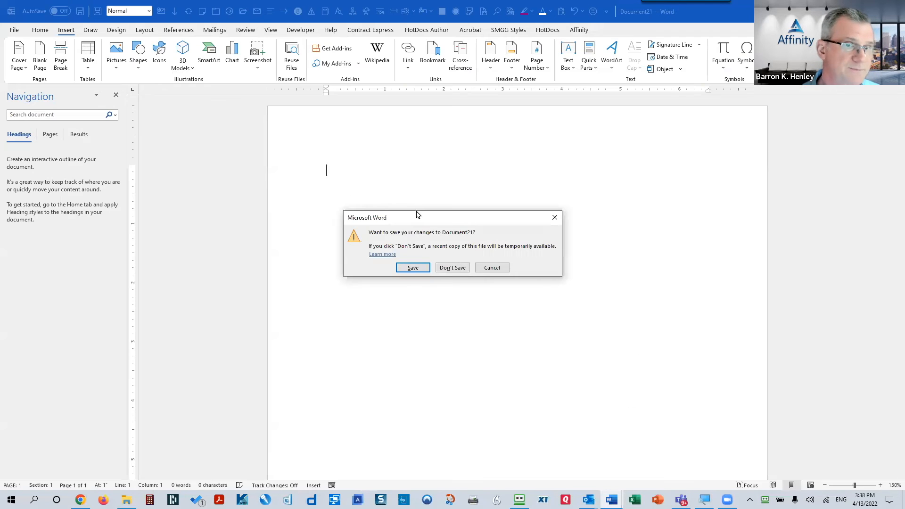
{"action": "left_click", "coordinate": [464, 267]}
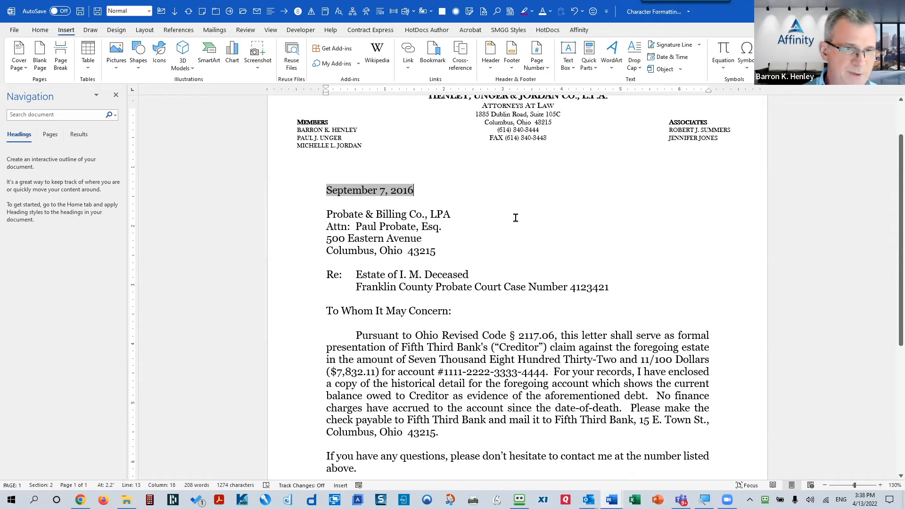
{"action": "left_click", "coordinate": [357, 336]}
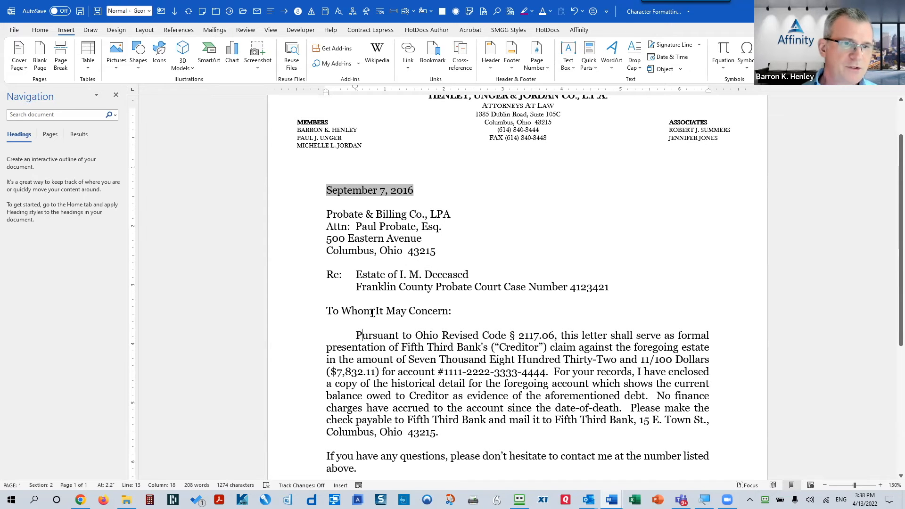
{"action": "key", "text": "alt+Tab"}
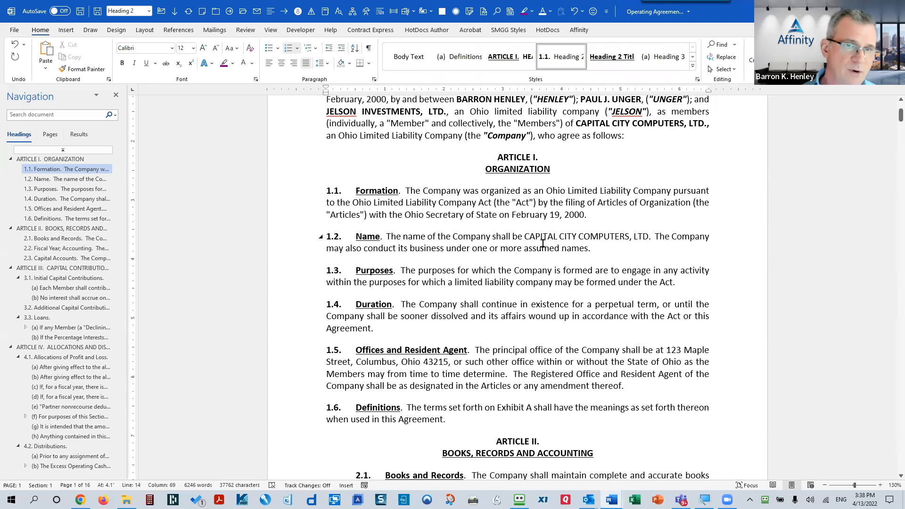
Step: Apply and remove a hanging indent on section 1.1 twice using Ctrl+T and Ctrl+Shift+T
{"action": "left_click_drag", "start_coordinate": [434, 191], "coordinate": [453, 427]}
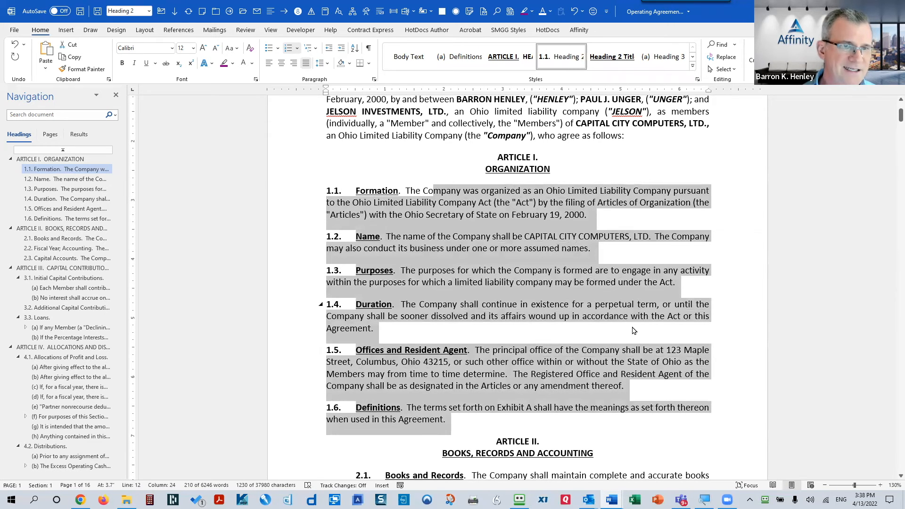
{"action": "left_click", "coordinate": [441, 204]}
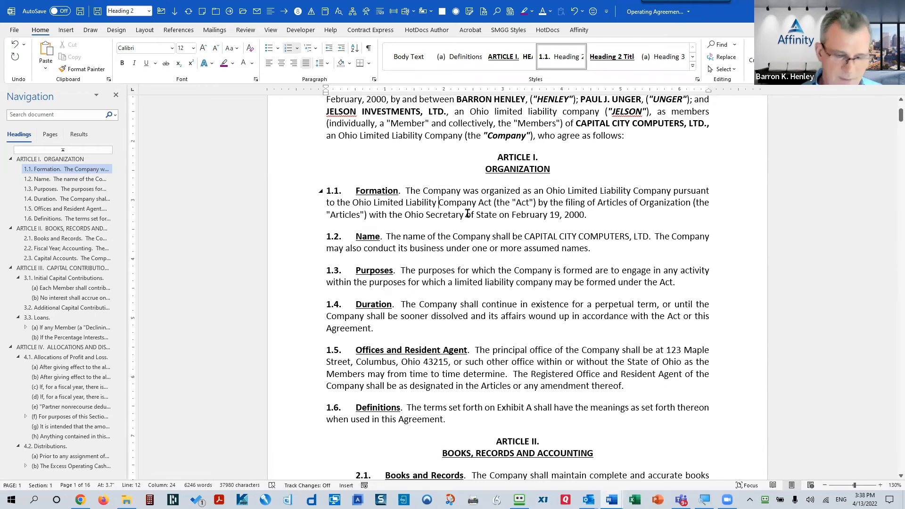
{"action": "key", "text": "ctrl+t"}
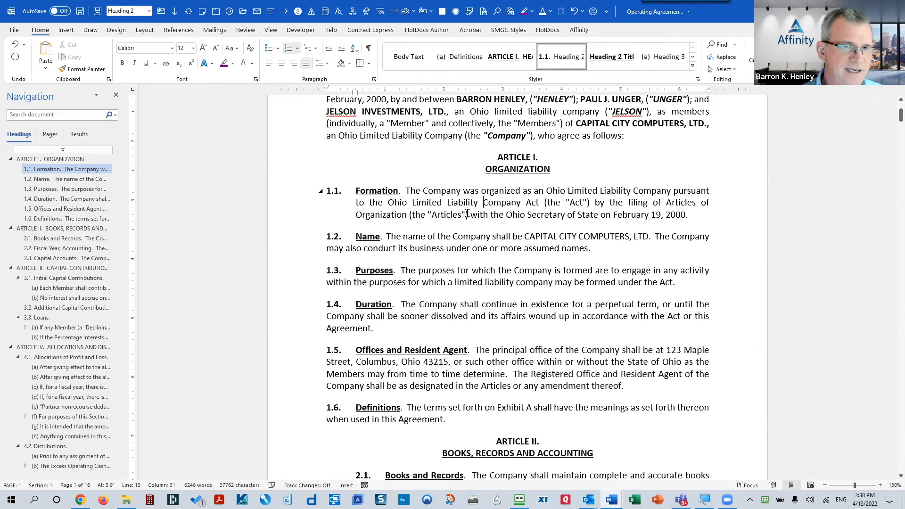
{"action": "key", "text": "ctrl+shift+t"}
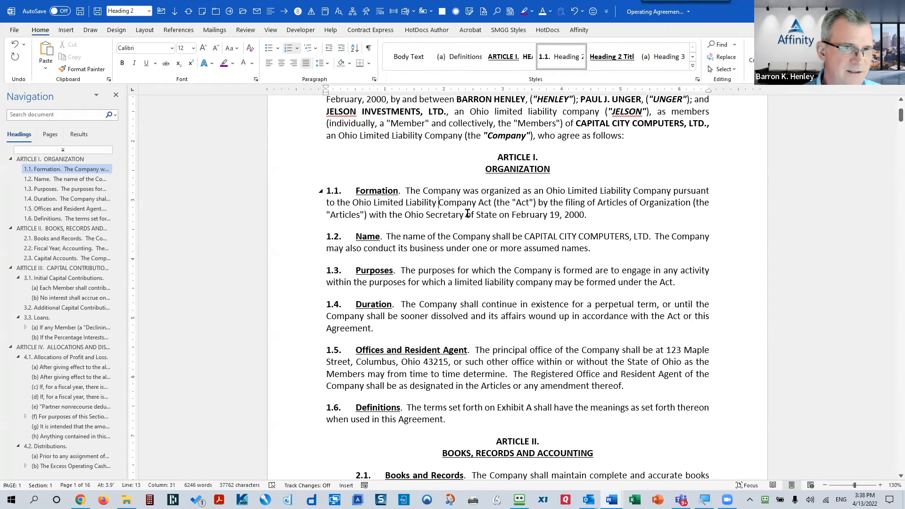
{"action": "key", "text": "ctrl+t"}
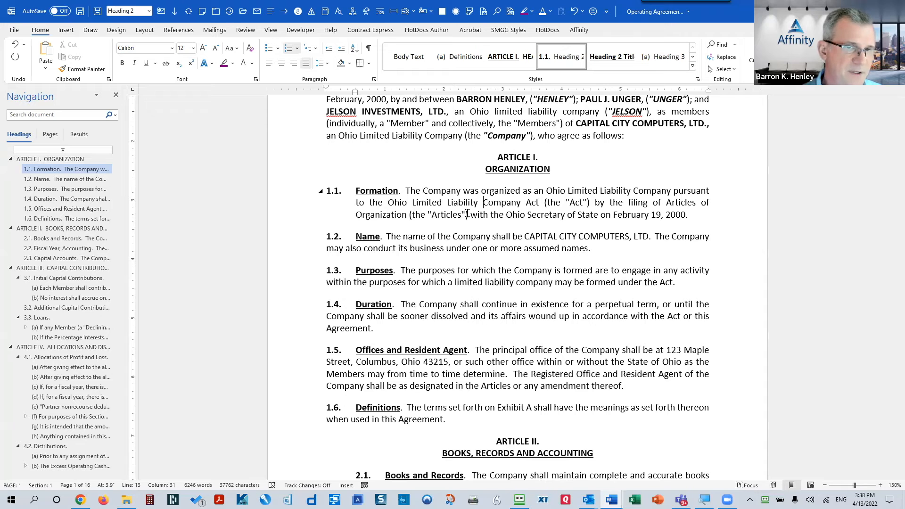
{"action": "key", "text": "ctrl+shift+t"}
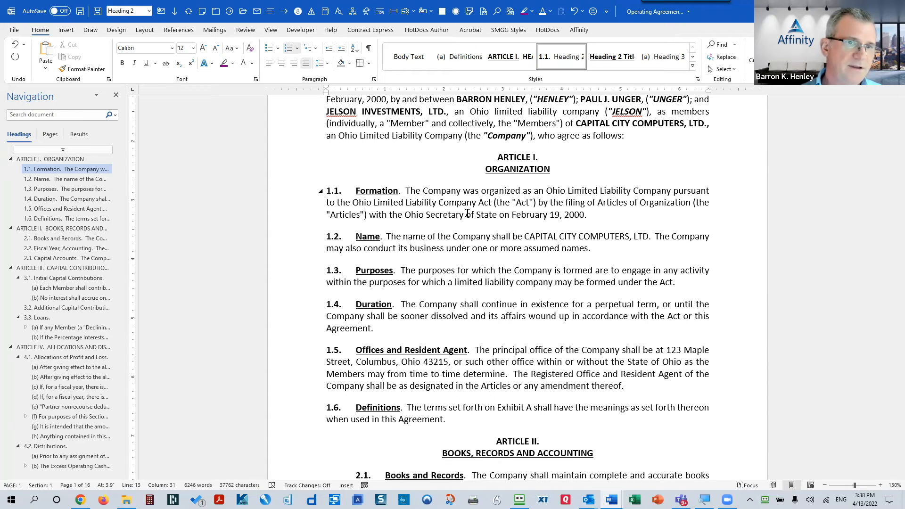
Step: Add a bold 'Ctrl+T' label at the end of section 1.1
{"action": "key", "text": "Down"}
{"action": "key", "text": "End"}
{"action": "type", "text": "C"}
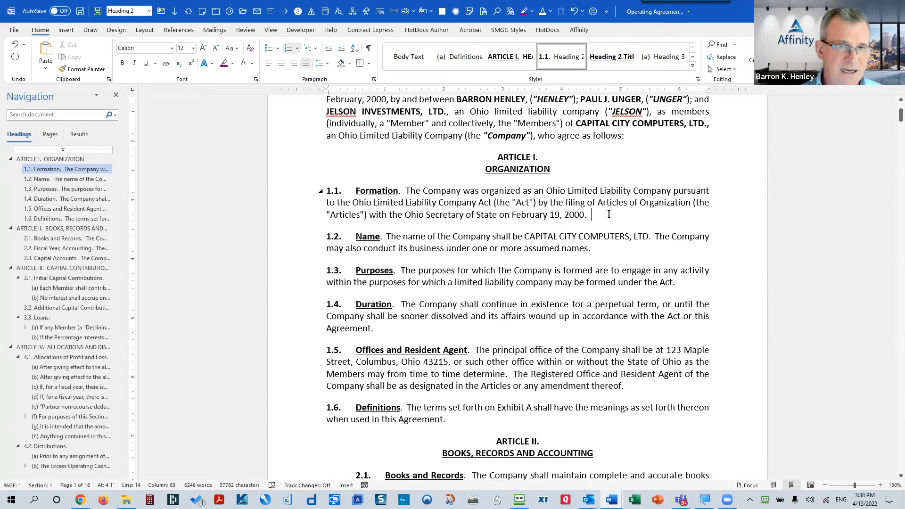
{"action": "type", "text": "trl+T"}
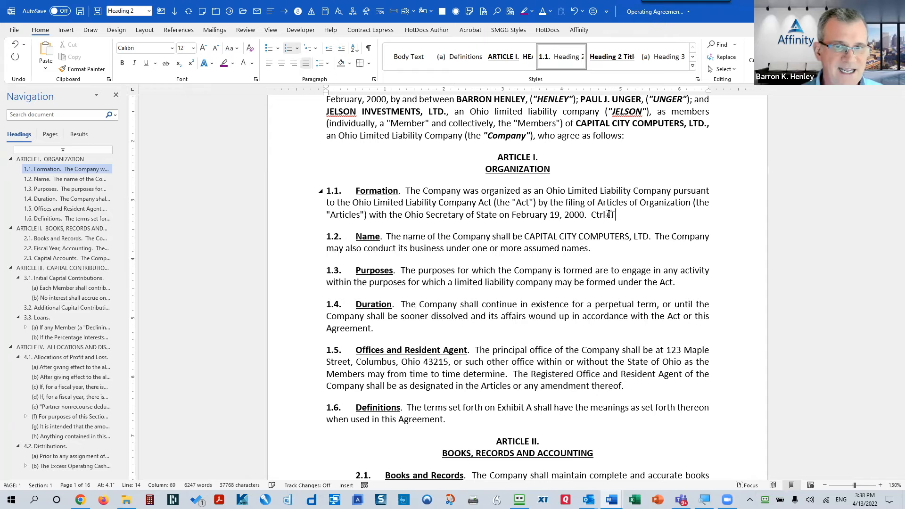
{"action": "left_click_drag", "start_coordinate": [609, 214], "coordinate": [591, 215]}
{"action": "key", "text": "ctrl+b"}
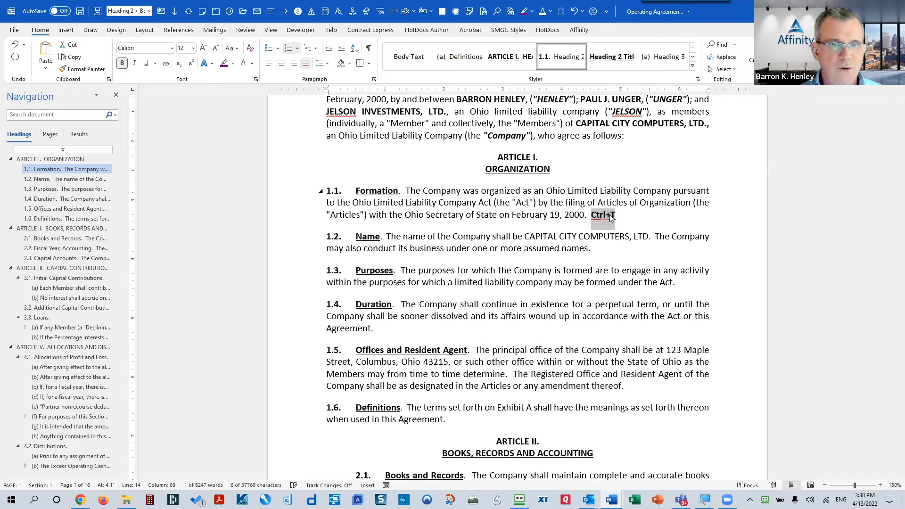
Step: Apply a hanging indent to sections 1.1–1.6, then remove it
{"action": "left_click_drag", "start_coordinate": [428, 203], "coordinate": [464, 412]}
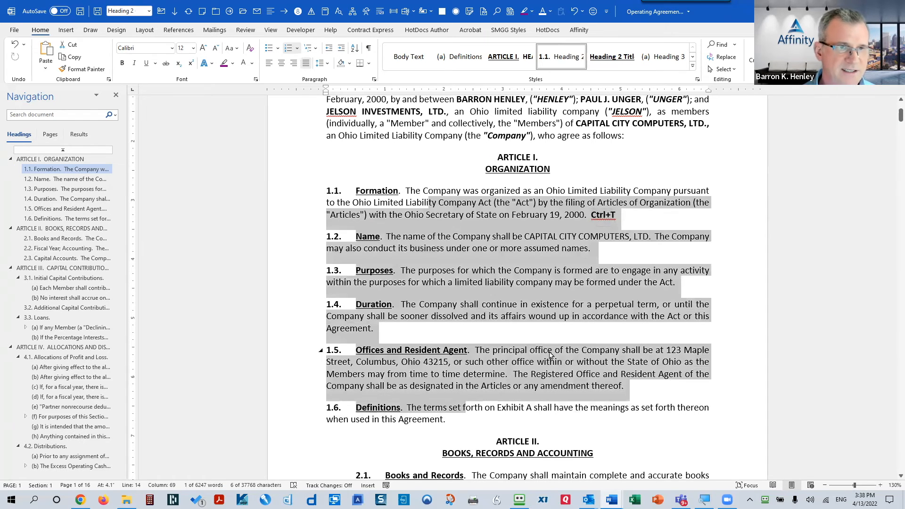
{"action": "key", "text": "ctrl+t"}
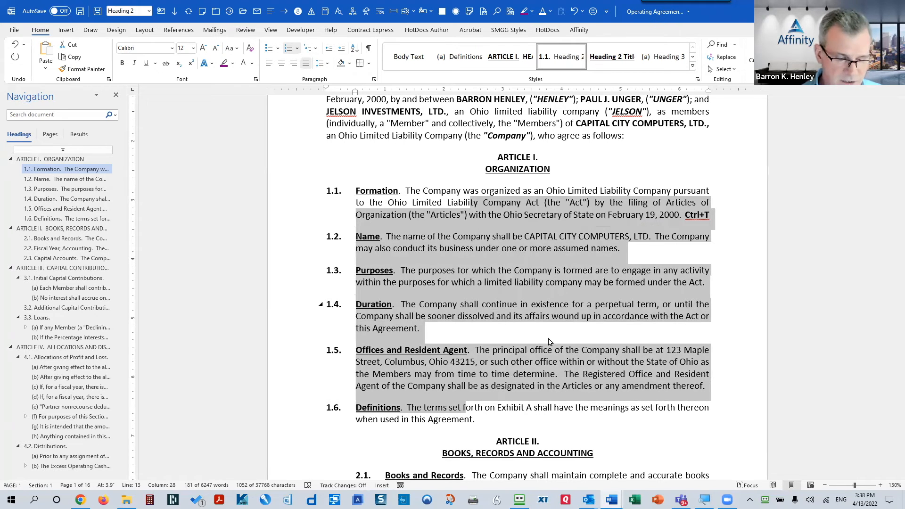
{"action": "key", "text": "ctrl+shift+t"}
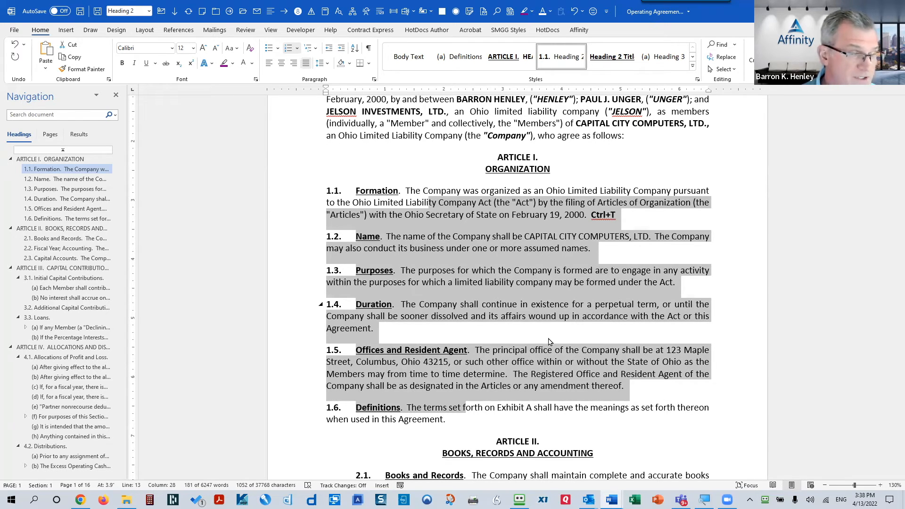
Step: Change the bold label in section 1.1 from Ctrl+T to Ctrl+M
{"action": "left_click", "coordinate": [613, 214]}
{"action": "left_click_drag", "start_coordinate": [613, 215], "coordinate": [617, 220]}
{"action": "type", "text": "M"}
Step: Indent sections 1.1–1.6 twice, reset them, then apply a hanging indent plus one indent step
{"action": "left_click_drag", "start_coordinate": [478, 202], "coordinate": [559, 408]}
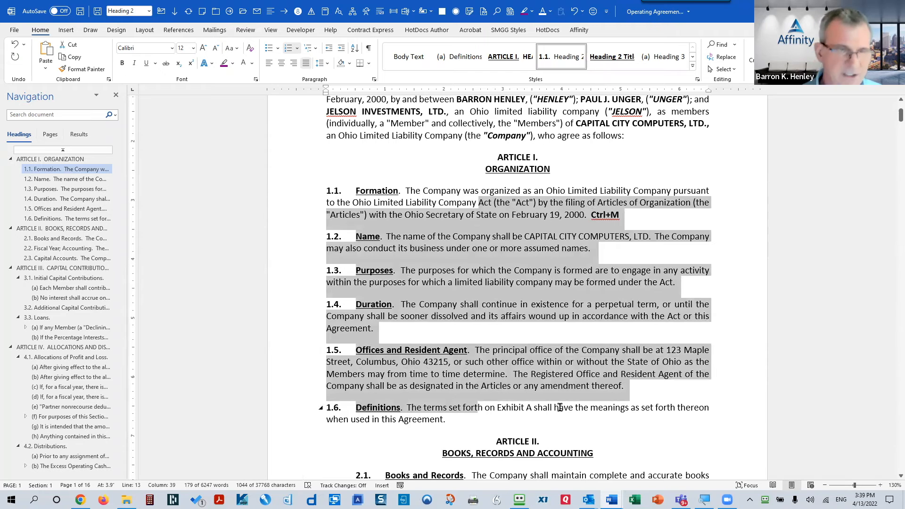
{"action": "key", "text": "ctrl+m"}
{"action": "key", "text": "ctrl+m"}
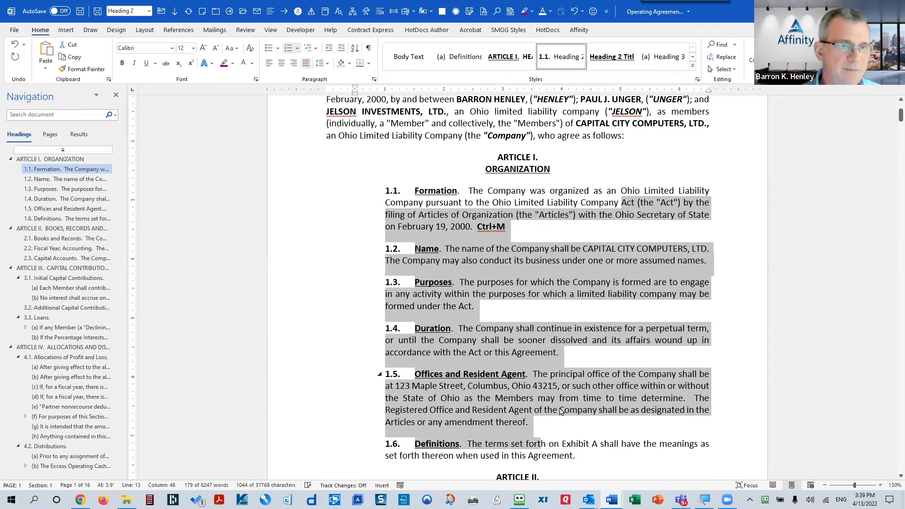
{"action": "key", "text": "ctrl+m"}
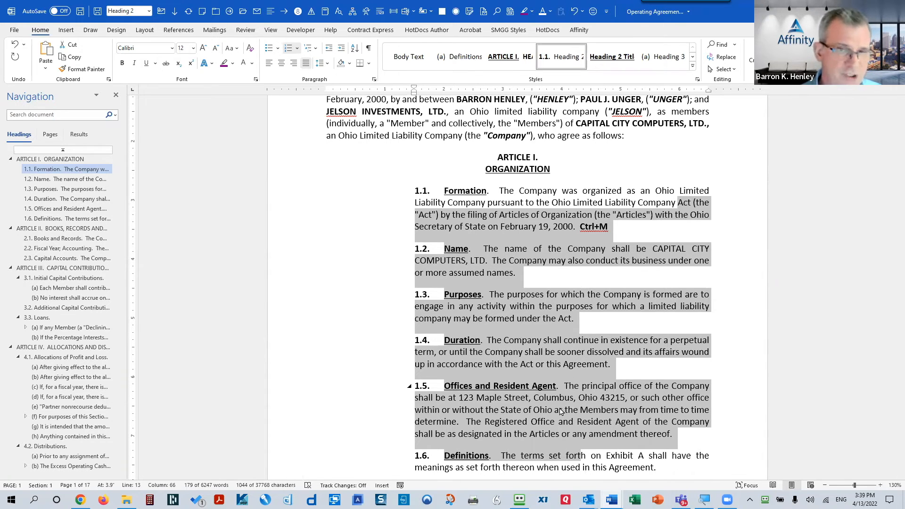
{"action": "key", "text": "ctrl+shift+m"}
{"action": "key", "text": "ctrl+shift+m"}
{"action": "key", "text": "ctrl+shift+m"}
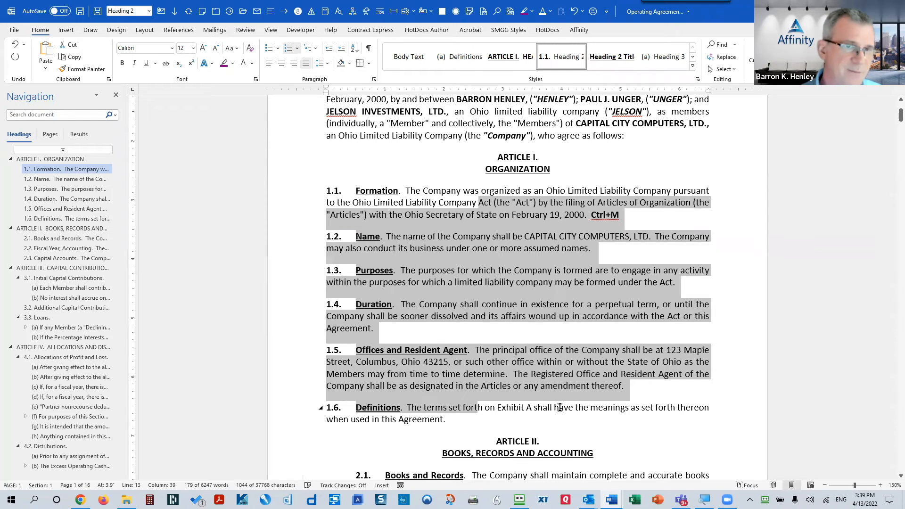
{"action": "key", "text": "ctrl+t"}
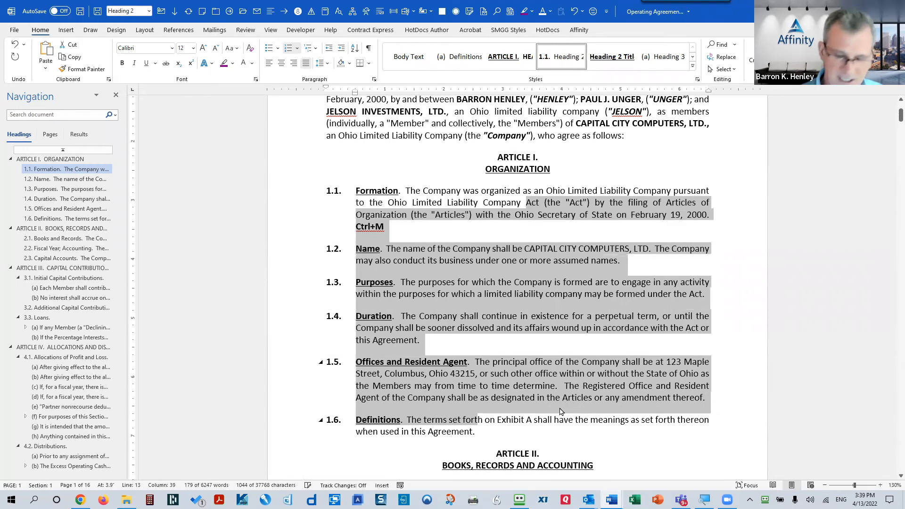
{"action": "key", "text": "ctrl+m"}
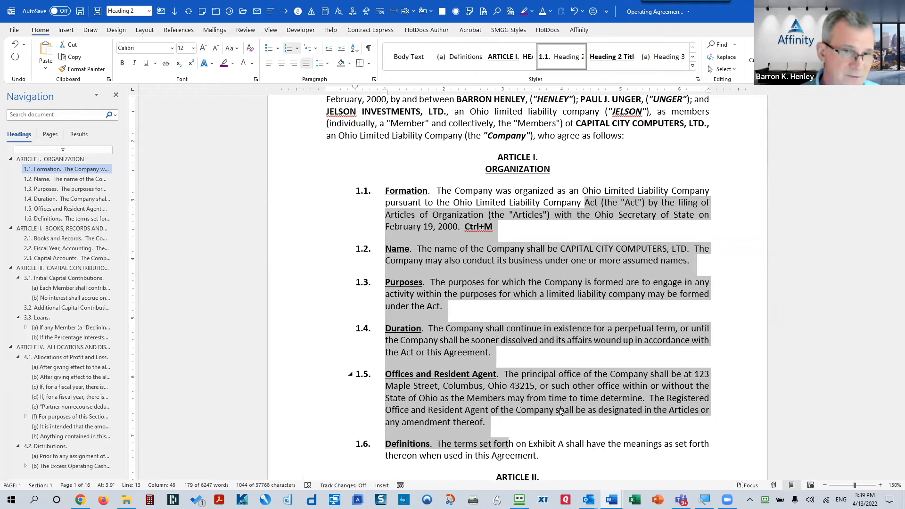
Step: Check the selected sections' indent values in the Paragraph dialog and close it unchanged
{"action": "right_click", "coordinate": [459, 251]}
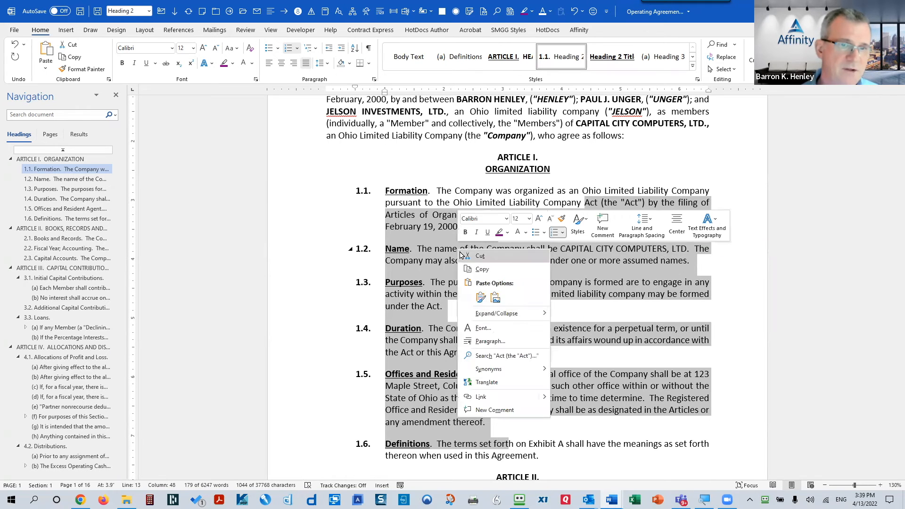
{"action": "left_click", "coordinate": [490, 341]}
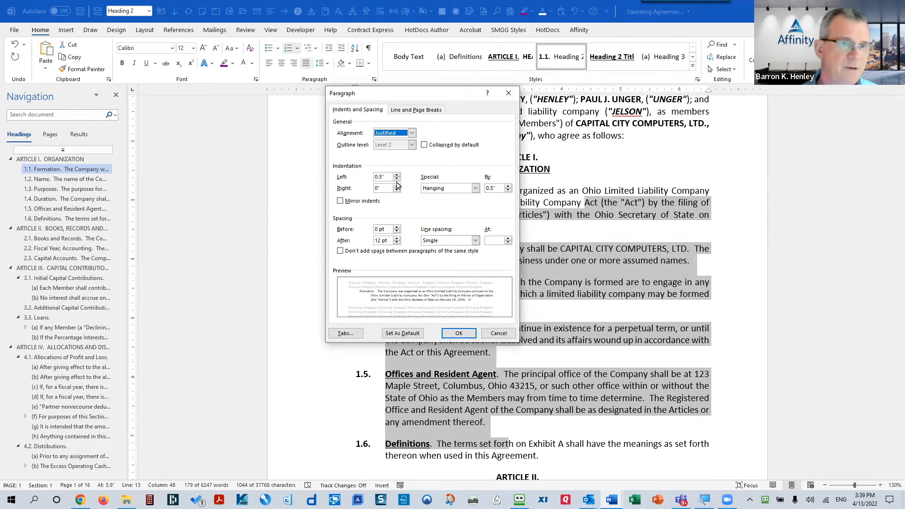
{"action": "left_click", "coordinate": [383, 174]}
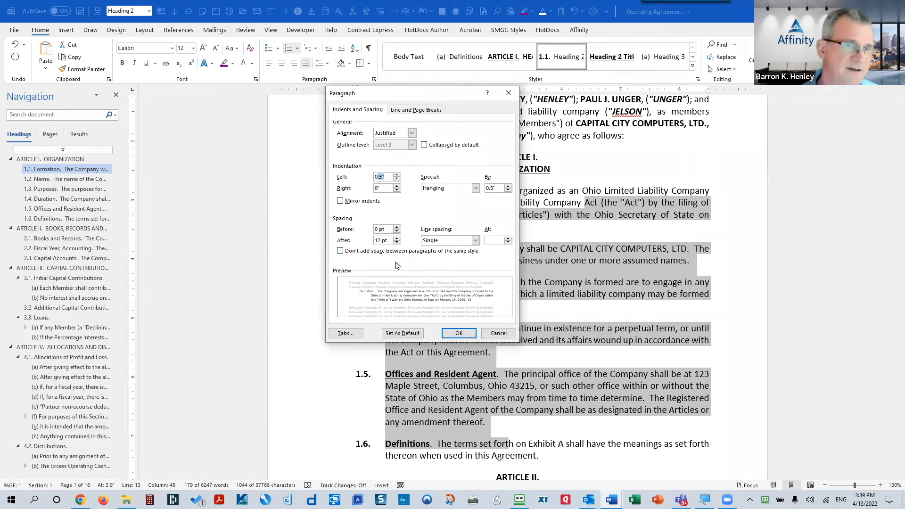
{"action": "double_click", "coordinate": [492, 188]}
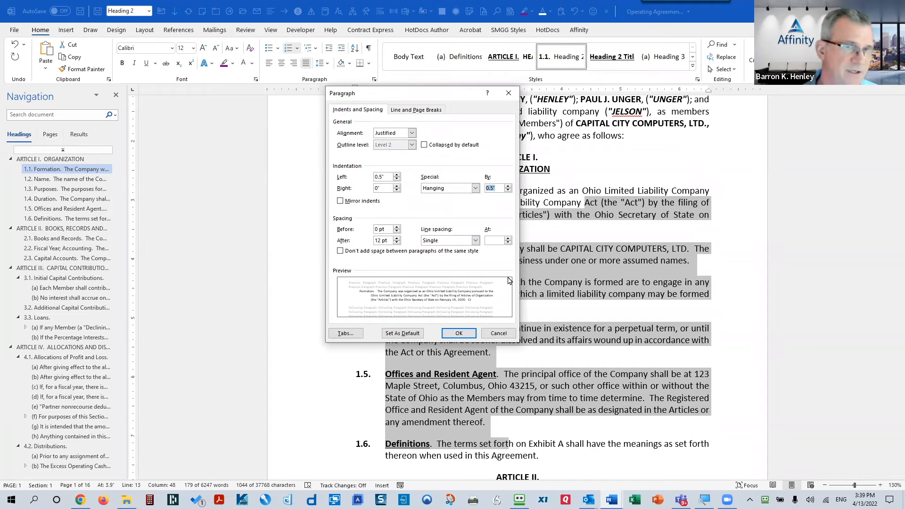
{"action": "left_click", "coordinate": [498, 333]}
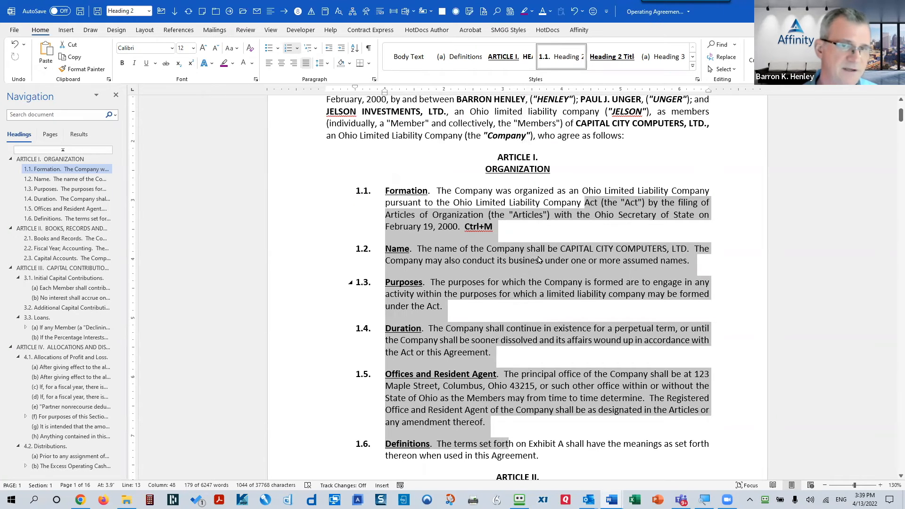
Step: Undo the hanging indent so sections 1.1–1.6 wrap flush left again
{"action": "left_click", "coordinate": [475, 202]}
{"action": "left_click", "coordinate": [508, 443], "text": "shift"}
{"action": "left_click", "coordinate": [549, 450], "text": "shift"}
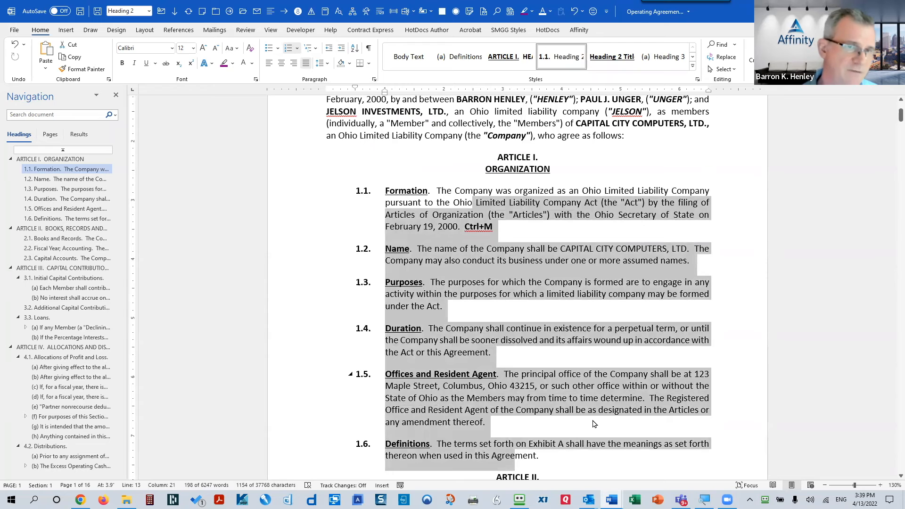
{"action": "left_click", "coordinate": [428, 227]}
{"action": "left_click", "coordinate": [616, 229]}
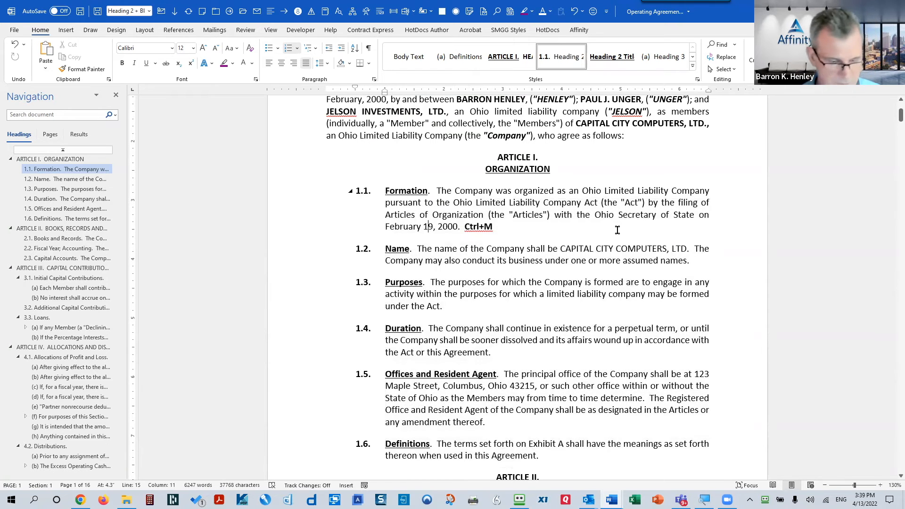
{"action": "key", "text": "ctrl+z"}
{"action": "key", "text": "ctrl+z"}
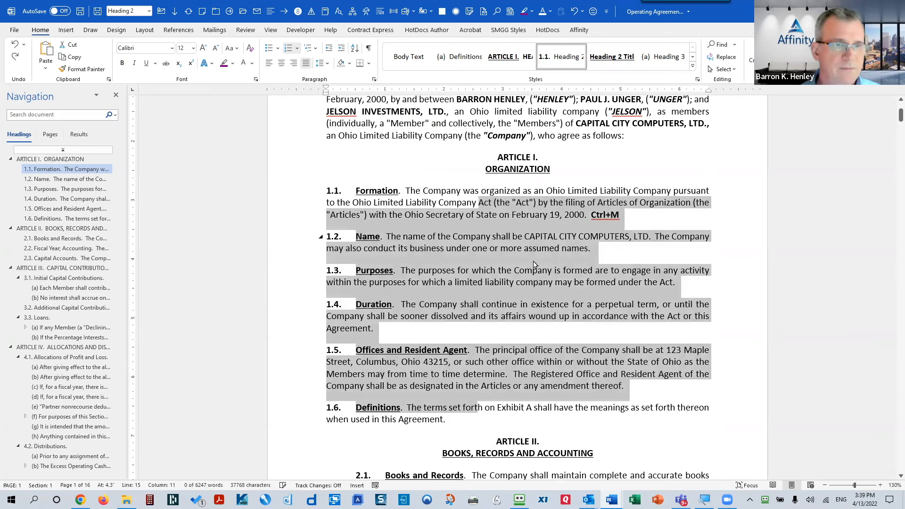
{"action": "scroll", "coordinate": [599, 364], "scroll_direction": "down", "scroll_amount": 2}
{"action": "scroll", "coordinate": [594, 334], "scroll_direction": "up", "scroll_amount": 2}
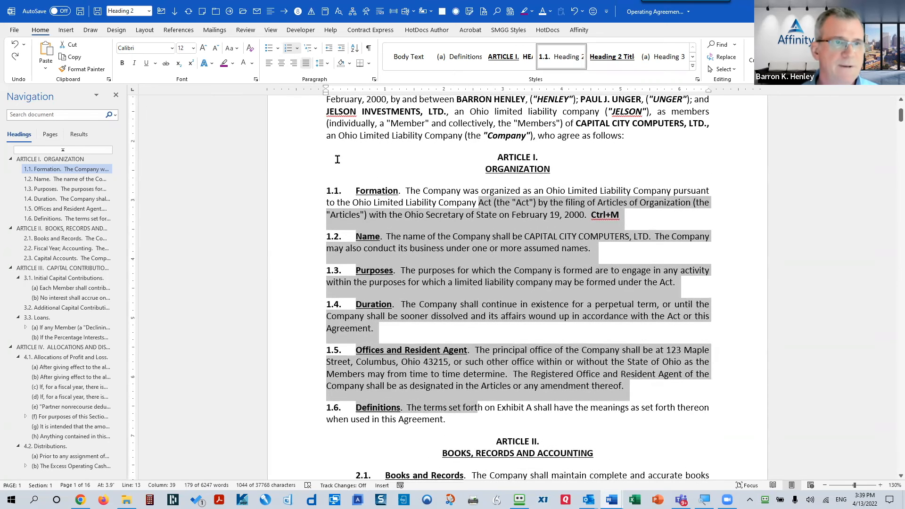
{"action": "scroll", "coordinate": [391, 181], "scroll_direction": "up", "scroll_amount": 4}
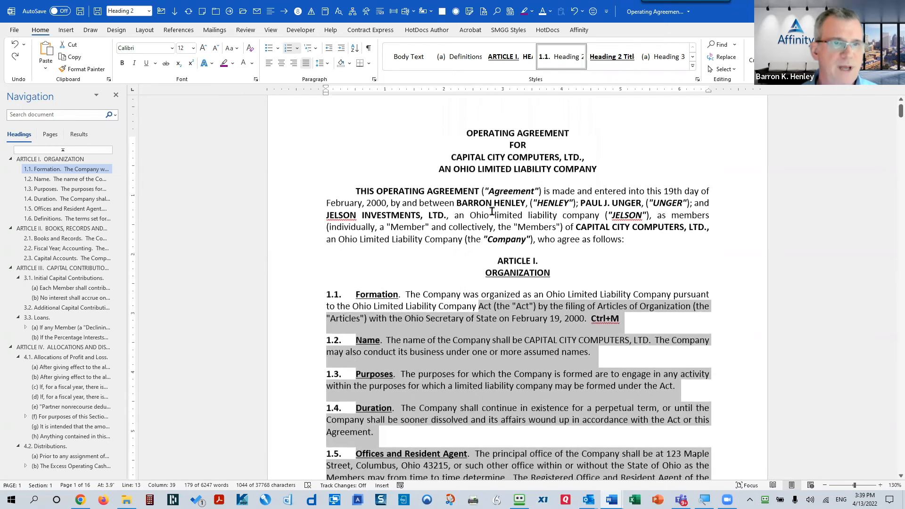
{"action": "left_click_drag", "start_coordinate": [354, 200], "coordinate": [479, 201]}
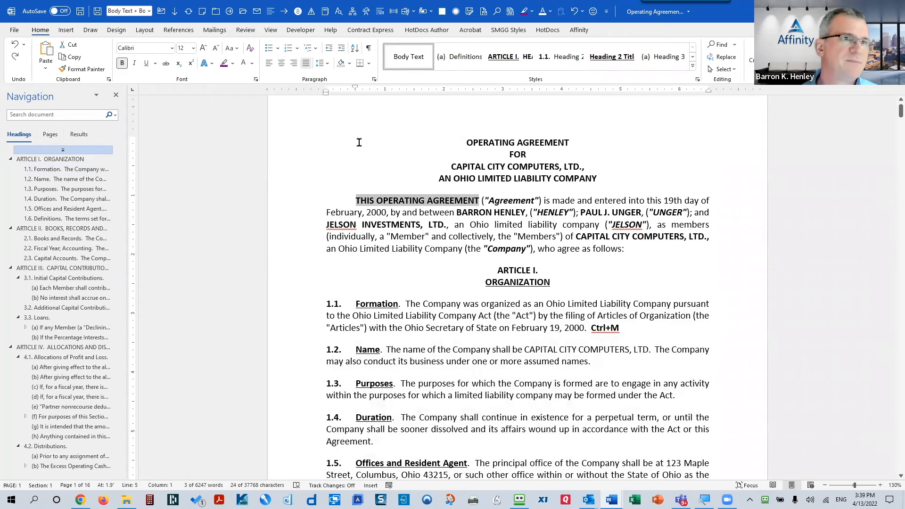
{"action": "left_click", "coordinate": [204, 48]}
{"action": "left_click", "coordinate": [204, 48]}
{"action": "left_click", "coordinate": [203, 48]}
{"action": "left_click", "coordinate": [204, 49]}
{"action": "left_click", "coordinate": [204, 49]}
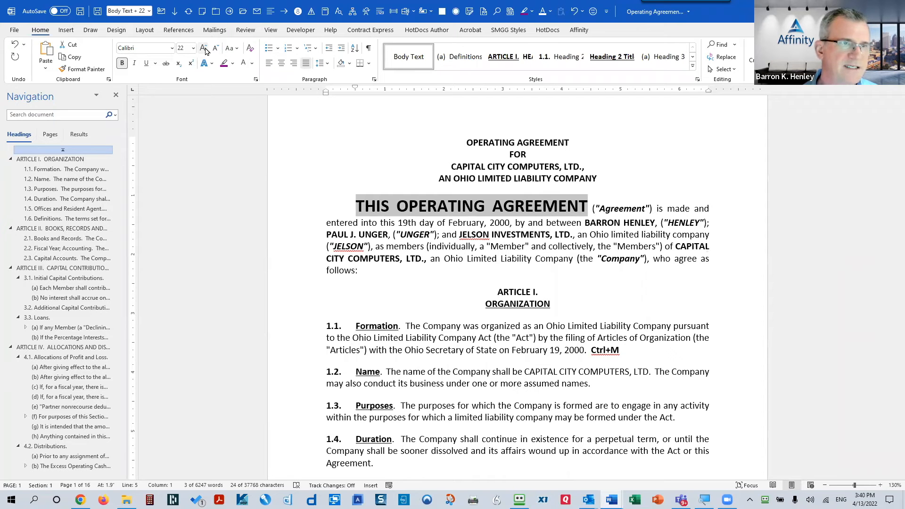
{"action": "left_click", "coordinate": [216, 48]}
{"action": "left_click", "coordinate": [215, 49]}
{"action": "left_click", "coordinate": [215, 48]}
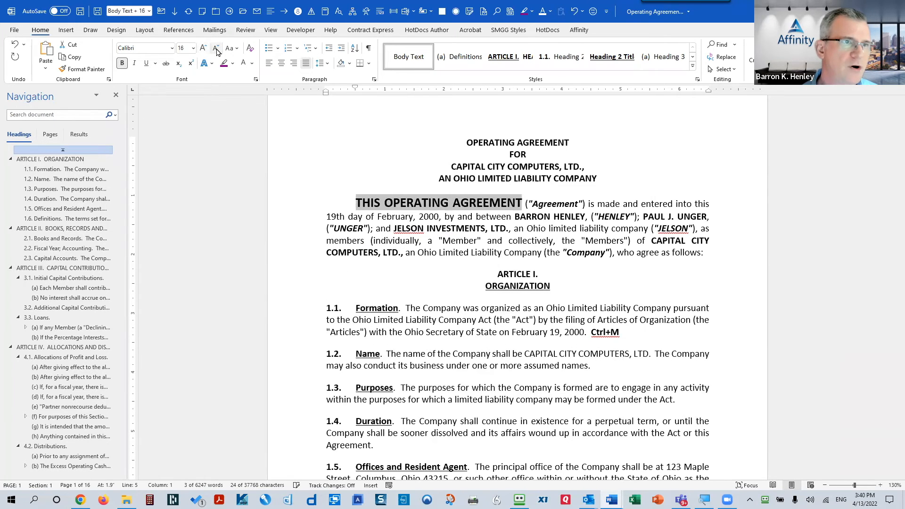
{"action": "left_click", "coordinate": [216, 49]}
{"action": "left_click", "coordinate": [216, 49]}
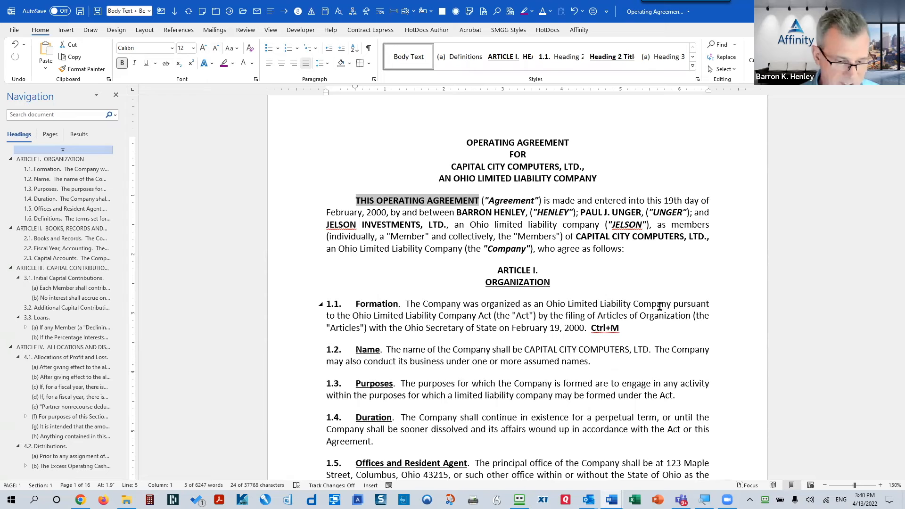
{"action": "key", "text": "ctrl+bracketright"}
{"action": "key", "text": "ctrl+bracketright"}
{"action": "key", "text": "ctrl+bracketright"}
{"action": "key", "text": "ctrl+bracketright"}
{"action": "key", "text": "ctrl+bracketright"}
{"action": "key", "text": "ctrl+bracketright"}
{"action": "key", "text": "ctrl+bracketright"}
{"action": "key", "text": "ctrl+bracketright"}
{"action": "key", "text": "ctrl+bracketright"}
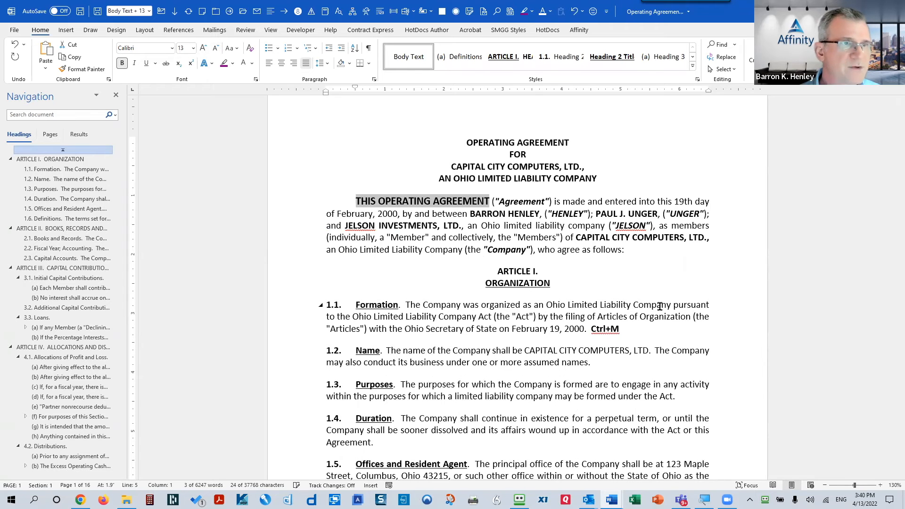
{"action": "key", "text": "ctrl+bracketright"}
{"action": "key", "text": "ctrl+bracketright"}
{"action": "key", "text": "ctrl+bracketright"}
{"action": "key", "text": "ctrl+bracketright"}
{"action": "key", "text": "ctrl+bracketright"}
{"action": "key", "text": "ctrl+bracketright"}
{"action": "key", "text": "ctrl+bracketright"}
{"action": "key", "text": "ctrl+bracketright"}
{"action": "key", "text": "ctrl+bracketright"}
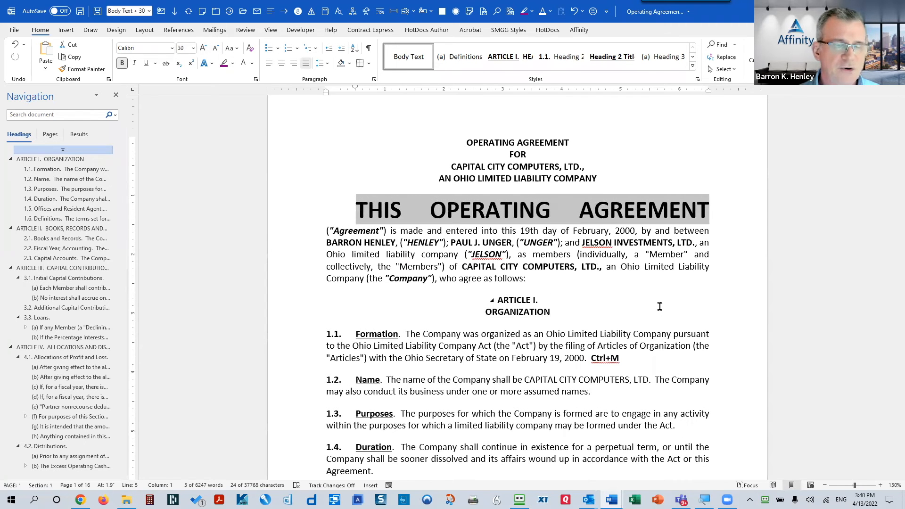
{"action": "key", "text": "ctrl+bracketleft"}
{"action": "key", "text": "ctrl+bracketleft"}
{"action": "key", "text": "ctrl+bracketleft"}
{"action": "key", "text": "ctrl+bracketleft"}
{"action": "key", "text": "ctrl+bracketleft"}
{"action": "key", "text": "ctrl+bracketleft"}
{"action": "key", "text": "ctrl+bracketleft"}
{"action": "key", "text": "ctrl+bracketleft"}
{"action": "key", "text": "ctrl+bracketleft"}
{"action": "key", "text": "ctrl+bracketleft"}
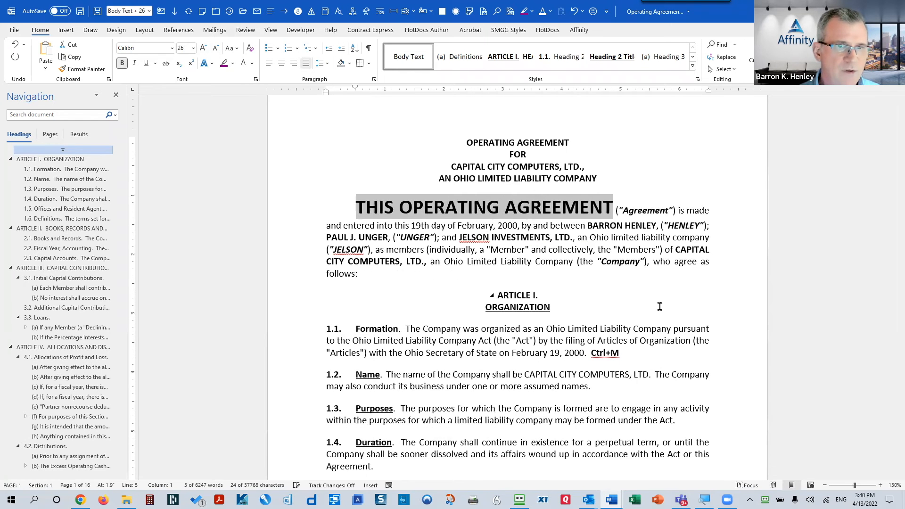
{"action": "key", "text": "ctrl+bracketleft"}
{"action": "key", "text": "ctrl+bracketleft"}
{"action": "key", "text": "ctrl+bracketleft"}
{"action": "key", "text": "ctrl+bracketleft"}
{"action": "key", "text": "ctrl+bracketleft"}
{"action": "key", "text": "ctrl+bracketleft"}
{"action": "key", "text": "ctrl+bracketleft"}
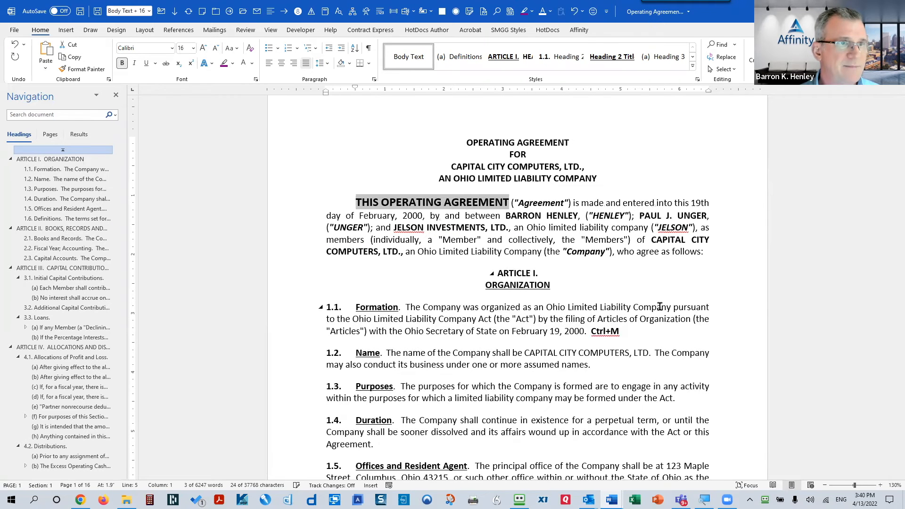
{"action": "key", "text": "ctrl+bracketleft"}
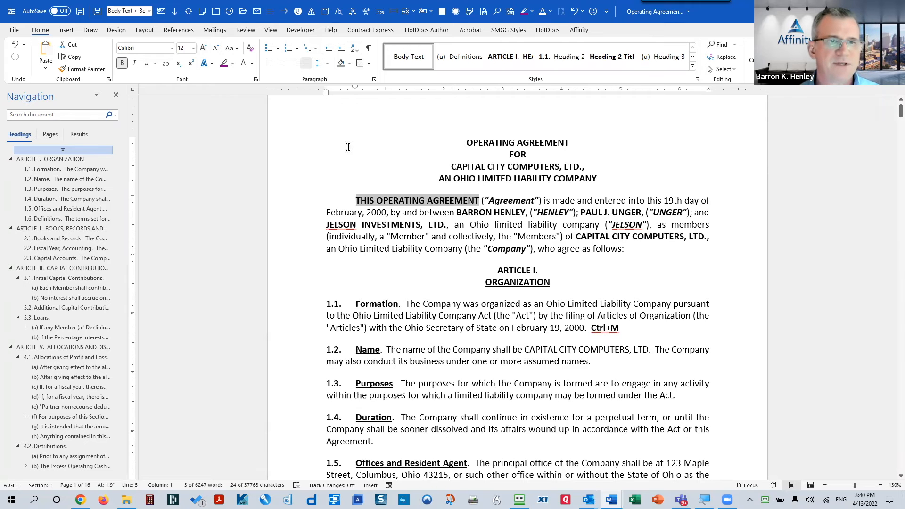
Step: Resize the four title lines, enlarging them to 18 pt and stepping them back down to 12 pt
{"action": "left_click_drag", "start_coordinate": [313, 144], "coordinate": [317, 188]}
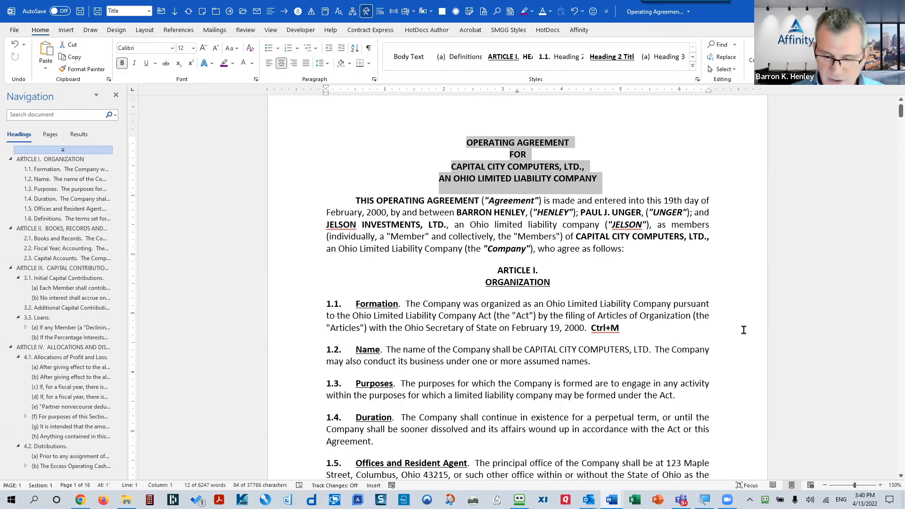
{"action": "key", "text": "ctrl+shift+period"}
{"action": "key", "text": "ctrl+shift+period"}
{"action": "key", "text": "ctrl+shift+period"}
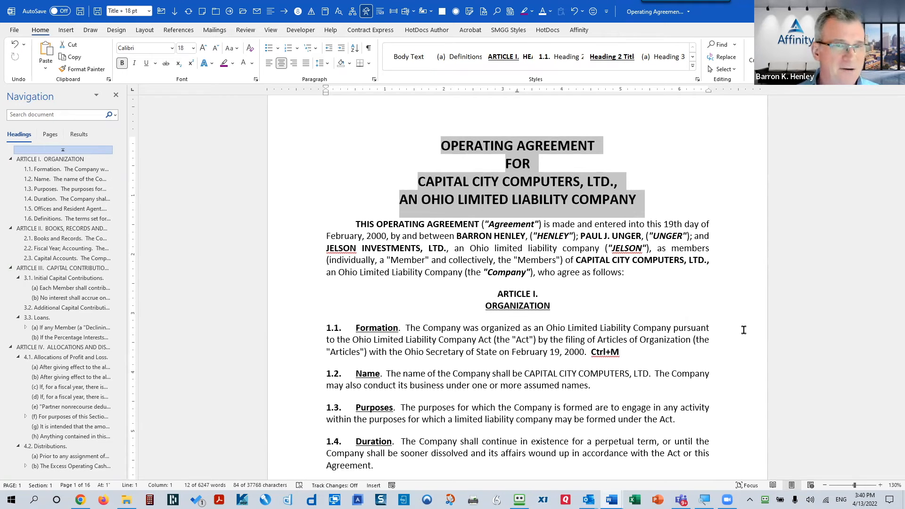
{"action": "left_click", "coordinate": [192, 48]}
{"action": "left_click", "coordinate": [192, 48]}
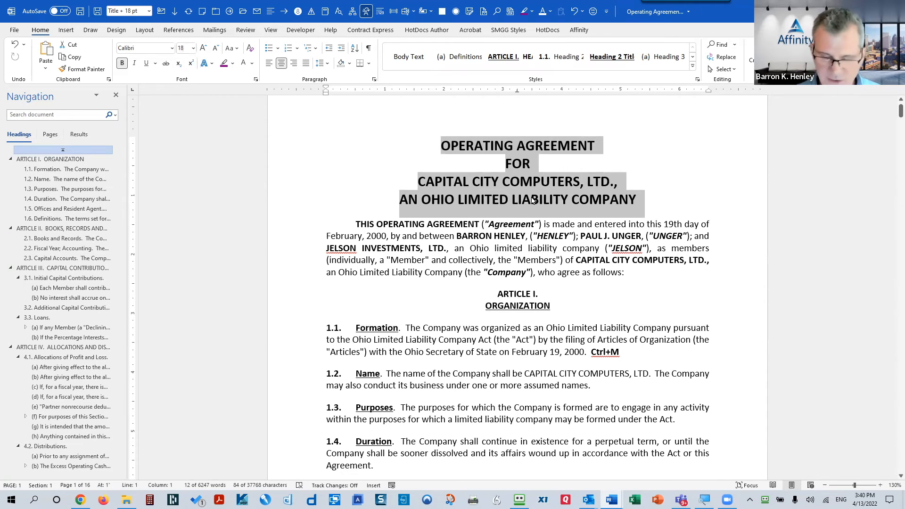
{"action": "key", "text": "ctrl+["}
{"action": "key", "text": "ctrl+["}
{"action": "key", "text": "ctrl+["}
{"action": "key", "text": "ctrl+["}
{"action": "key", "text": "ctrl+["}
{"action": "key", "text": "ctrl+["}
{"action": "key", "text": "ctrl+]"}
{"action": "key", "text": "ctrl+]"}
{"action": "key", "text": "ctrl+["}
{"action": "key", "text": "ctrl+["}
{"action": "key", "text": "ctrl+["}
{"action": "key", "text": "ctrl+["}
{"action": "key", "text": "ctrl+["}
{"action": "key", "text": "ctrl+["}
{"action": "key", "text": "ctrl+]"}
{"action": "key", "text": "ctrl+]"}
{"action": "key", "text": "ctrl+]"}
{"action": "key", "text": "ctrl+]"}
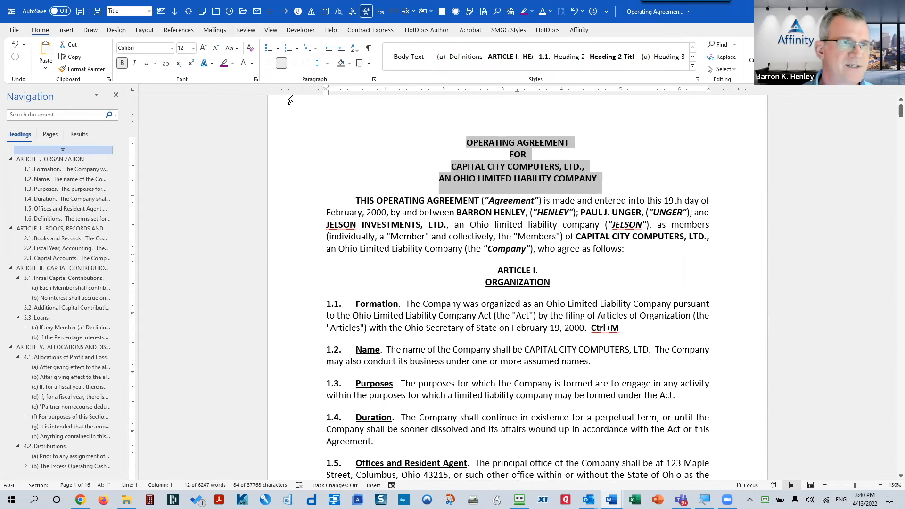
Step: Try lowercase and Capitalize Each Word on the title from the Change Case menu
{"action": "left_click", "coordinate": [237, 48]}
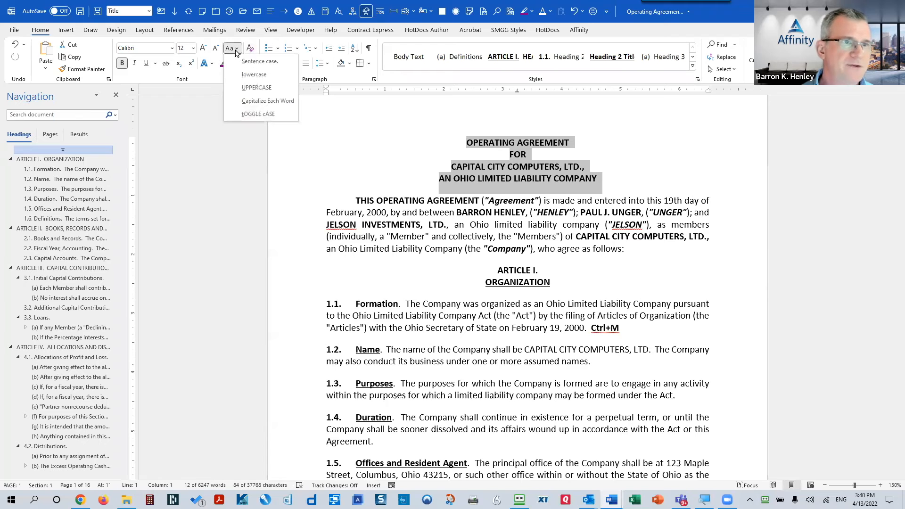
{"action": "left_click", "coordinate": [243, 74]}
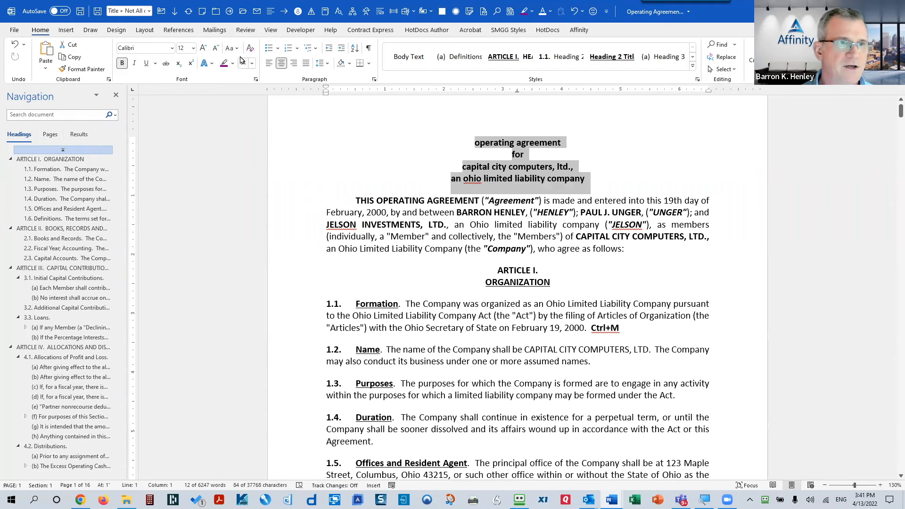
{"action": "left_click", "coordinate": [234, 49]}
{"action": "left_click", "coordinate": [246, 103]}
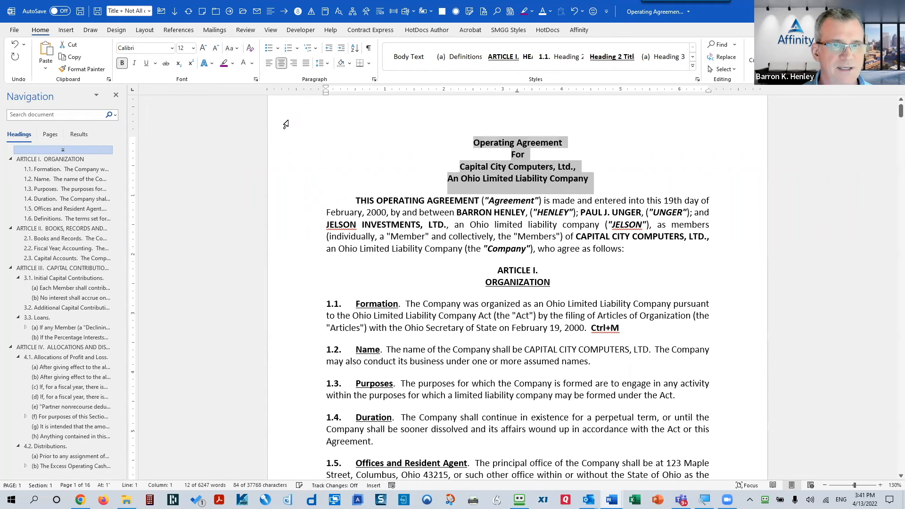
{"action": "left_click", "coordinate": [237, 50]}
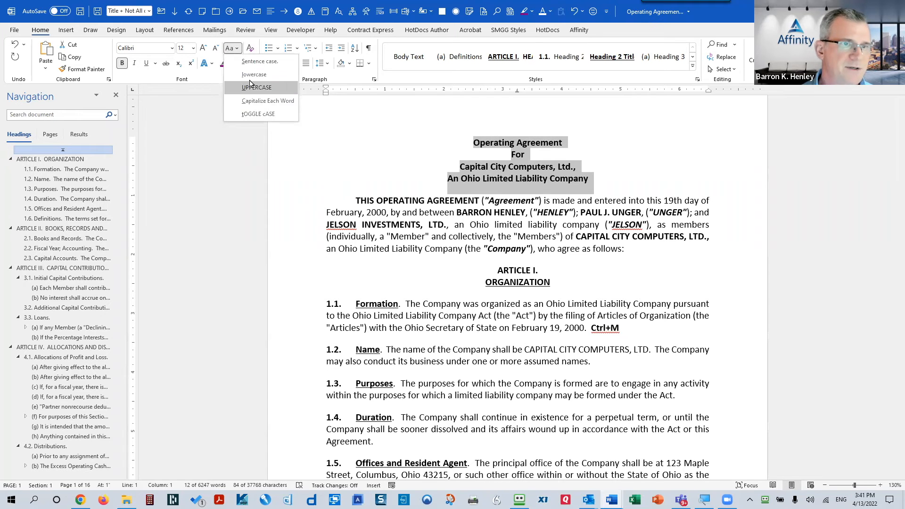
{"action": "left_click", "coordinate": [266, 101]}
Step: Cycle the title's letter case with Shift+F3, leaving it in all capitals
{"action": "key", "text": "shift+F3"}
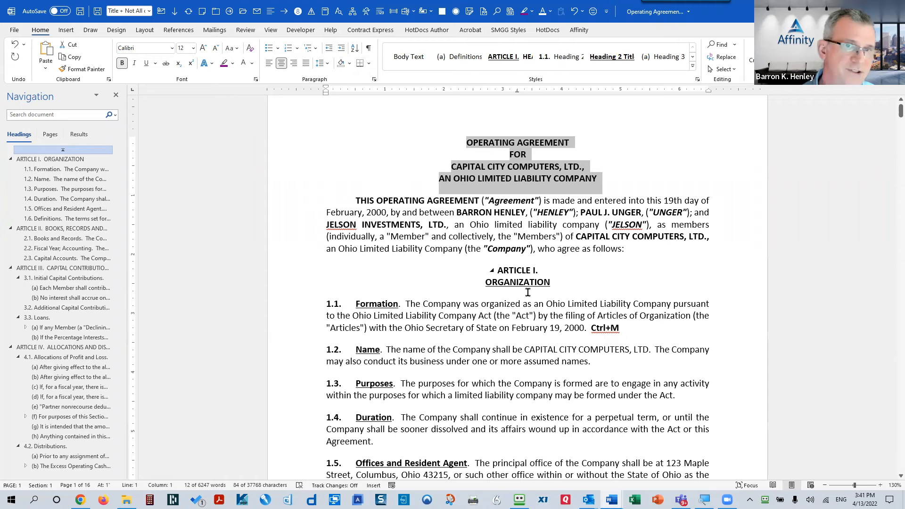
{"action": "key", "text": "shift+F3"}
{"action": "key", "text": "shift+F3"}
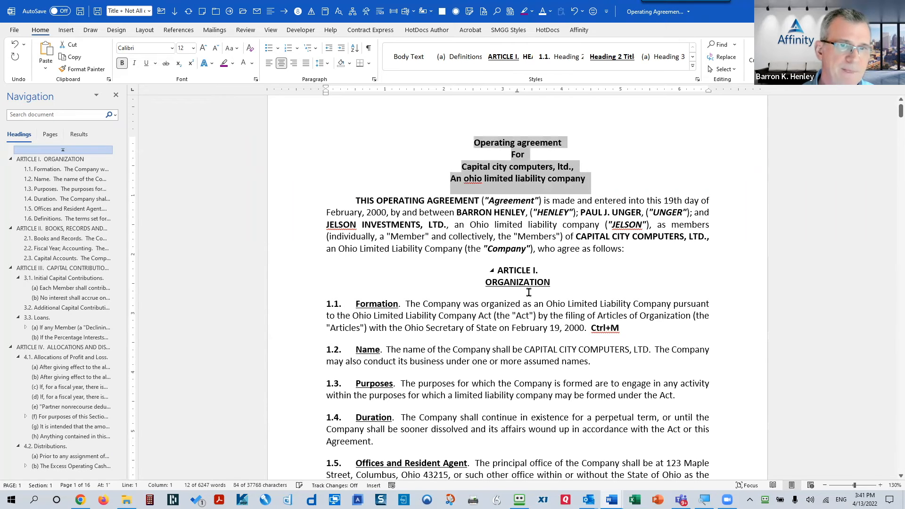
{"action": "key", "text": "shift+F3"}
{"action": "key", "text": "shift+F3"}
{"action": "key", "text": "shift+F3"}
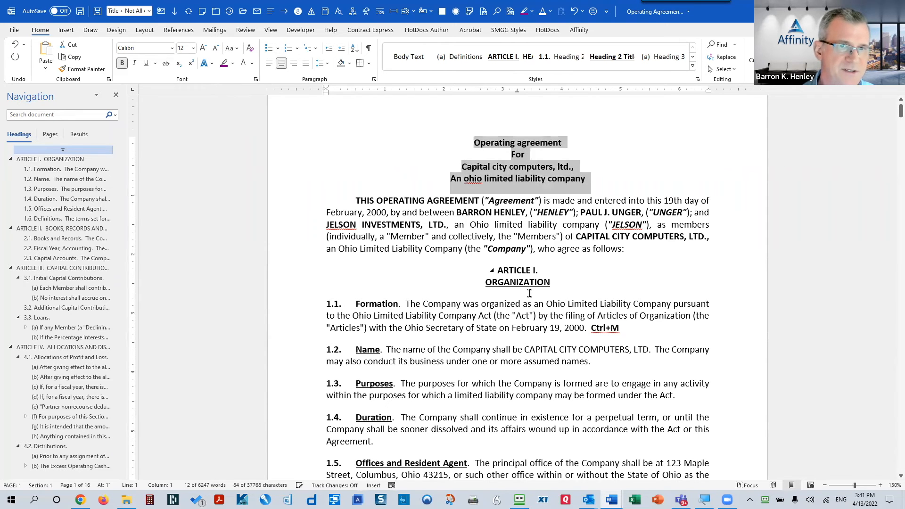
{"action": "key", "text": "shift+F3"}
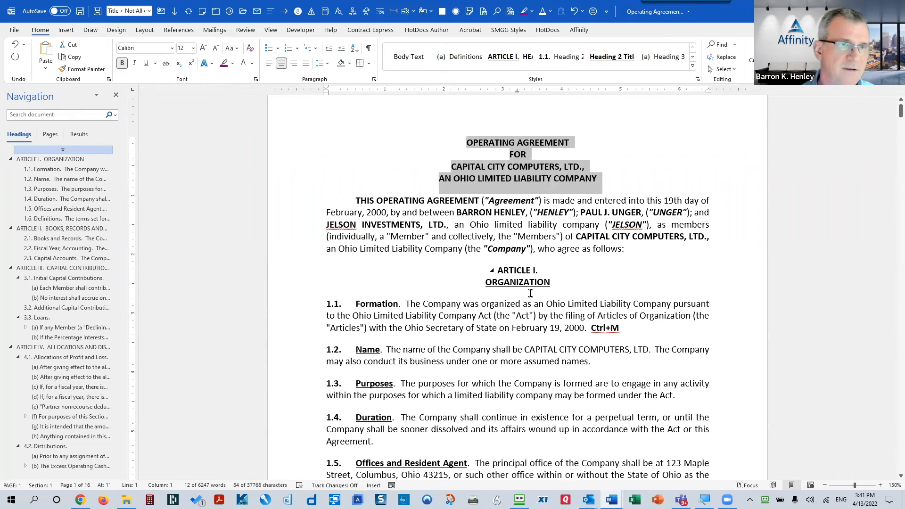
{"action": "left_click", "coordinate": [230, 49]}
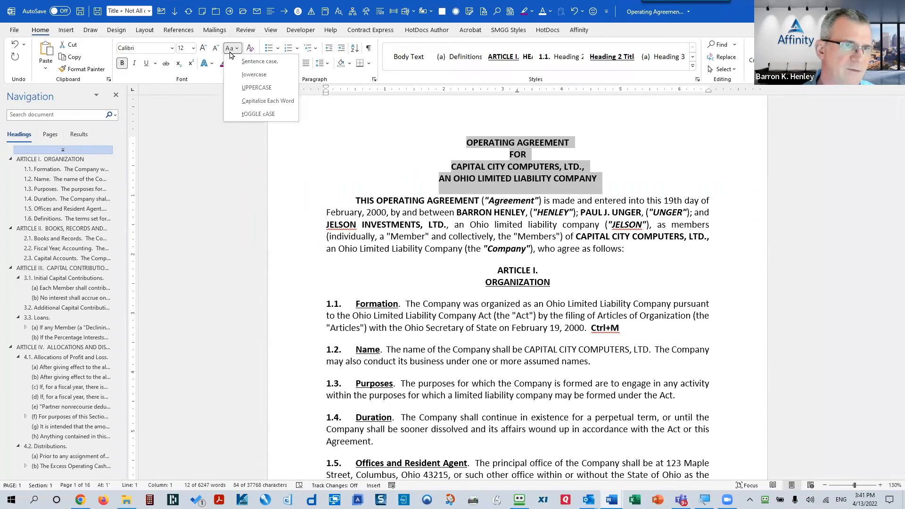
{"action": "left_click", "coordinate": [521, 166]}
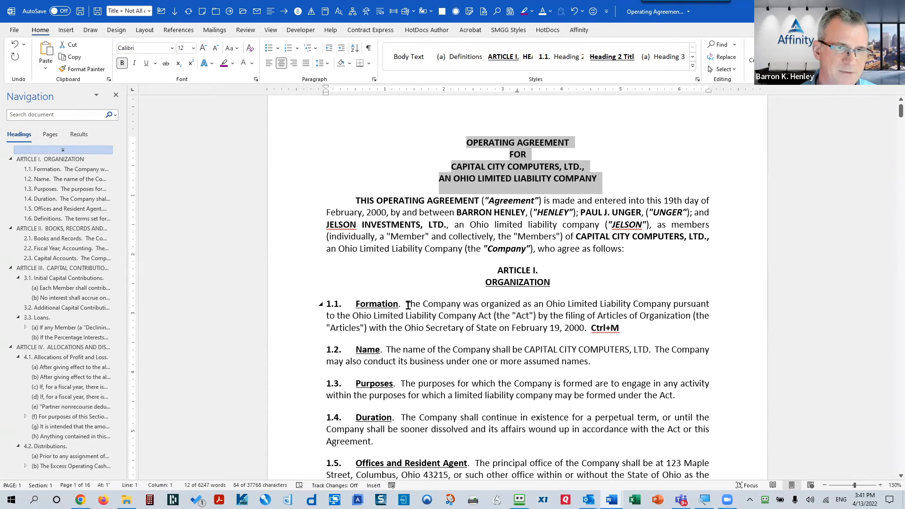
Step: Make 'Ohio Limited Liability Company' in section 1.1 all caps with Ctrl+Shift+A
{"action": "left_click_drag", "start_coordinate": [406, 305], "coordinate": [670, 304]}
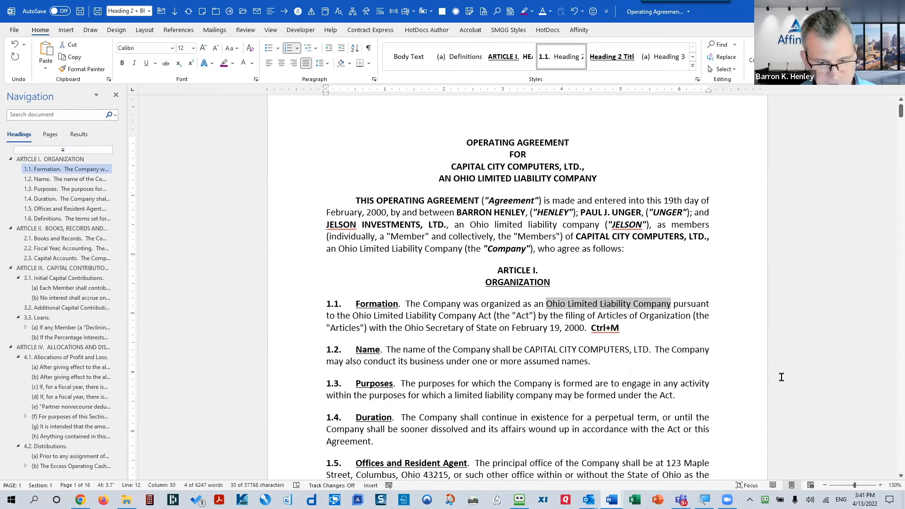
{"action": "key", "text": "ctrl+shift+a"}
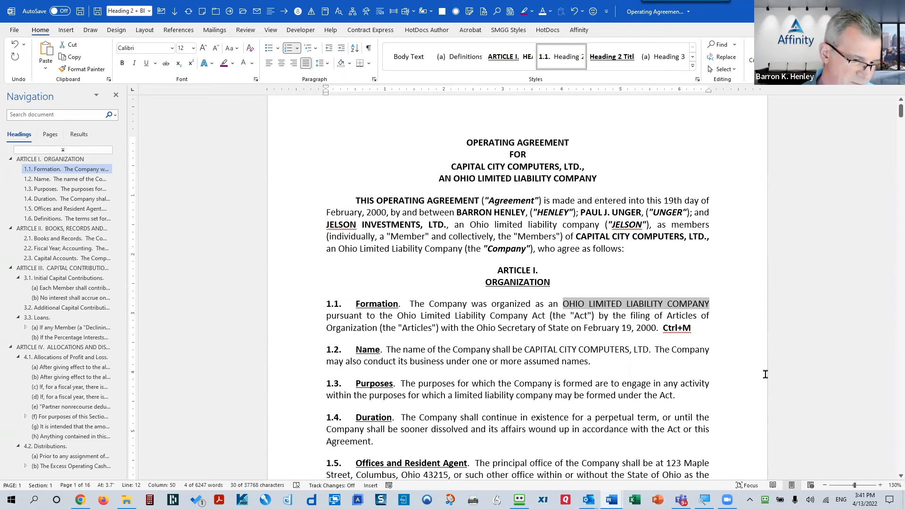
{"action": "left_click", "coordinate": [466, 304]}
{"action": "left_click", "coordinate": [484, 224]}
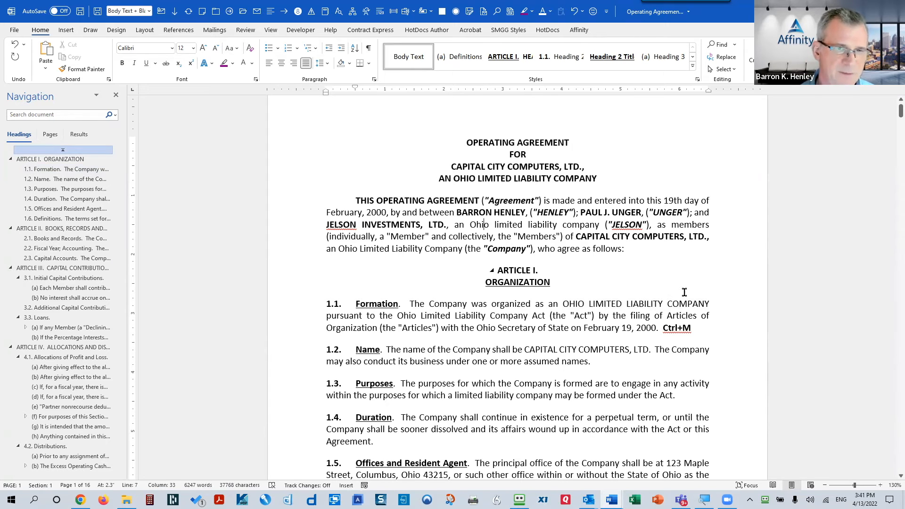
{"action": "key", "text": "ctrl+2"}
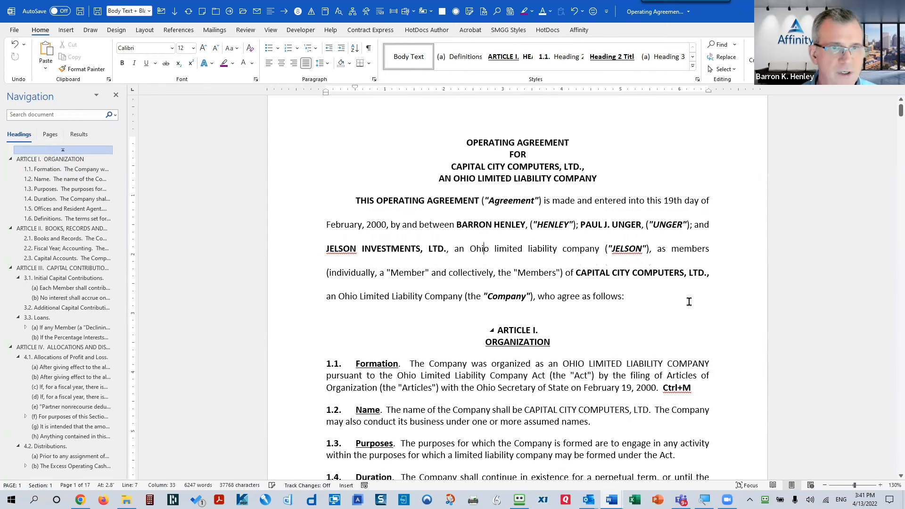
{"action": "key", "text": "ctrl+1"}
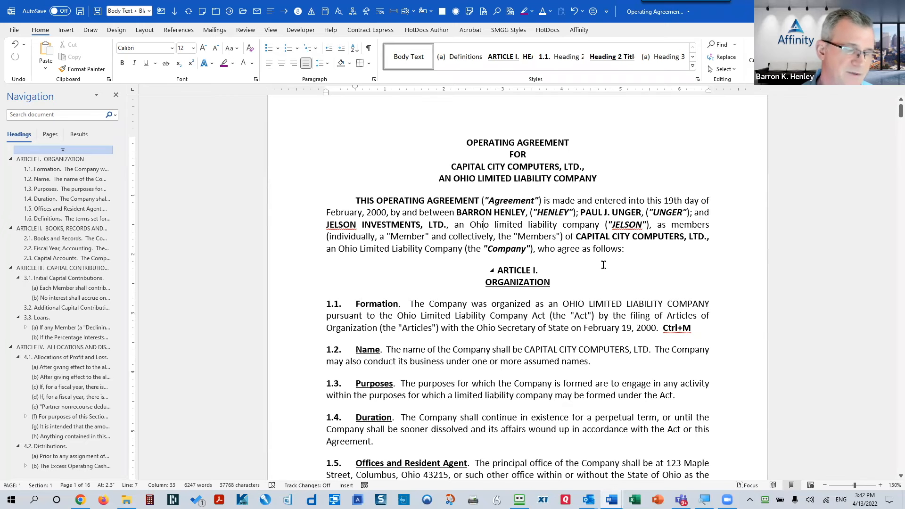
{"action": "left_click_drag", "start_coordinate": [451, 306], "coordinate": [518, 384]}
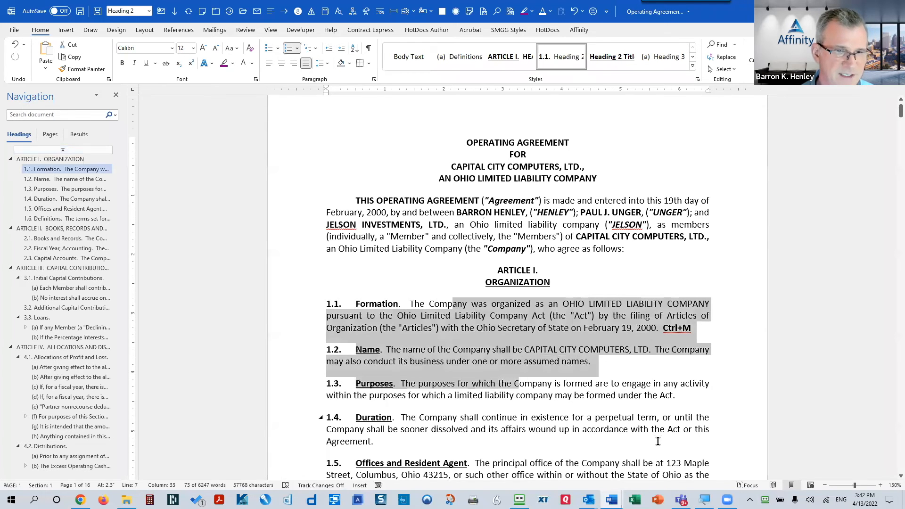
{"action": "key", "text": "ctrl+2"}
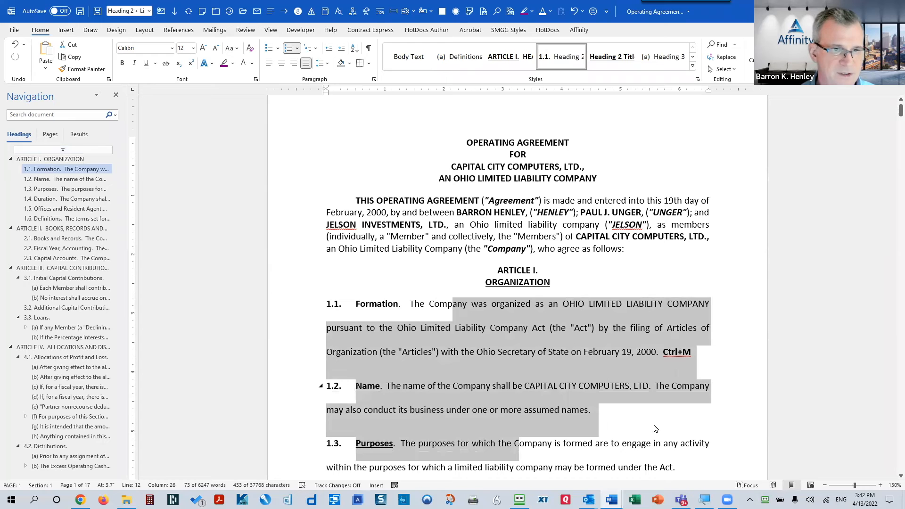
{"action": "key", "text": "ctrl+1"}
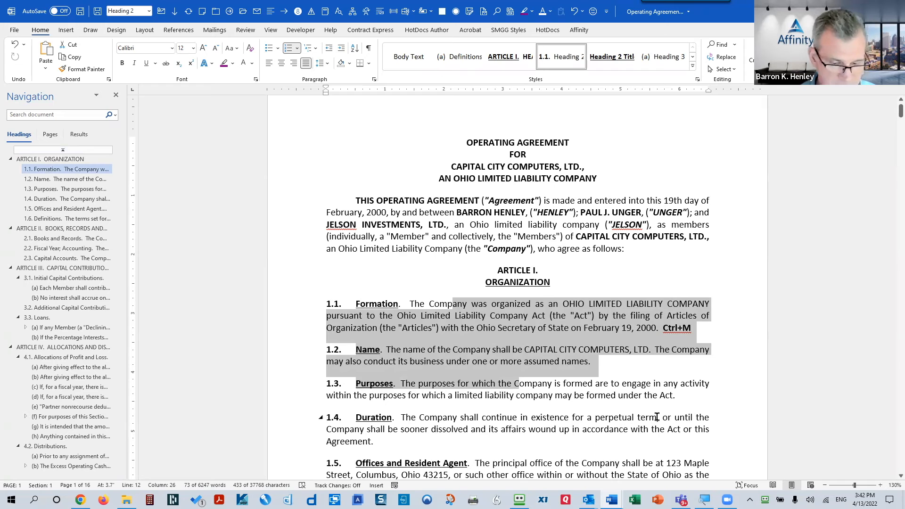
{"action": "key", "text": "ctrl+5"}
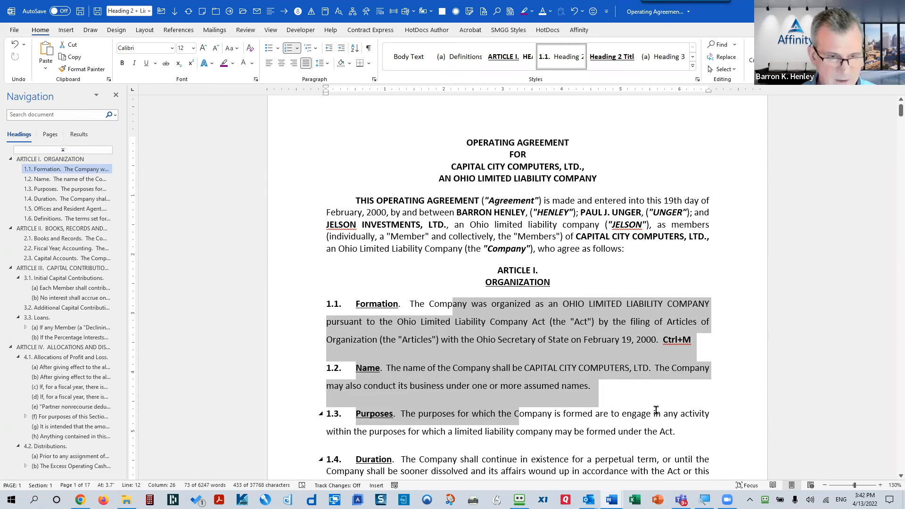
{"action": "key", "text": "ctrl+1"}
{"action": "key", "text": "ctrl+2"}
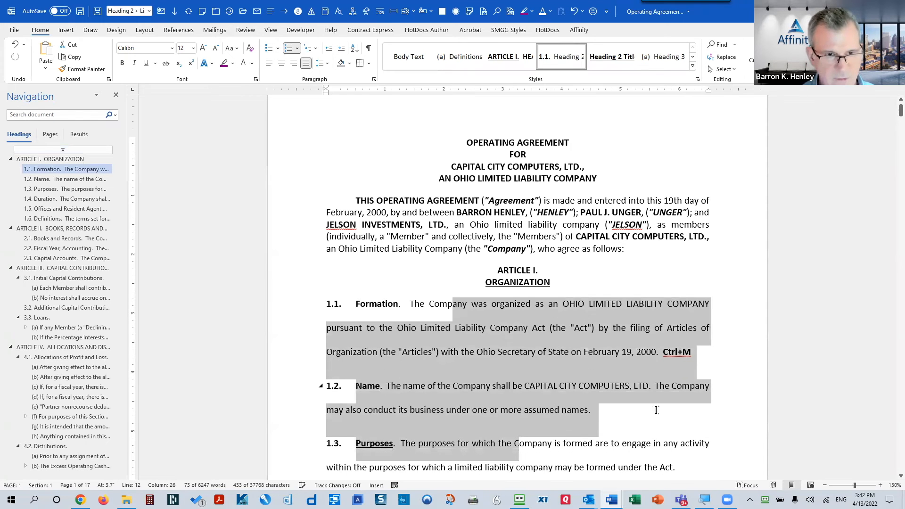
{"action": "key", "text": "ctrl+5"}
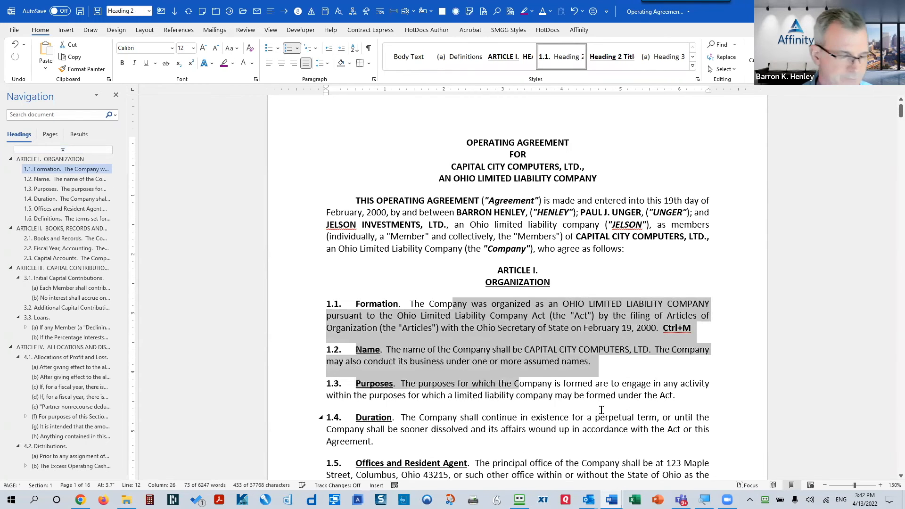
{"action": "key", "text": "ctrl+1"}
{"action": "left_click", "coordinate": [517, 346]}
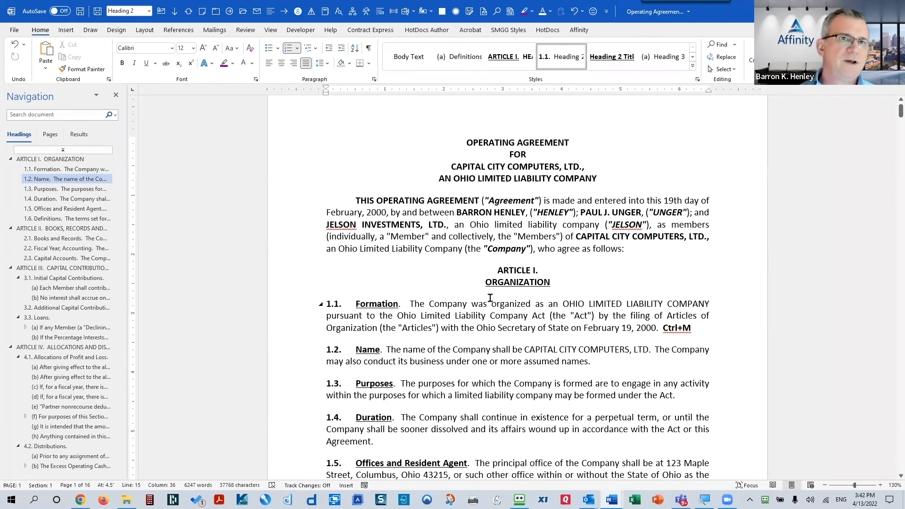
Step: Review the Quick Access Toolbar customization list without changing anything
{"action": "left_click", "coordinate": [436, 240]}
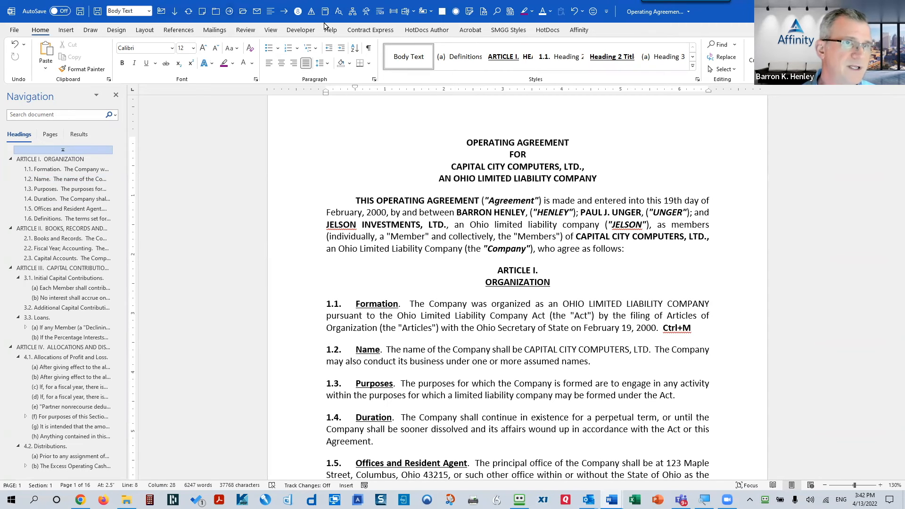
{"action": "left_click", "coordinate": [607, 14]}
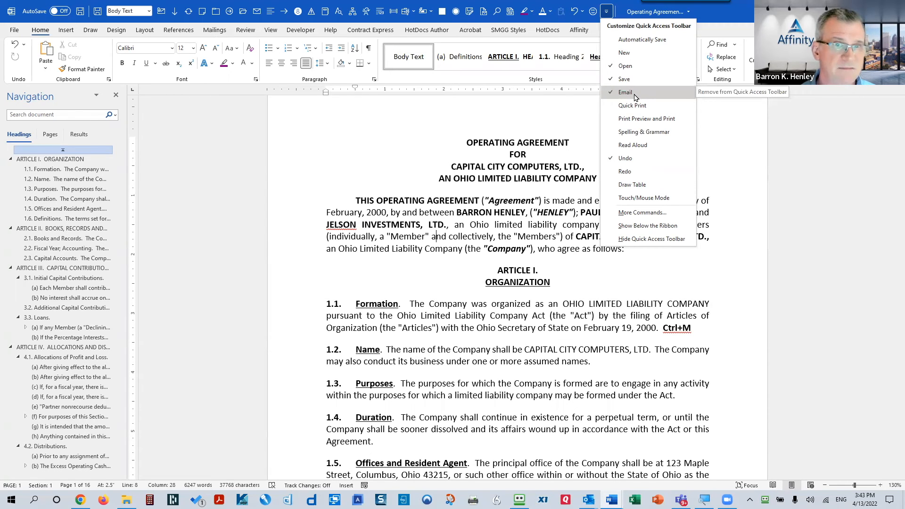
{"action": "left_click", "coordinate": [283, 146]}
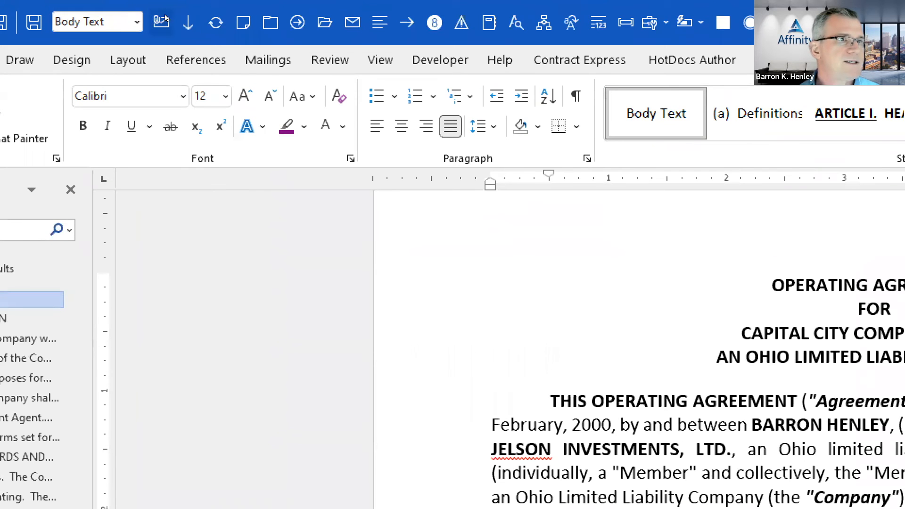
Step: Email Operating Agreement.docx as an attachment using the Quick Access Toolbar Email button
{"action": "left_click", "coordinate": [162, 21]}
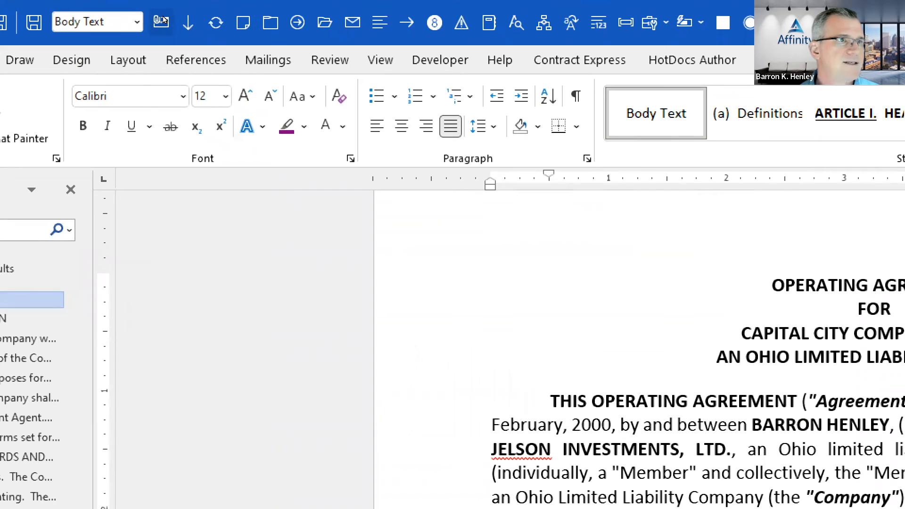
{"action": "left_click", "coordinate": [162, 21]}
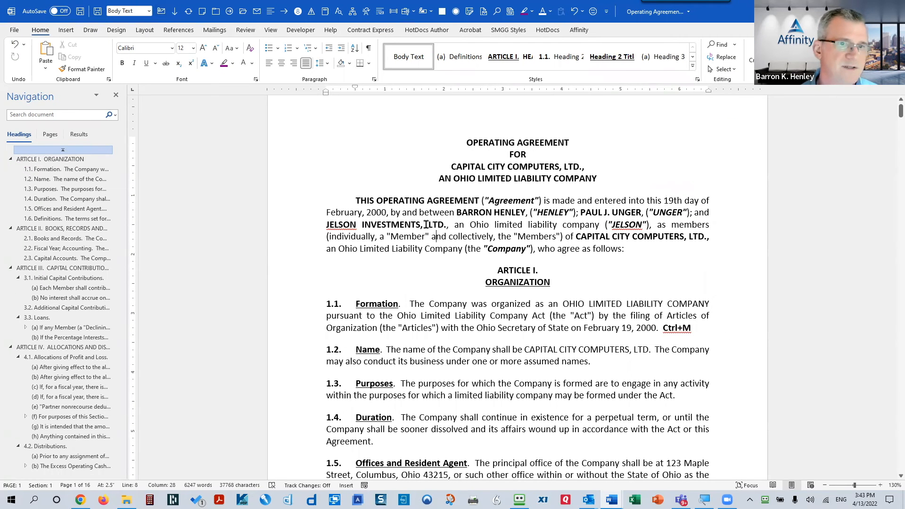
{"action": "left_click", "coordinate": [426, 224]}
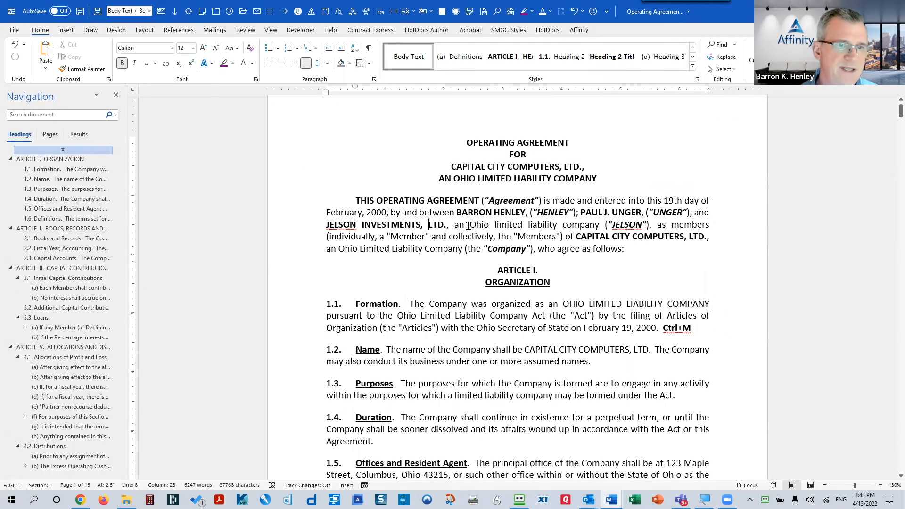
{"action": "left_click", "coordinate": [512, 213]}
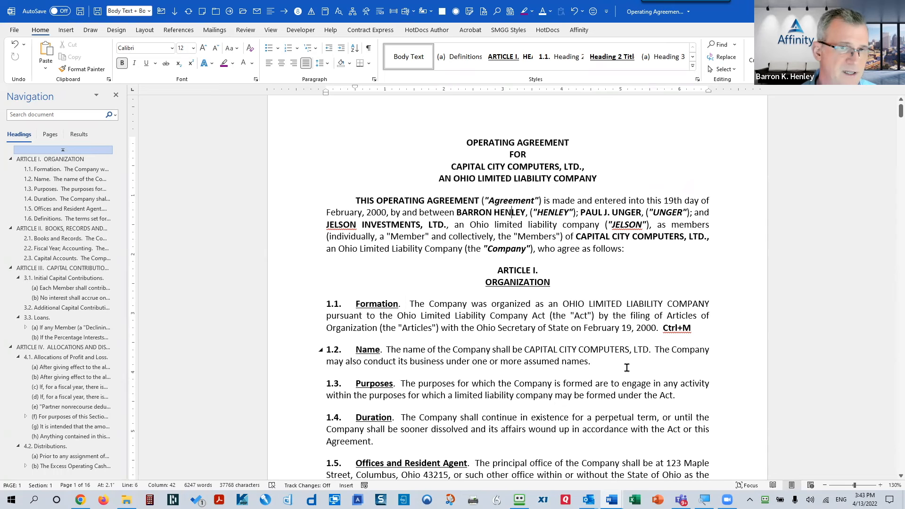
{"action": "left_click", "coordinate": [496, 235]}
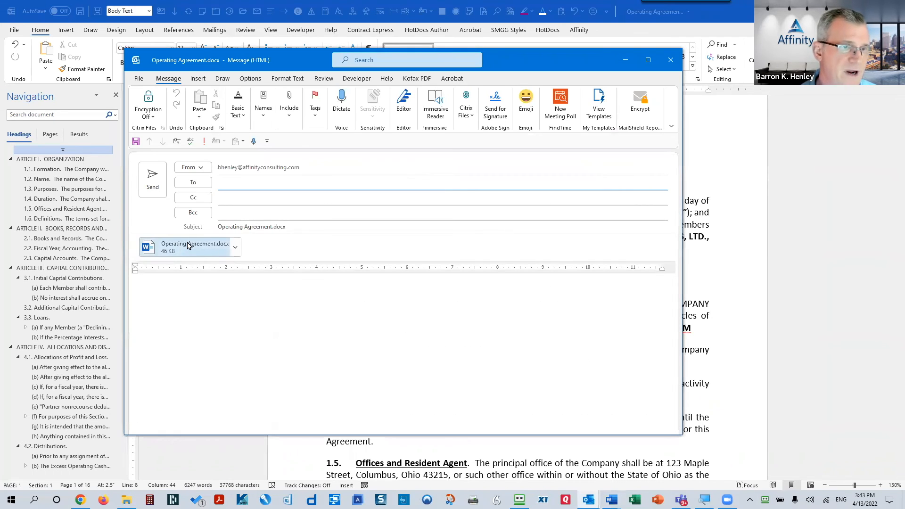
Step: Close the unsent Outlook message carrying Operating Agreement.docx without adding a recipient
{"action": "left_click", "coordinate": [231, 185]}
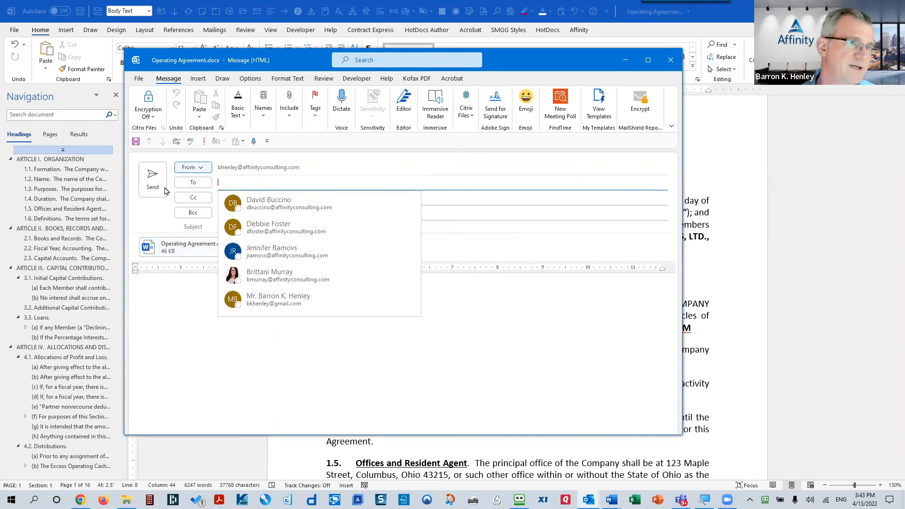
{"action": "left_click", "coordinate": [522, 263]}
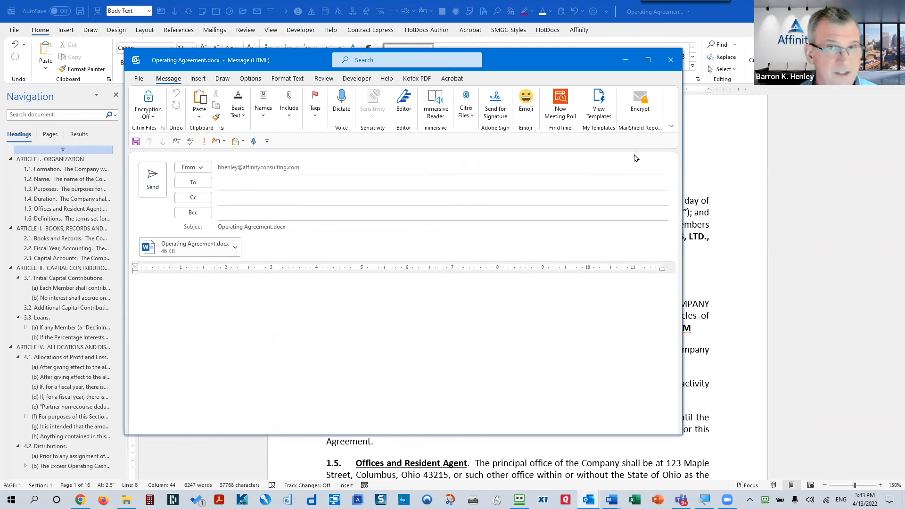
{"action": "left_click", "coordinate": [671, 60]}
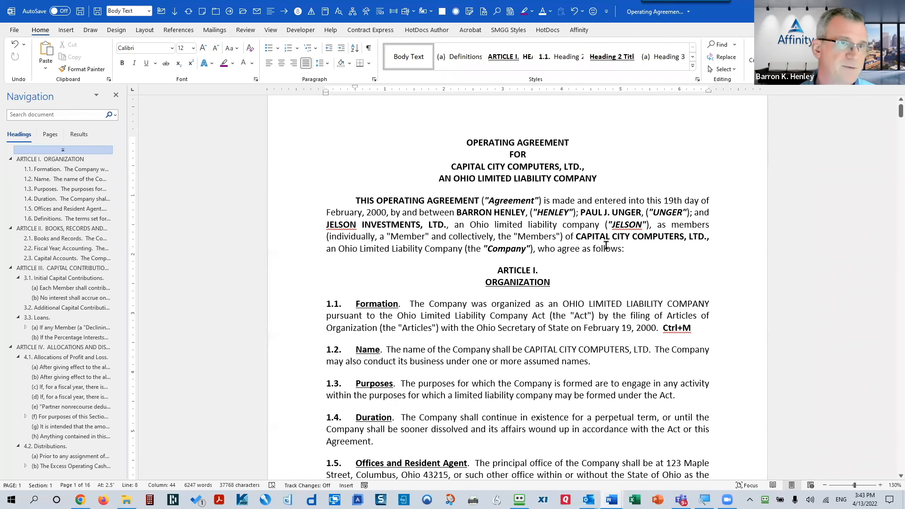
Step: Create blank Document22, open an email with it attached, then close that message unsent
{"action": "left_click", "coordinate": [161, 13]}
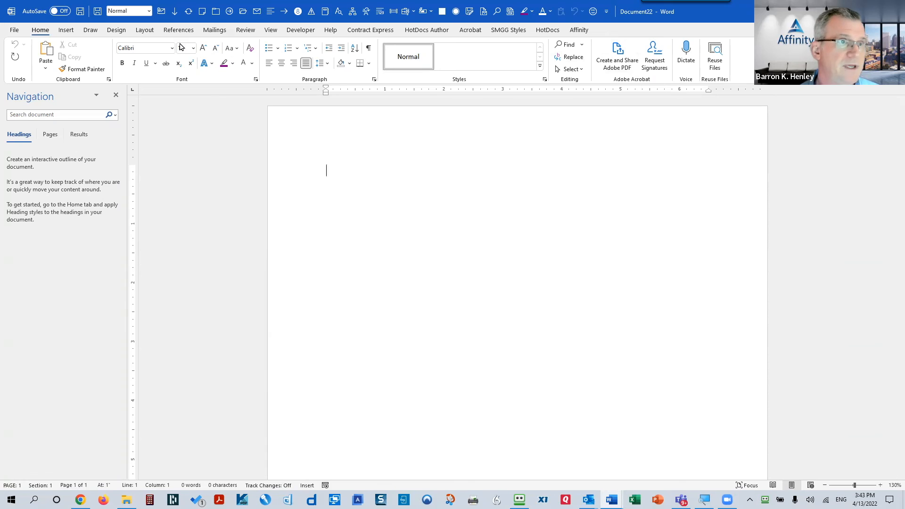
{"action": "left_click", "coordinate": [160, 11]}
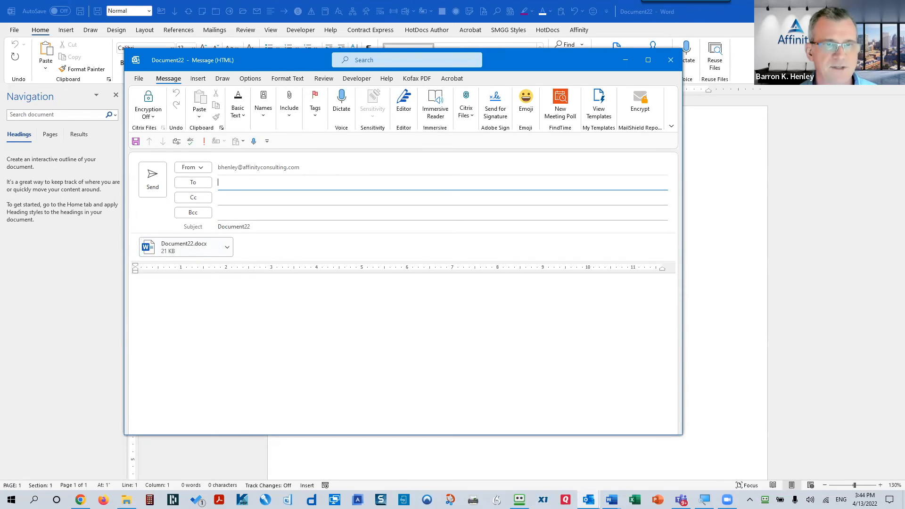
{"action": "left_click", "coordinate": [670, 60]}
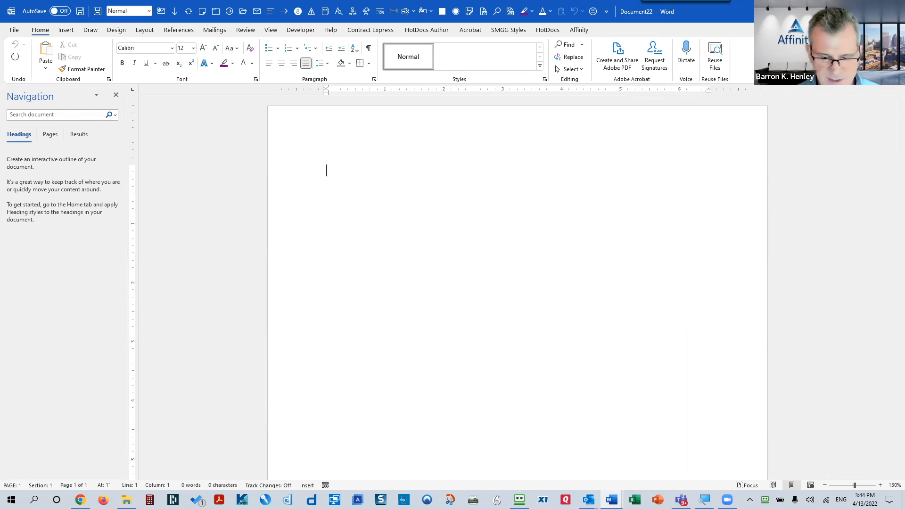
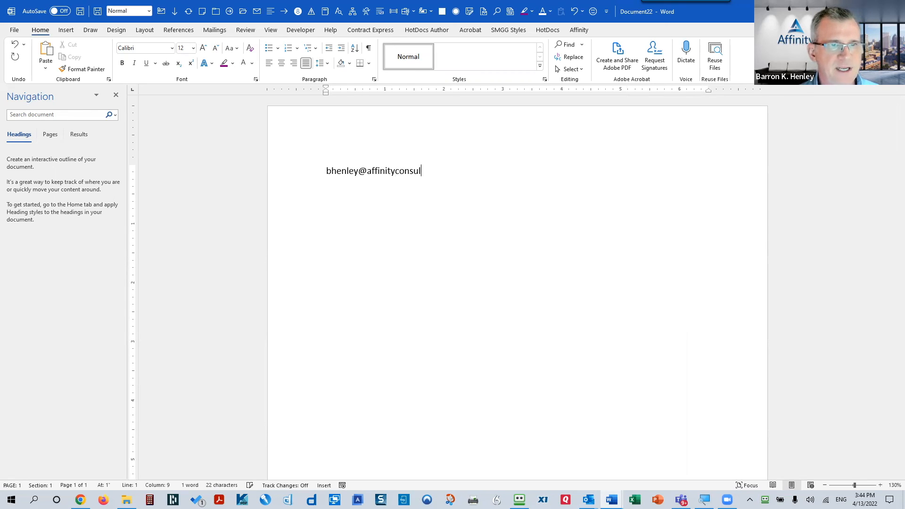
Step: Type the e-mail address on Document22's first line and enlarge it from 12 pt to 30 pt
{"action": "key", "text": "ctrl+a"}
{"action": "key", "text": "ctrl+shift+period"}
{"action": "key", "text": "ctrl+shift+period"}
{"action": "key", "text": "ctrl+shift+period"}
{"action": "key", "text": "ctrl+shift+period"}
{"action": "key", "text": "ctrl+shift+period"}
{"action": "key", "text": "ctrl+shift+period"}
{"action": "key", "text": "ctrl+shift+period"}
{"action": "key", "text": "ctrl+shift+period"}
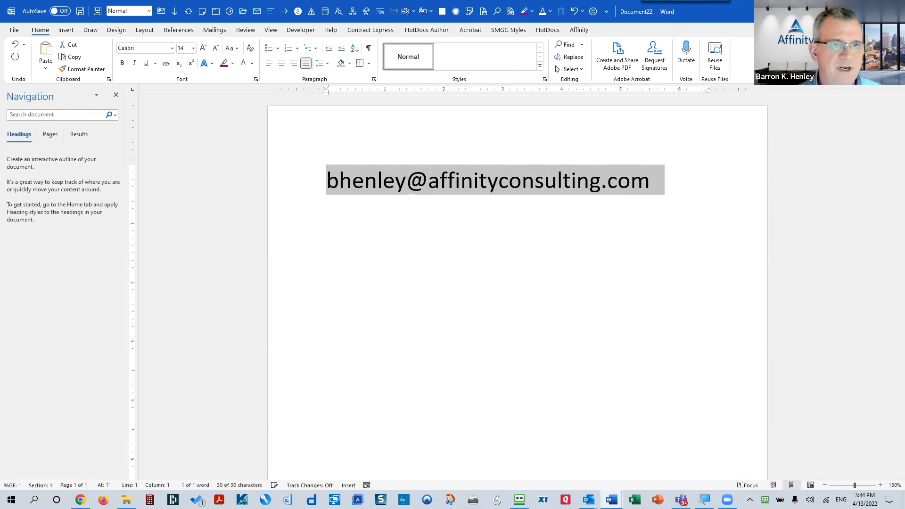
{"action": "key", "text": "End"}
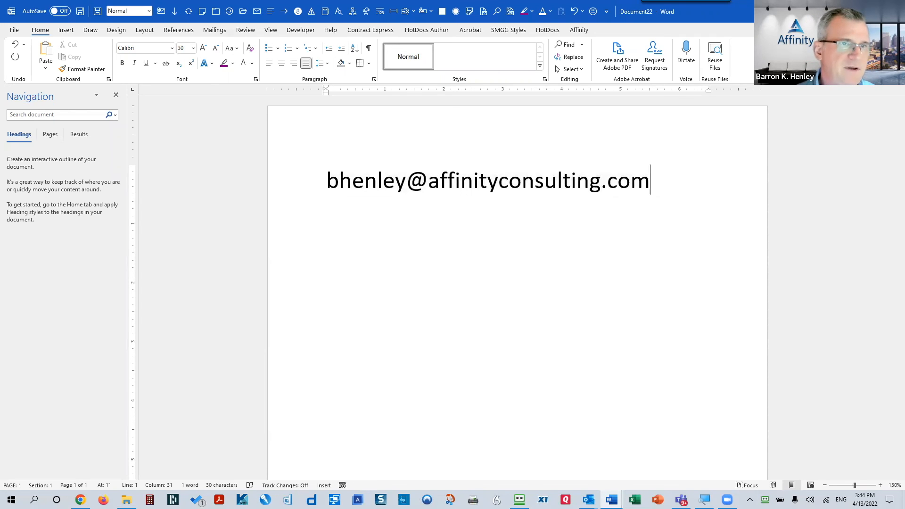